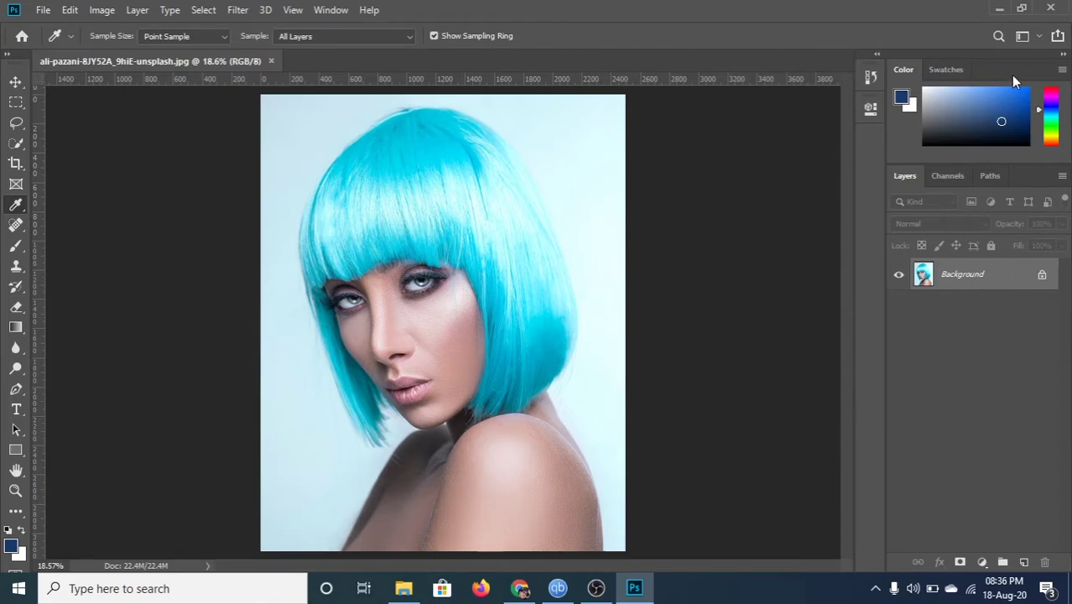
Add a new empty Layer 1 above the photo and keep it as the active layer
{"action": "left_click", "coordinate": [1024, 562]}
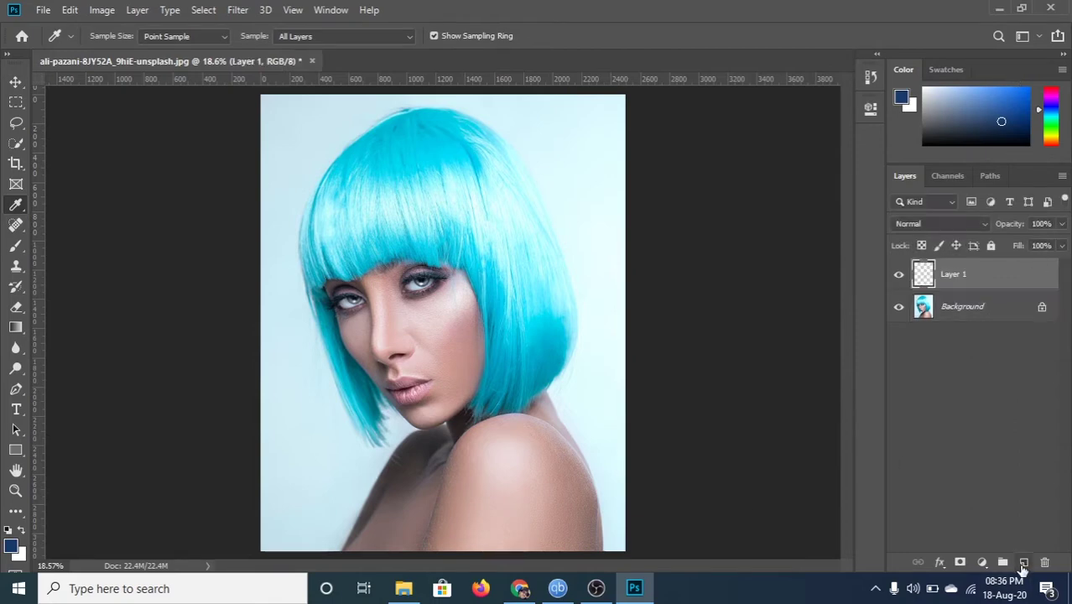
{"action": "left_click", "coordinate": [971, 312]}
{"action": "left_click", "coordinate": [965, 278]}
Choose the Brush tool with a large, soft brush tip
{"action": "left_click", "coordinate": [15, 246]}
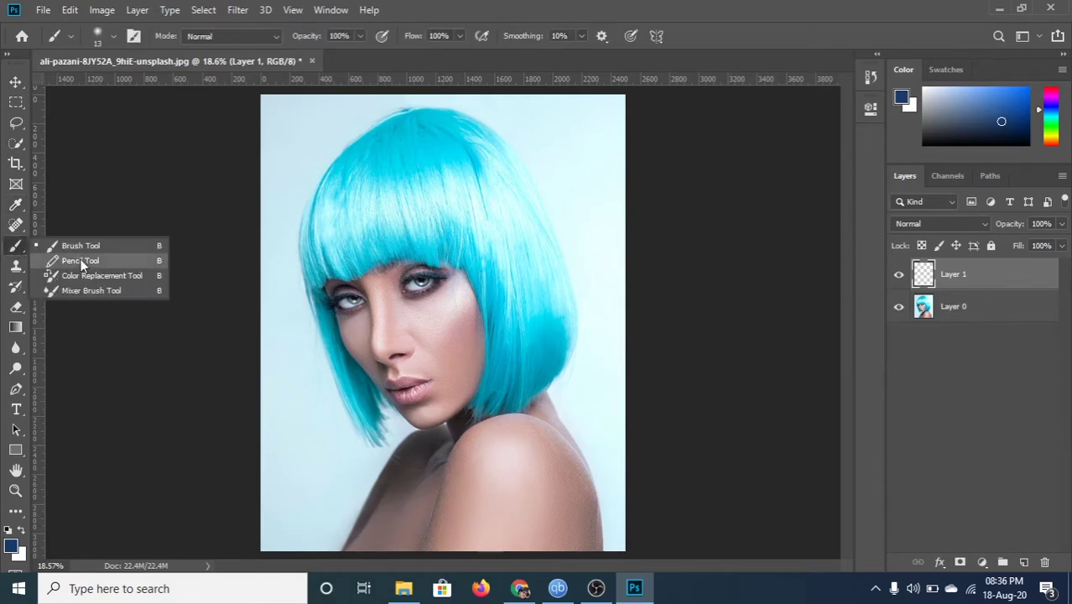
{"action": "scroll", "coordinate": [475, 275], "scroll_direction": "up", "scroll_amount": 3}
{"action": "left_click", "coordinate": [113, 36]}
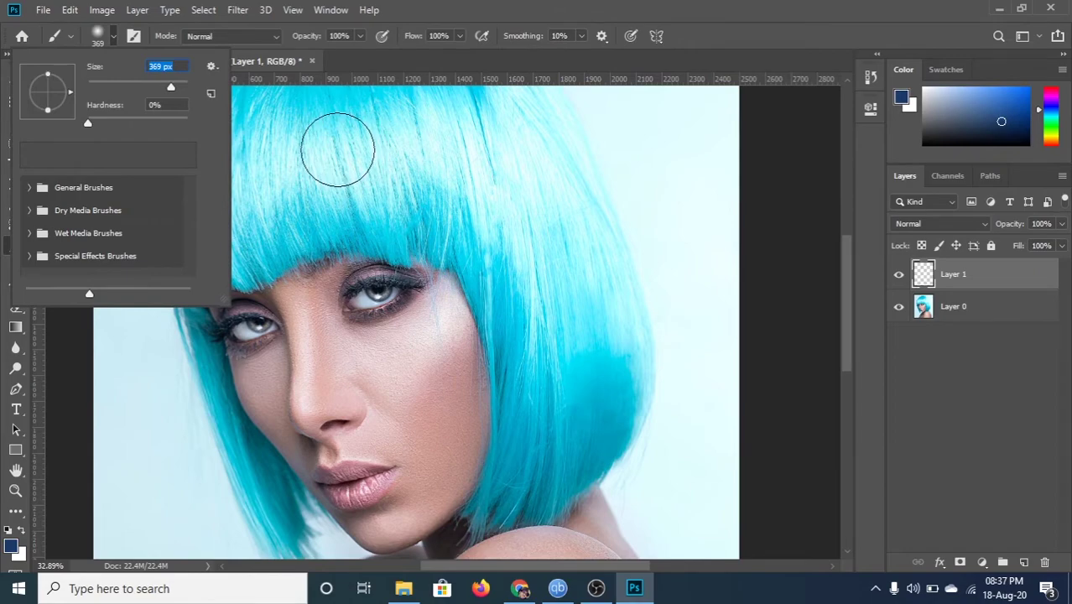
{"action": "left_click", "coordinate": [394, 203]}
{"action": "left_click", "coordinate": [11, 546]}
Pick a deep dark navy foreground colour
{"action": "left_click", "coordinate": [543, 257]}
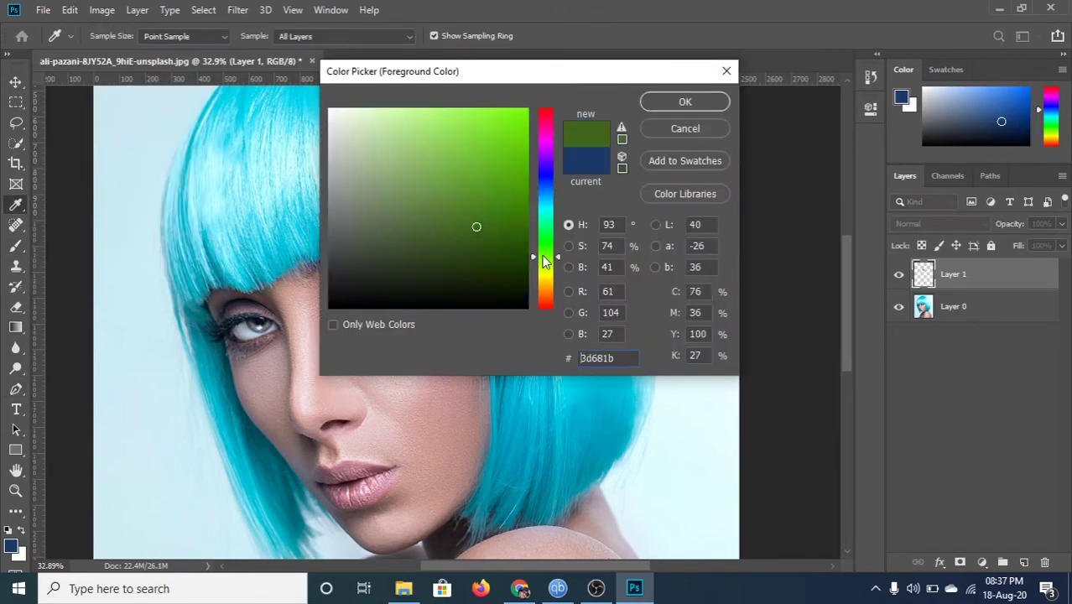
{"action": "left_click", "coordinate": [545, 170]}
{"action": "left_click", "coordinate": [498, 140]}
Confirm the dark navy colour and paint navy across the top and right of the hair
{"action": "left_click", "coordinate": [691, 106]}
{"action": "left_click_drag", "start_coordinate": [218, 138], "coordinate": [418, 163]}
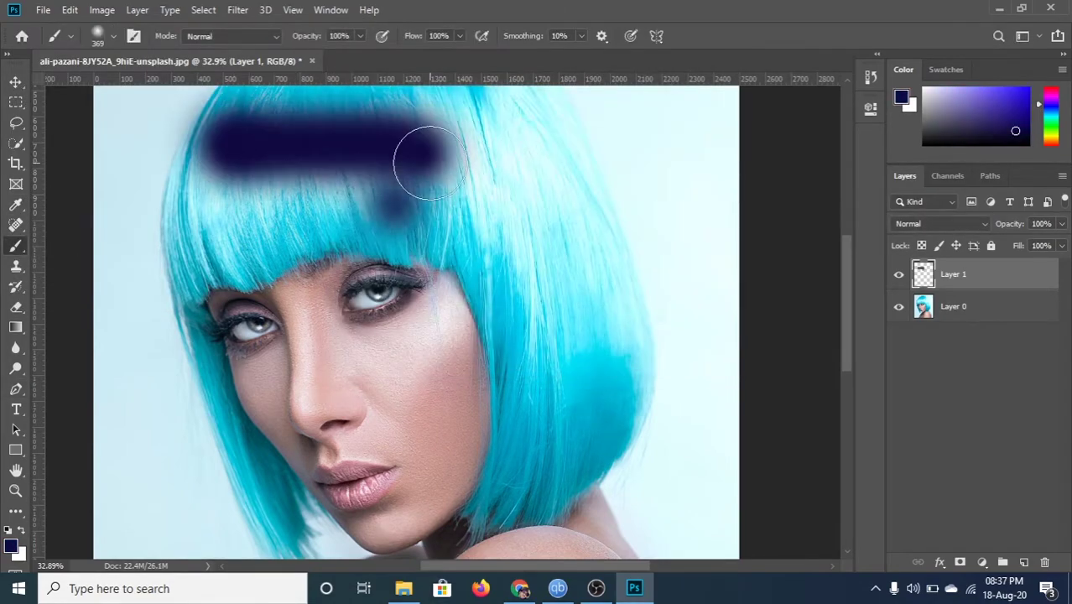
{"action": "scroll", "coordinate": [418, 163], "scroll_direction": "up", "scroll_amount": 3}
{"action": "mouse_move", "coordinate": [396, 220]}
{"action": "left_mouse_down"}
{"action": "mouse_move", "coordinate": [450, 210]}
{"action": "mouse_move", "coordinate": [197, 356]}
{"action": "mouse_move", "coordinate": [642, 376]}
{"action": "mouse_move", "coordinate": [520, 370]}
{"action": "left_mouse_up"}
{"action": "scroll", "coordinate": [519, 371], "scroll_direction": "up", "scroll_amount": 3}
{"action": "scroll", "coordinate": [529, 403], "scroll_direction": "down", "scroll_amount": 5}
{"action": "mouse_move", "coordinate": [377, 168]}
{"action": "left_mouse_down"}
{"action": "mouse_move", "coordinate": [536, 239]}
{"action": "mouse_move", "coordinate": [605, 383]}
{"action": "mouse_move", "coordinate": [611, 364]}
{"action": "mouse_move", "coordinate": [531, 203]}
{"action": "mouse_move", "coordinate": [603, 306]}
{"action": "mouse_move", "coordinate": [676, 461]}
{"action": "left_mouse_up"}
{"action": "scroll", "coordinate": [531, 203], "scroll_direction": "up", "scroll_amount": 2}
{"action": "scroll", "coordinate": [677, 462], "scroll_direction": "up", "scroll_amount": 2}
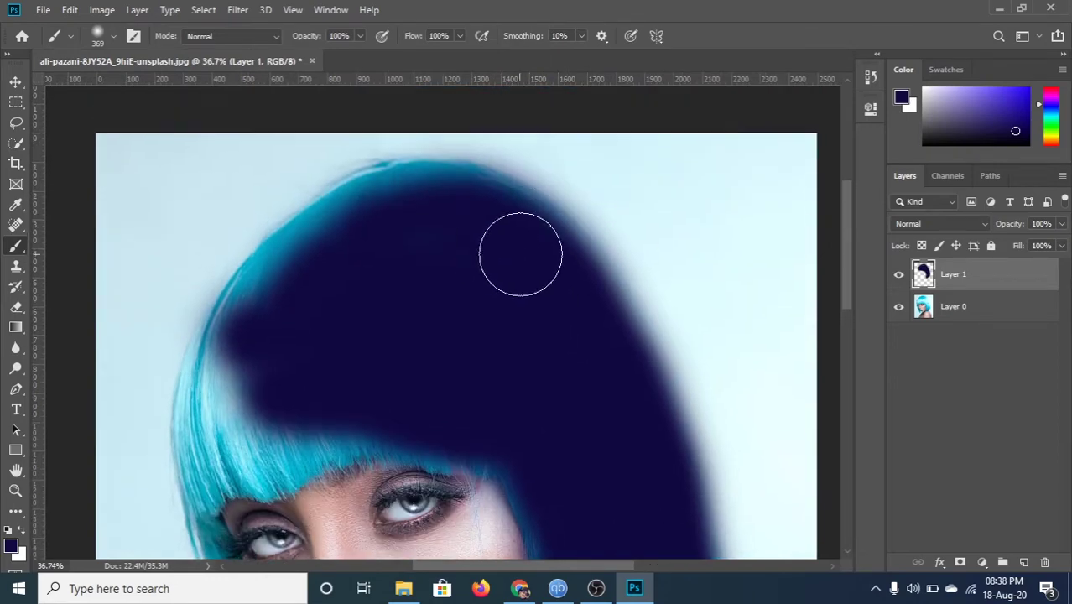
{"action": "mouse_move", "coordinate": [534, 296]}
{"action": "left_mouse_down"}
{"action": "mouse_move", "coordinate": [360, 219]}
{"action": "mouse_move", "coordinate": [412, 222]}
{"action": "mouse_move", "coordinate": [289, 431]}
{"action": "left_mouse_up"}
Undo the top-of-head stroke and repaint the upper-left and left hair edges navy
{"action": "key", "text": "ctrl+z"}
{"action": "mouse_move", "coordinate": [252, 285]}
{"action": "left_mouse_down"}
{"action": "mouse_move", "coordinate": [436, 213]}
{"action": "mouse_move", "coordinate": [304, 324]}
{"action": "left_mouse_up"}
{"action": "mouse_move", "coordinate": [378, 198]}
{"action": "left_mouse_down"}
{"action": "mouse_move", "coordinate": [276, 293]}
{"action": "mouse_move", "coordinate": [287, 287]}
{"action": "left_mouse_up"}
{"action": "scroll", "coordinate": [286, 288], "scroll_direction": "up", "scroll_amount": 2}
{"action": "right_click", "coordinate": [310, 194]}
{"action": "key", "text": "Return"}
{"action": "scroll", "coordinate": [417, 289], "scroll_direction": "up", "scroll_amount": 3}
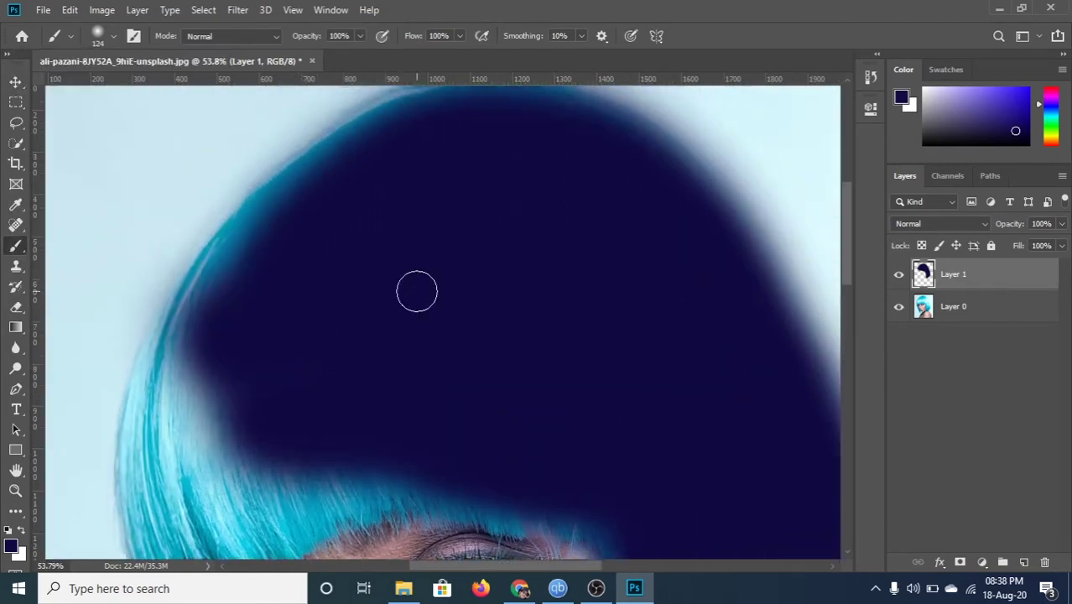
{"action": "mouse_move", "coordinate": [416, 289]}
{"action": "left_mouse_down"}
{"action": "mouse_move", "coordinate": [218, 334]}
{"action": "mouse_move", "coordinate": [412, 169]}
{"action": "left_mouse_up"}
Paint navy further down the right side of the hair toward the cheek
{"action": "scroll", "coordinate": [474, 300], "scroll_direction": "down", "scroll_amount": 2}
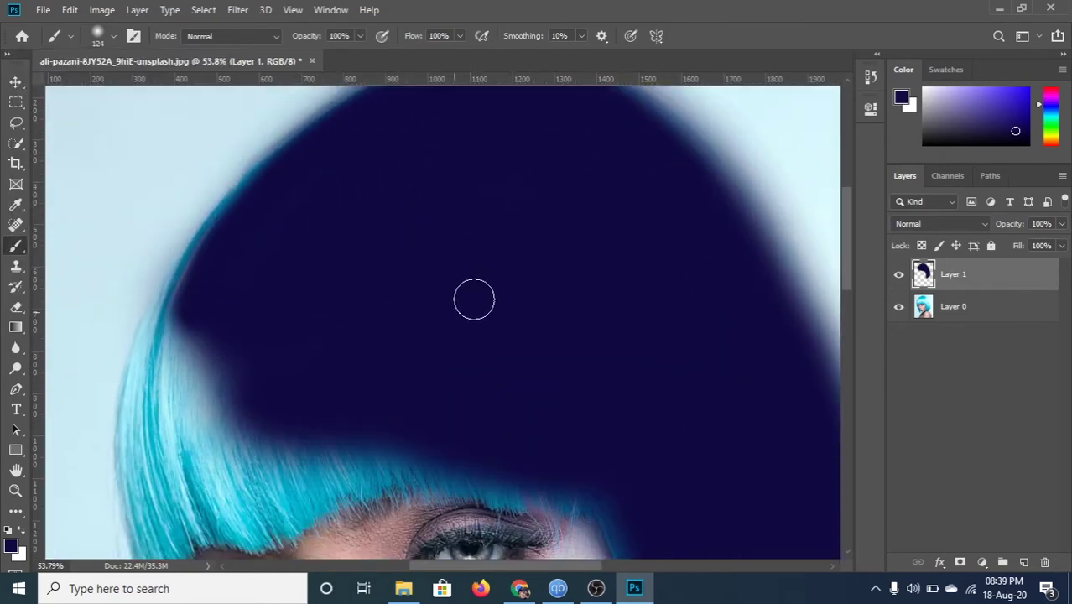
{"action": "scroll", "coordinate": [687, 338], "scroll_direction": "down", "scroll_amount": 2}
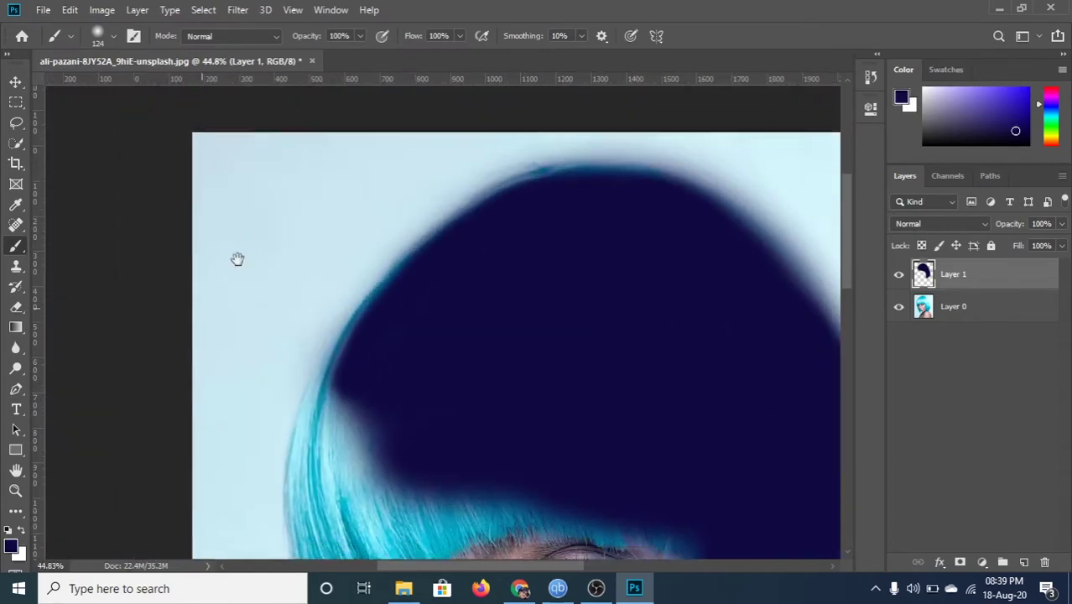
{"action": "scroll", "coordinate": [470, 252], "scroll_direction": "up", "scroll_amount": 2}
{"action": "scroll", "coordinate": [497, 208], "scroll_direction": "down", "scroll_amount": 1}
{"action": "scroll", "coordinate": [579, 260], "scroll_direction": "down", "scroll_amount": 1}
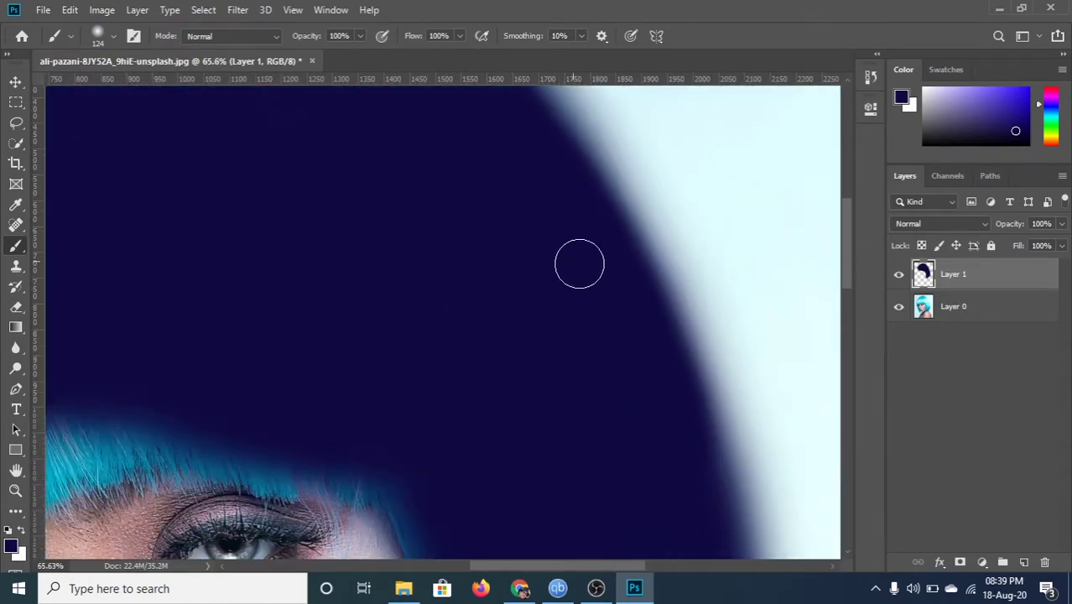
{"action": "scroll", "coordinate": [650, 335], "scroll_direction": "down", "scroll_amount": 1}
{"action": "scroll", "coordinate": [649, 335], "scroll_direction": "down", "scroll_amount": 2}
{"action": "scroll", "coordinate": [718, 412], "scroll_direction": "down", "scroll_amount": 1}
{"action": "scroll", "coordinate": [687, 546], "scroll_direction": "down", "scroll_amount": 2}
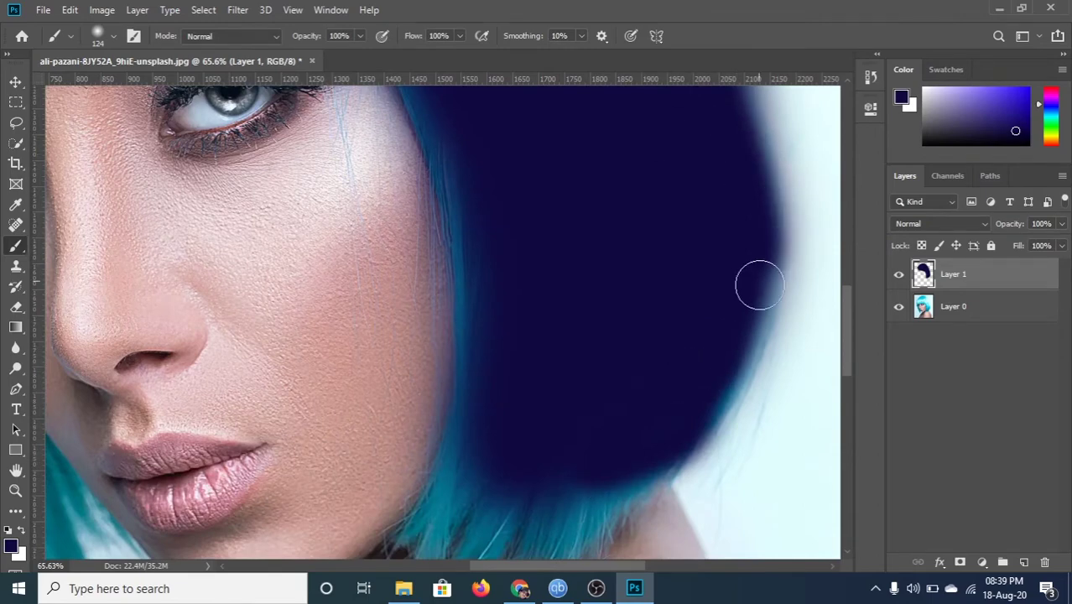
{"action": "scroll", "coordinate": [502, 312], "scroll_direction": "down", "scroll_amount": 2}
{"action": "mouse_move", "coordinate": [503, 312]}
{"action": "left_mouse_down"}
{"action": "mouse_move", "coordinate": [455, 382]}
{"action": "mouse_move", "coordinate": [395, 385]}
{"action": "mouse_move", "coordinate": [450, 210]}
{"action": "mouse_move", "coordinate": [445, 523]}
{"action": "mouse_move", "coordinate": [610, 433]}
{"action": "mouse_move", "coordinate": [646, 462]}
{"action": "mouse_move", "coordinate": [799, 378]}
{"action": "mouse_move", "coordinate": [626, 520]}
{"action": "left_mouse_up"}
With a 72 px brush, paint the light-blue strands above the shoulder navy
{"action": "left_click", "coordinate": [113, 39]}
{"action": "key", "text": "Return"}
{"action": "scroll", "coordinate": [487, 384], "scroll_direction": "up", "scroll_amount": 3}
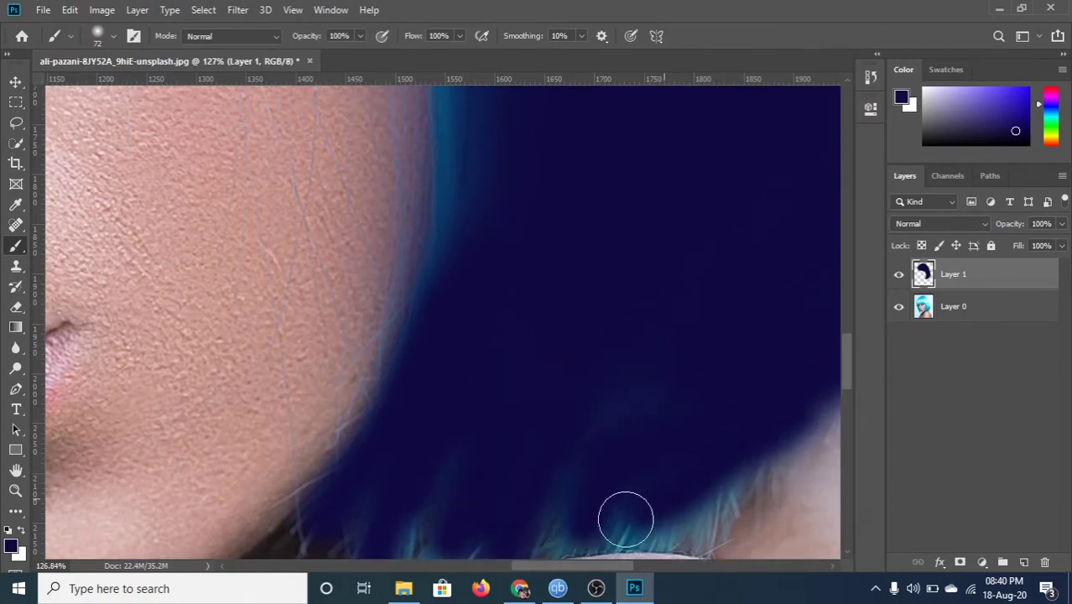
{"action": "scroll", "coordinate": [629, 408], "scroll_direction": "down", "scroll_amount": 3}
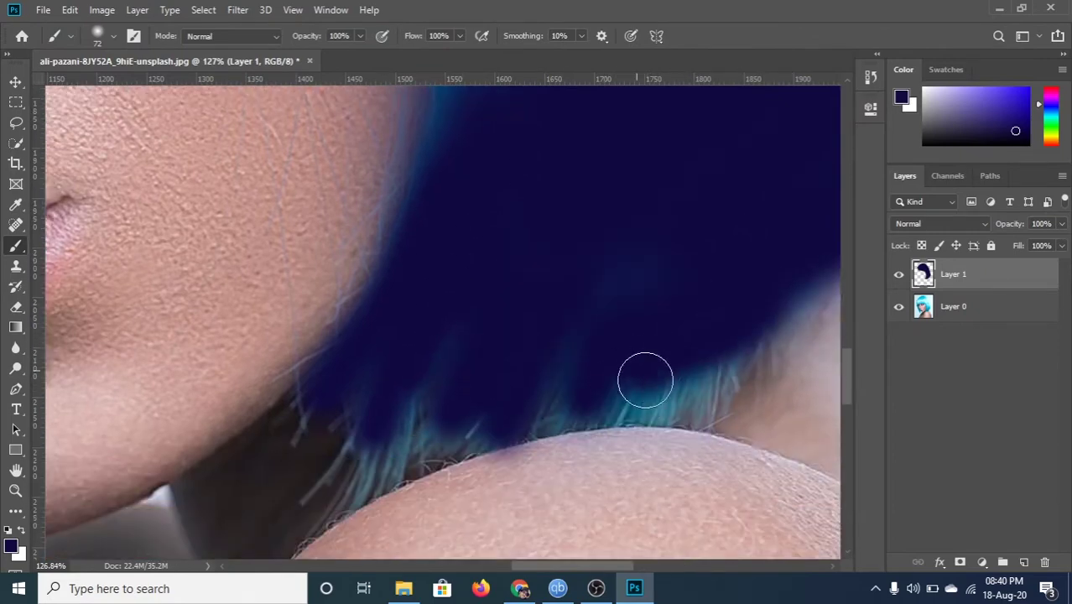
{"action": "left_click_drag", "start_coordinate": [645, 380], "coordinate": [619, 224]}
{"action": "left_click_drag", "start_coordinate": [388, 432], "coordinate": [390, 469]}
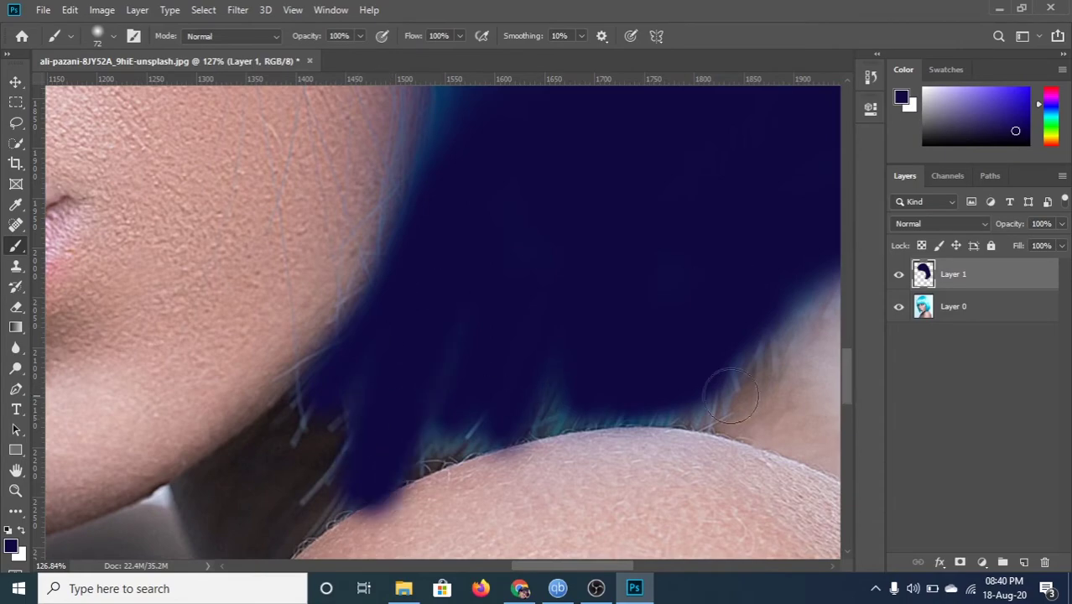
Paint the fringe strands near the eye navy and touch up the remaining hair
{"action": "scroll", "coordinate": [550, 357], "scroll_direction": "up", "scroll_amount": 5}
{"action": "scroll", "coordinate": [211, 176], "scroll_direction": "up", "scroll_amount": 5}
{"action": "left_click_drag", "start_coordinate": [212, 176], "coordinate": [369, 287]}
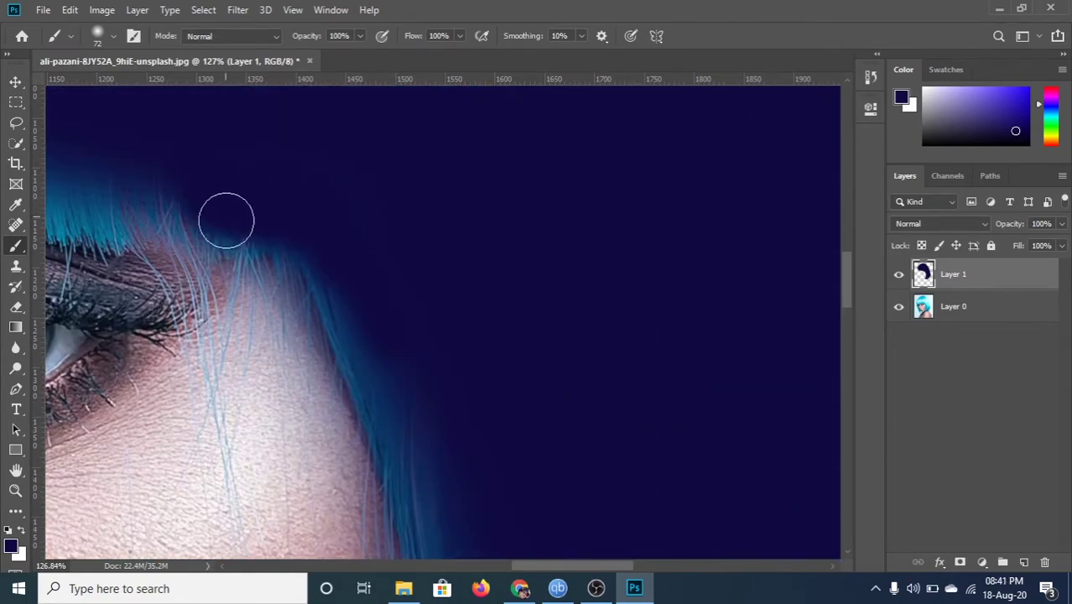
{"action": "scroll", "coordinate": [335, 244], "scroll_direction": "down", "scroll_amount": 4}
{"action": "scroll", "coordinate": [428, 302], "scroll_direction": "down", "scroll_amount": 2}
{"action": "scroll", "coordinate": [466, 394], "scroll_direction": "down", "scroll_amount": 2}
{"action": "scroll", "coordinate": [466, 323], "scroll_direction": "down", "scroll_amount": 2}
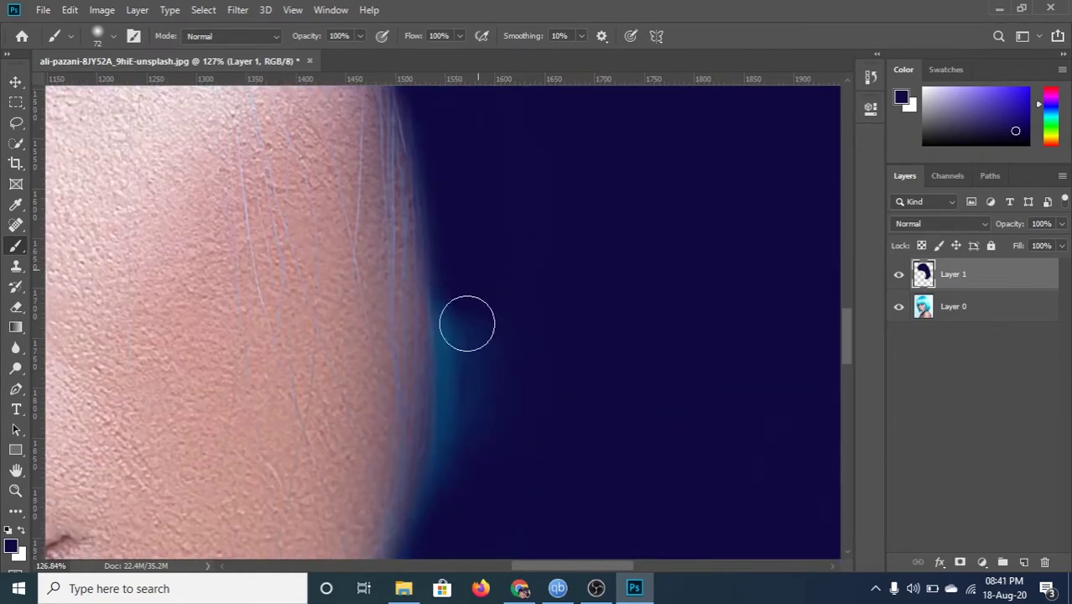
{"action": "mouse_move", "coordinate": [467, 323]}
{"action": "left_mouse_down"}
{"action": "mouse_move", "coordinate": [468, 259]}
{"action": "mouse_move", "coordinate": [504, 358]}
{"action": "left_mouse_up"}
{"action": "scroll", "coordinate": [464, 182], "scroll_direction": "down", "scroll_amount": 2}
{"action": "scroll", "coordinate": [533, 349], "scroll_direction": "down", "scroll_amount": 2}
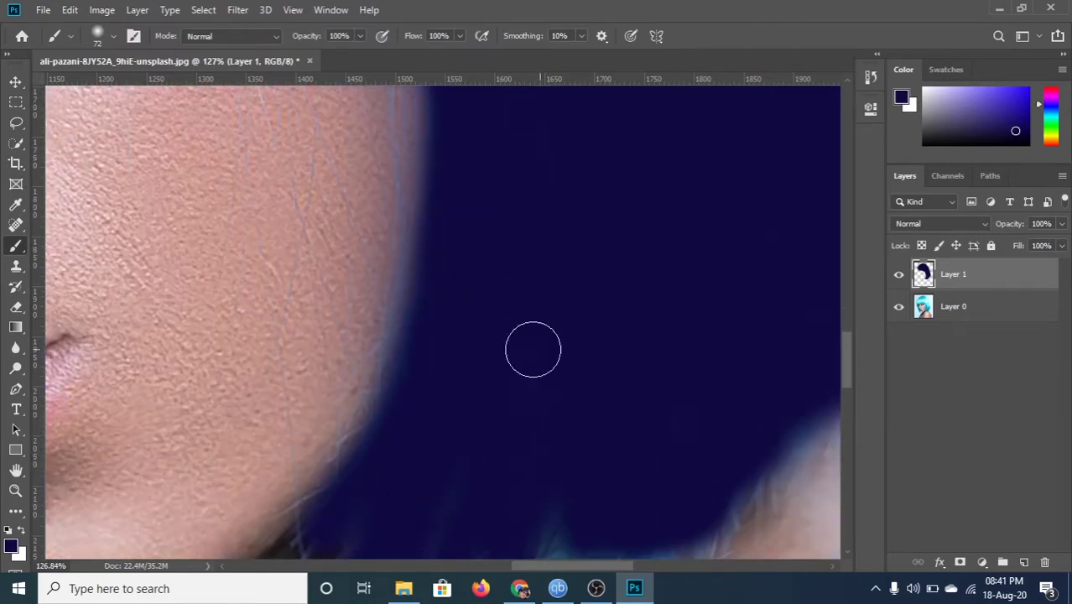
{"action": "scroll", "coordinate": [629, 251], "scroll_direction": "down", "scroll_amount": 3}
{"action": "scroll", "coordinate": [625, 268], "scroll_direction": "down", "scroll_amount": 2}
{"action": "scroll", "coordinate": [495, 258], "scroll_direction": "up", "scroll_amount": 2}
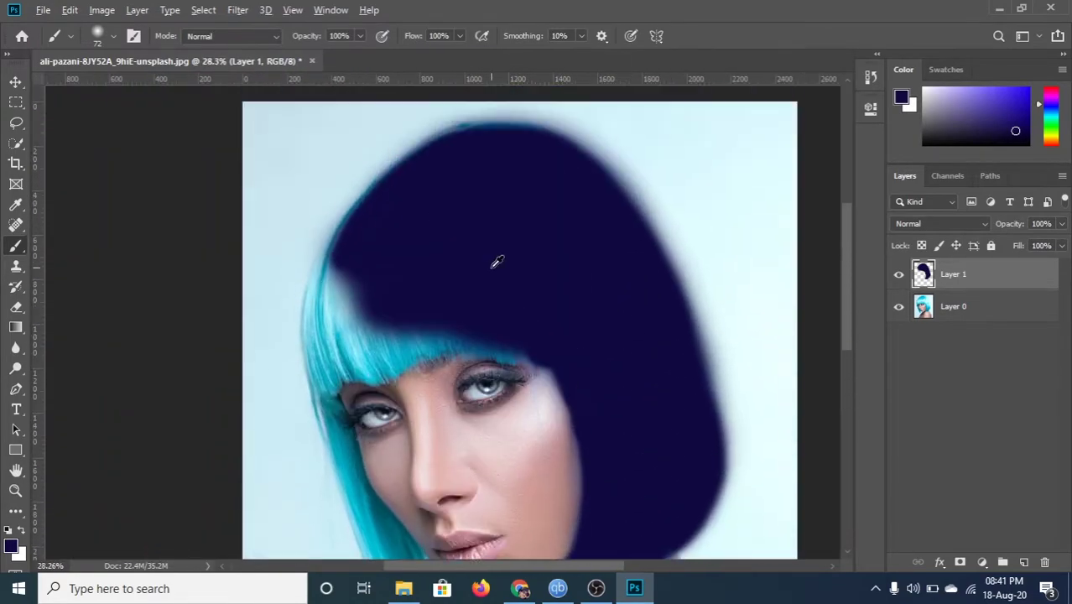
{"action": "scroll", "coordinate": [286, 302], "scroll_direction": "up", "scroll_amount": 3}
Paint navy over the bangs and along the fringe above the eyes with a 136 px brush
{"action": "left_click_drag", "start_coordinate": [286, 302], "coordinate": [725, 302]}
{"action": "left_click", "coordinate": [118, 37]}
{"action": "mouse_move", "coordinate": [486, 167]}
{"action": "left_mouse_down"}
{"action": "mouse_move", "coordinate": [521, 205]}
{"action": "mouse_move", "coordinate": [700, 227]}
{"action": "left_mouse_up"}
{"action": "scroll", "coordinate": [701, 227], "scroll_direction": "down", "scroll_amount": 1}
{"action": "mouse_move", "coordinate": [755, 352]}
{"action": "left_mouse_down"}
{"action": "mouse_move", "coordinate": [491, 311]}
{"action": "mouse_move", "coordinate": [551, 327]}
{"action": "left_mouse_up"}
{"action": "scroll", "coordinate": [671, 239], "scroll_direction": "right", "scroll_amount": 2}
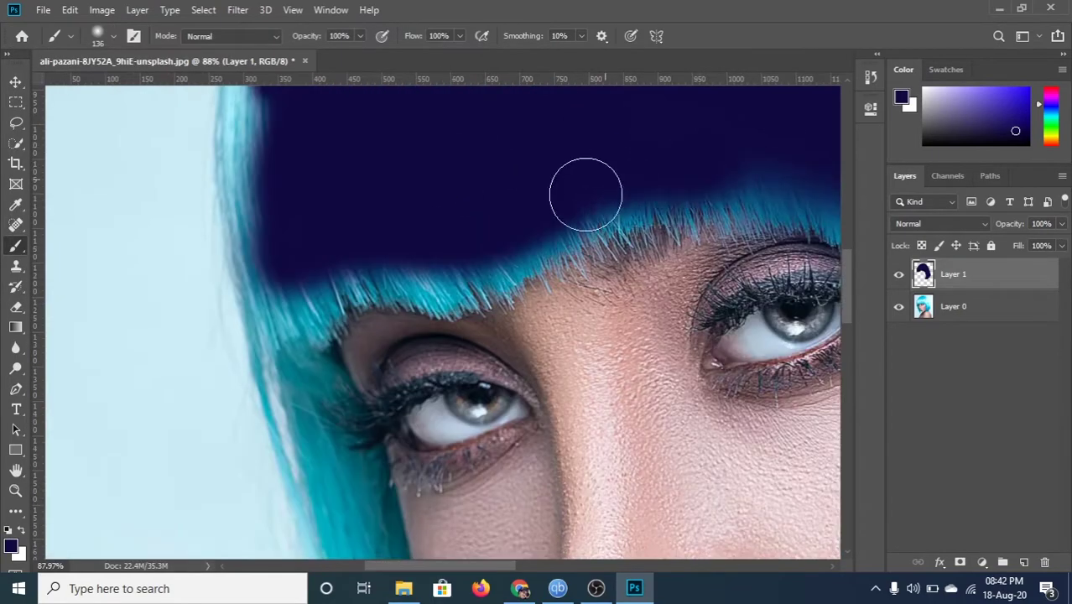
{"action": "left_click_drag", "start_coordinate": [585, 187], "coordinate": [316, 280]}
{"action": "scroll", "coordinate": [445, 172], "scroll_direction": "down", "scroll_amount": 1}
{"action": "scroll", "coordinate": [365, 168], "scroll_direction": "up", "scroll_amount": 7}
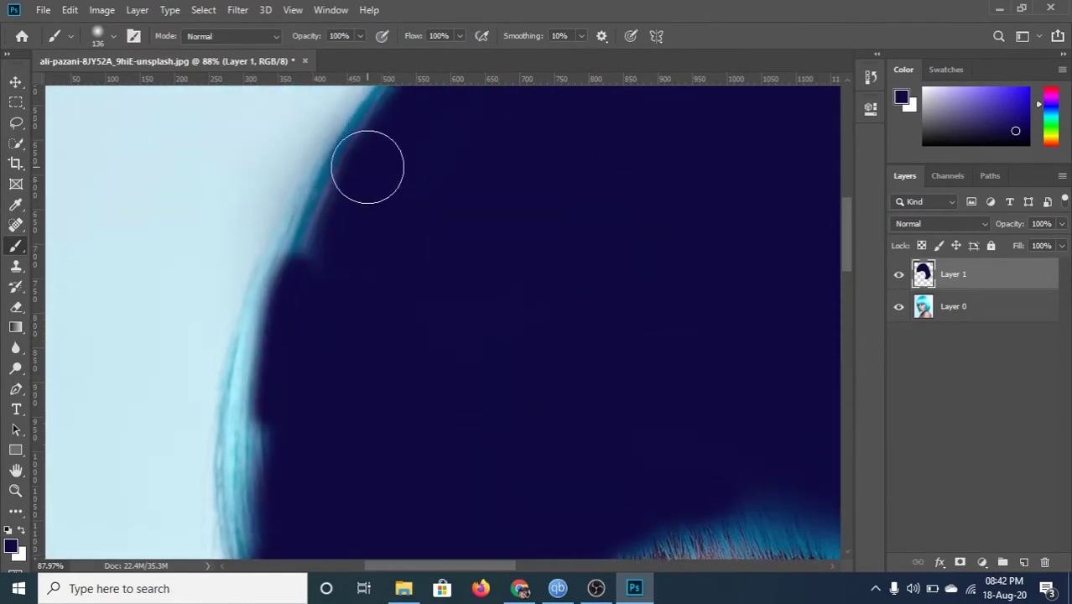
With a 56 px brush, stroke navy along the hair's left edge
{"action": "left_click", "coordinate": [99, 45]}
{"action": "key", "text": "Return"}
{"action": "scroll", "coordinate": [389, 167], "scroll_direction": "up", "scroll_amount": 5}
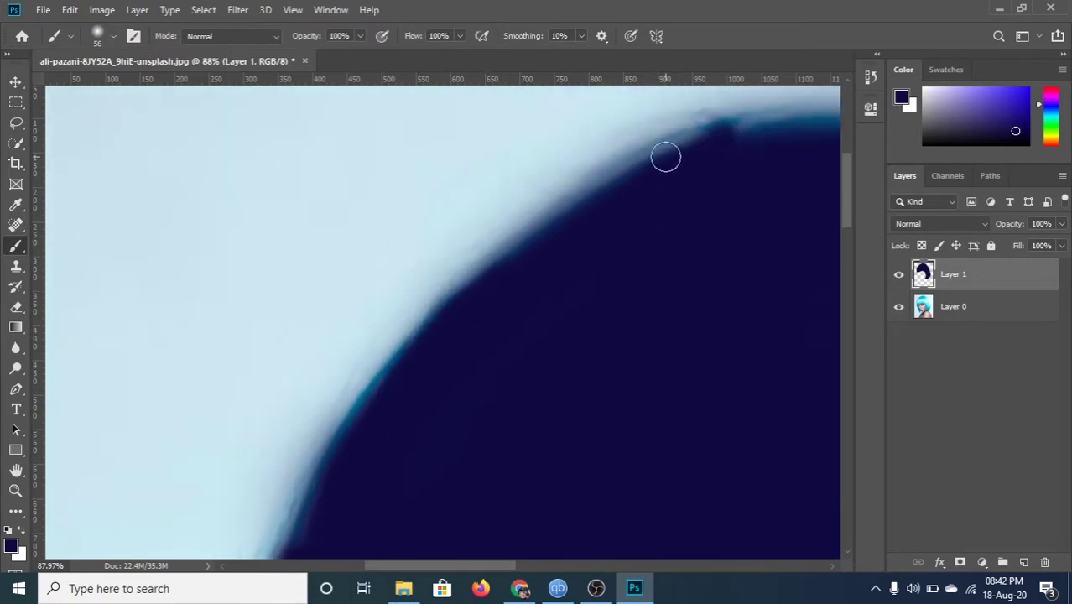
{"action": "scroll", "coordinate": [735, 191], "scroll_direction": "up", "scroll_amount": 3}
{"action": "scroll", "coordinate": [454, 185], "scroll_direction": "down", "scroll_amount": 3}
{"action": "scroll", "coordinate": [593, 158], "scroll_direction": "up", "scroll_amount": 2}
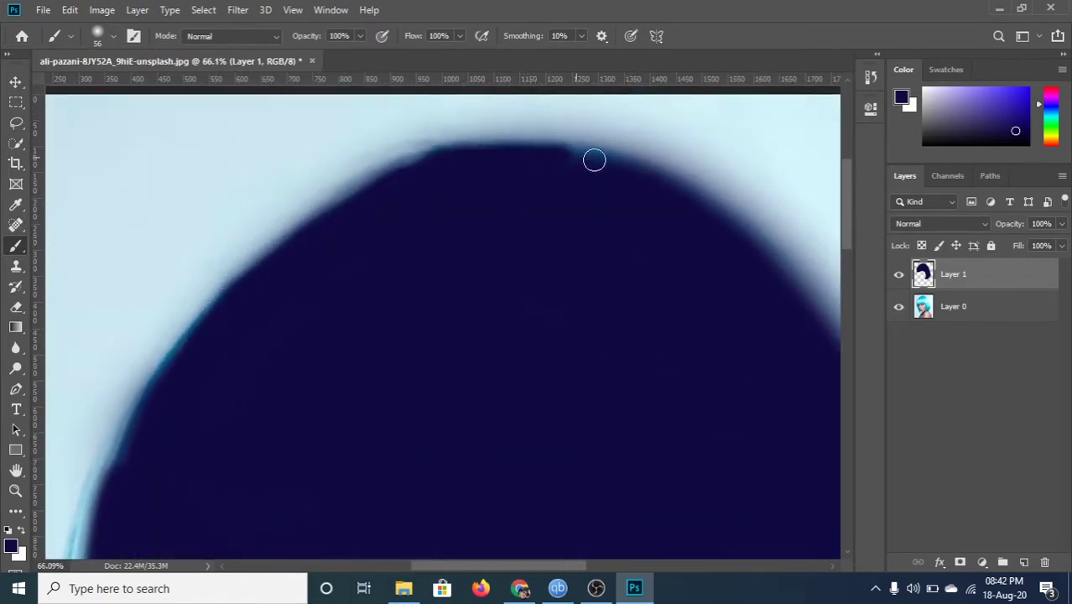
{"action": "scroll", "coordinate": [374, 247], "scroll_direction": "down", "scroll_amount": 3}
{"action": "scroll", "coordinate": [205, 303], "scroll_direction": "up", "scroll_amount": 2}
{"action": "scroll", "coordinate": [229, 223], "scroll_direction": "up", "scroll_amount": 1}
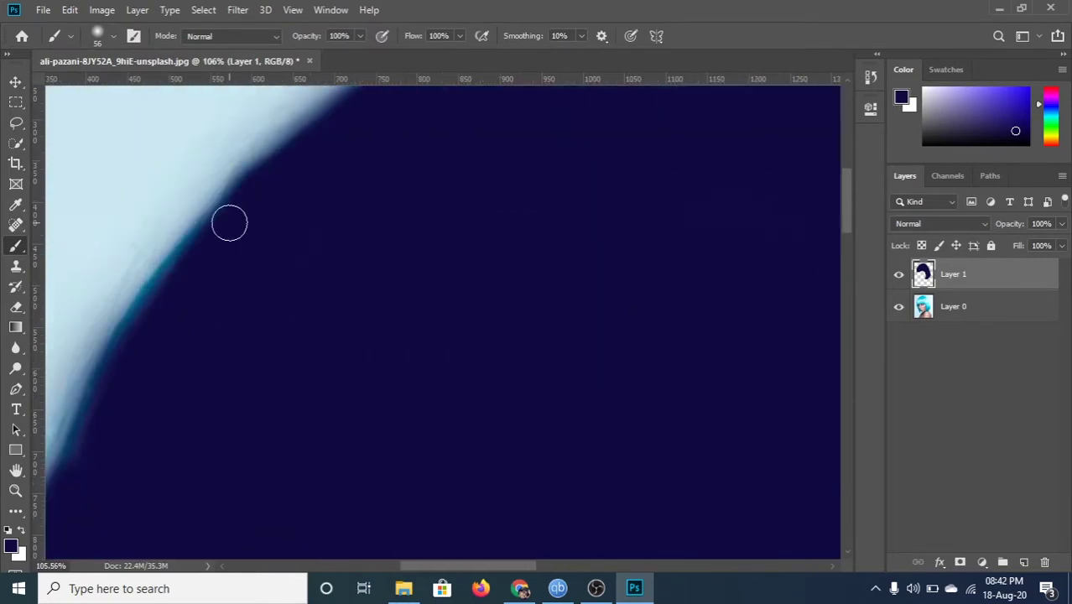
{"action": "mouse_move", "coordinate": [109, 408]}
{"action": "left_mouse_down"}
{"action": "mouse_move", "coordinate": [586, 124]}
{"action": "mouse_move", "coordinate": [519, 256]}
{"action": "mouse_move", "coordinate": [515, 291]}
{"action": "left_mouse_up"}
Undo the stray navy strokes near the eye and repaint along the hair edge
{"action": "key", "text": "ctrl+z"}
{"action": "key", "text": "ctrl+z"}
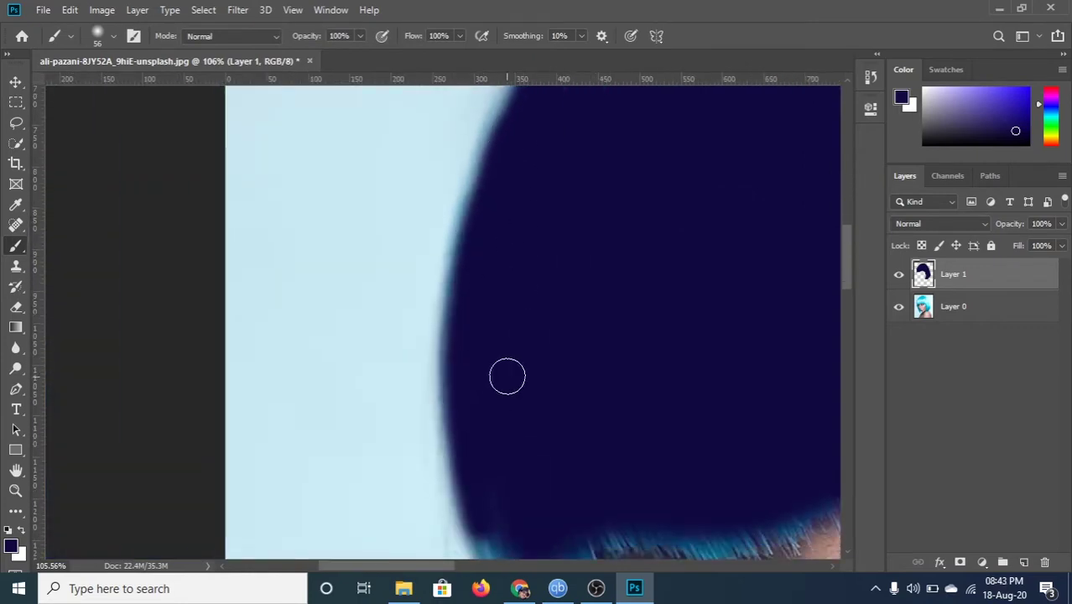
{"action": "key", "text": "ctrl+z"}
{"action": "key", "text": "ctrl+z"}
{"action": "key", "text": "ctrl+z"}
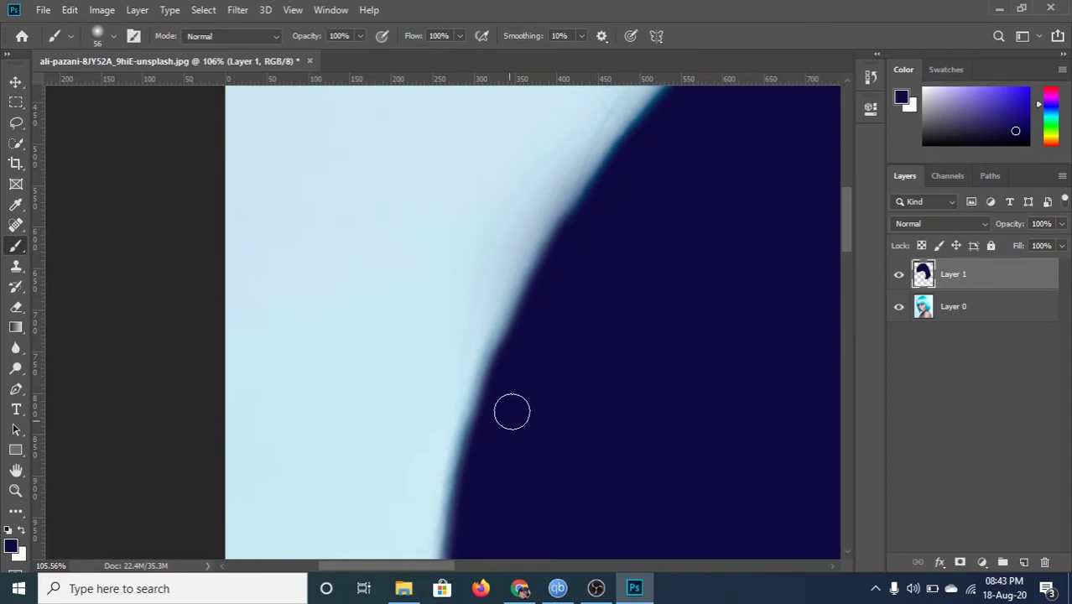
{"action": "key", "text": "ctrl+z"}
{"action": "mouse_move", "coordinate": [514, 275]}
{"action": "left_mouse_down"}
{"action": "mouse_move", "coordinate": [565, 277]}
{"action": "mouse_move", "coordinate": [615, 548]}
{"action": "left_mouse_up"}
{"action": "key", "text": "ctrl+z"}
{"action": "mouse_move", "coordinate": [537, 202]}
{"action": "left_mouse_down"}
{"action": "mouse_move", "coordinate": [555, 357]}
{"action": "mouse_move", "coordinate": [561, 249]}
{"action": "mouse_move", "coordinate": [632, 382]}
{"action": "mouse_move", "coordinate": [605, 353]}
{"action": "left_mouse_up"}
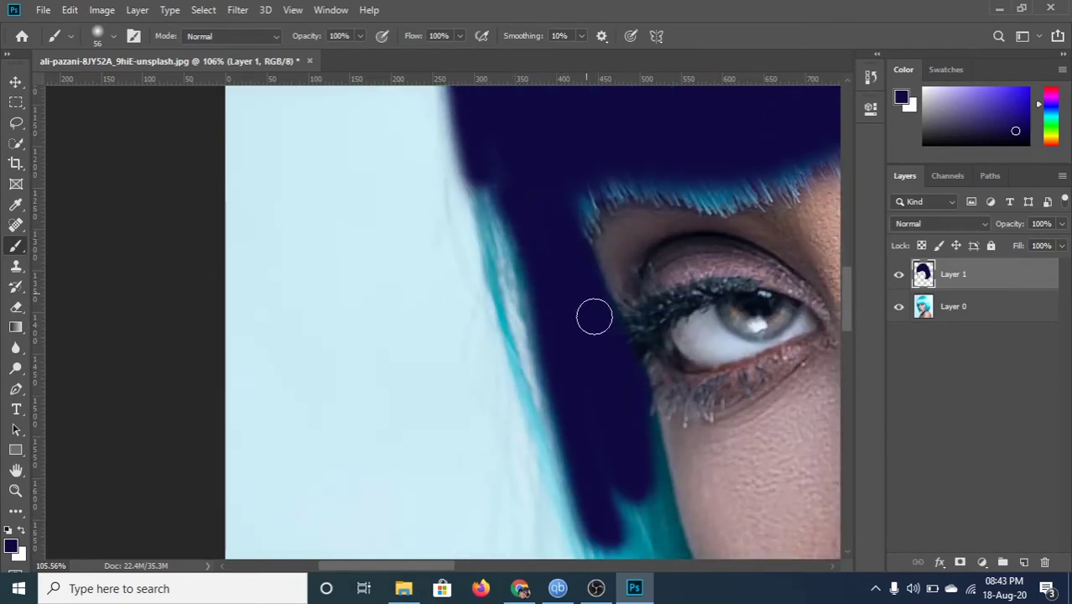
{"action": "mouse_move", "coordinate": [646, 390]}
{"action": "left_mouse_down"}
{"action": "mouse_move", "coordinate": [598, 352]}
{"action": "mouse_move", "coordinate": [679, 385]}
{"action": "mouse_move", "coordinate": [725, 388]}
{"action": "mouse_move", "coordinate": [775, 486]}
{"action": "left_mouse_up"}
Extend navy down the hair edge toward the lips
{"action": "scroll", "coordinate": [598, 352], "scroll_direction": "down", "scroll_amount": 3}
{"action": "scroll", "coordinate": [680, 385], "scroll_direction": "down", "scroll_amount": 2}
{"action": "scroll", "coordinate": [775, 486], "scroll_direction": "up", "scroll_amount": 3}
{"action": "scroll", "coordinate": [725, 334], "scroll_direction": "down", "scroll_amount": 3}
{"action": "left_click_drag", "start_coordinate": [349, 230], "coordinate": [389, 275]}
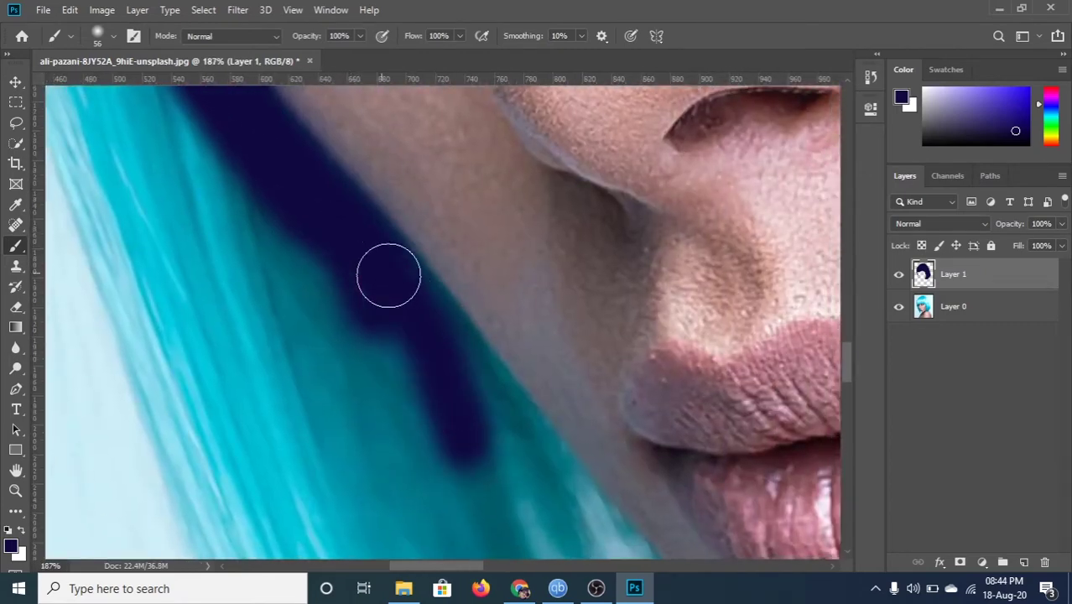
{"action": "scroll", "coordinate": [388, 275], "scroll_direction": "down", "scroll_amount": 3}
{"action": "left_click_drag", "start_coordinate": [359, 502], "coordinate": [464, 383]}
{"action": "scroll", "coordinate": [522, 340], "scroll_direction": "down", "scroll_amount": 1}
{"action": "mouse_move", "coordinate": [360, 143]}
{"action": "left_mouse_down"}
{"action": "mouse_move", "coordinate": [448, 365]}
{"action": "mouse_move", "coordinate": [407, 143]}
{"action": "mouse_move", "coordinate": [453, 423]}
{"action": "left_mouse_up"}
With a 23 px brush, paint long navy strands over the cyan tips beside the chin
{"action": "left_click", "coordinate": [113, 36]}
{"action": "left_click_drag", "start_coordinate": [574, 306], "coordinate": [646, 391]}
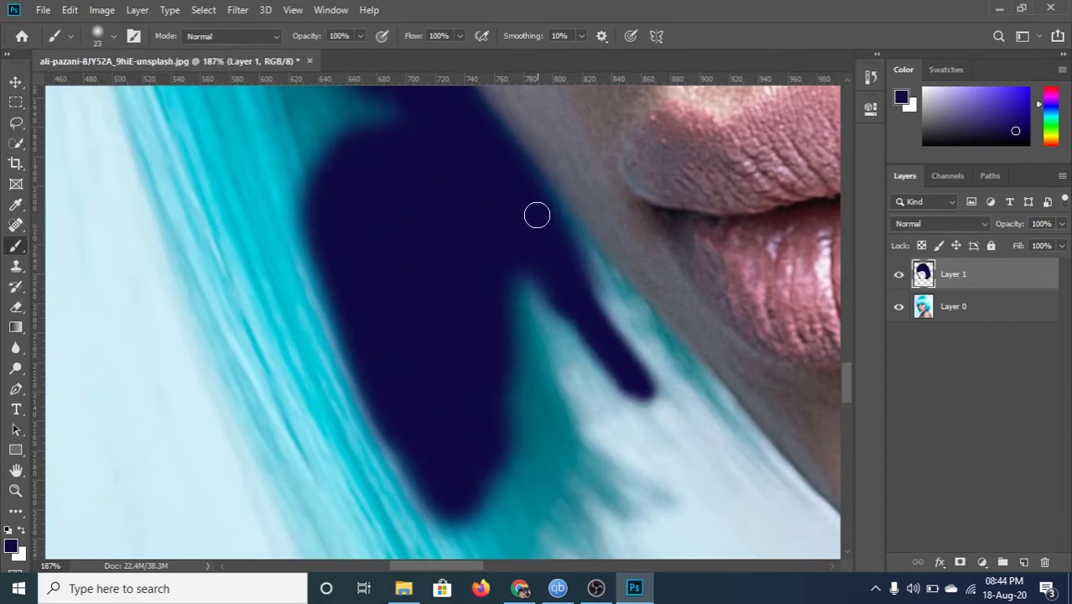
{"action": "left_click_drag", "start_coordinate": [537, 215], "coordinate": [801, 510]}
{"action": "key", "text": "ctrl+z"}
{"action": "left_click_drag", "start_coordinate": [587, 251], "coordinate": [705, 374]}
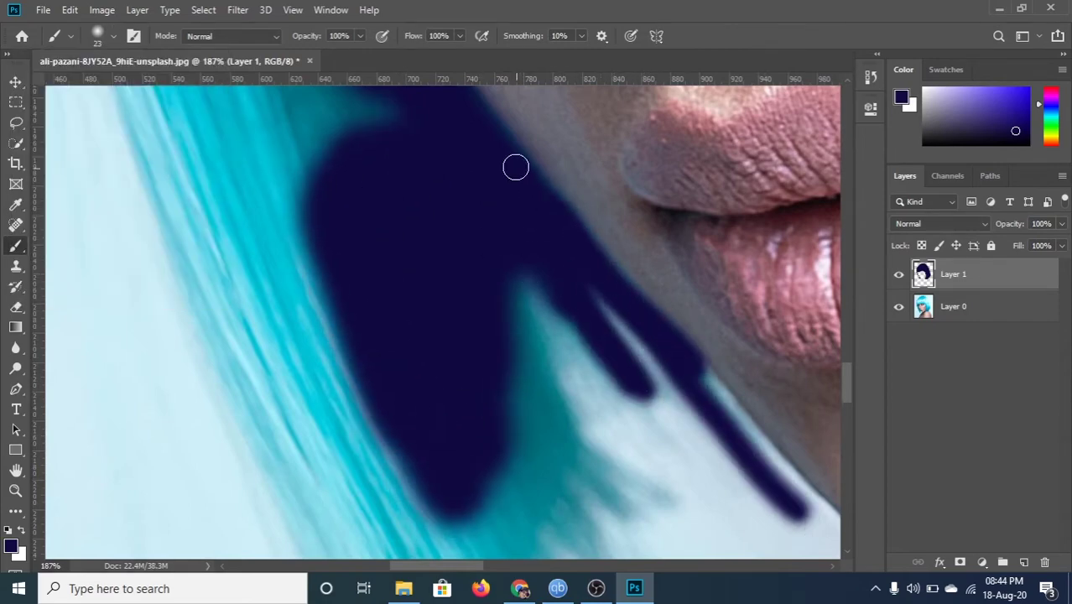
{"action": "scroll", "coordinate": [524, 177], "scroll_direction": "down", "scroll_amount": 1}
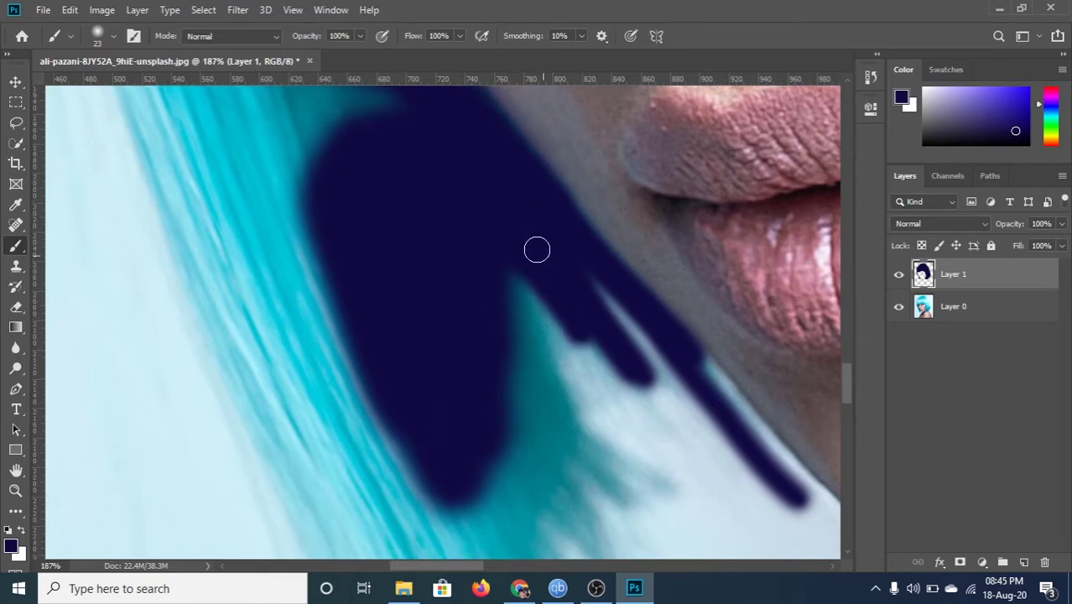
{"action": "left_click_drag", "start_coordinate": [536, 246], "coordinate": [542, 337]}
{"action": "scroll", "coordinate": [493, 380], "scroll_direction": "down", "scroll_amount": 3}
{"action": "scroll", "coordinate": [438, 251], "scroll_direction": "down", "scroll_amount": 5}
{"action": "mouse_move", "coordinate": [437, 252]}
{"action": "left_mouse_down"}
{"action": "mouse_move", "coordinate": [479, 312]}
{"action": "mouse_move", "coordinate": [495, 382]}
{"action": "mouse_move", "coordinate": [407, 263]}
{"action": "mouse_move", "coordinate": [529, 338]}
{"action": "left_mouse_up"}
Shrink the brush to 10 px and paint thin navy strands over the cyan hair tips
{"action": "left_click", "coordinate": [72, 36]}
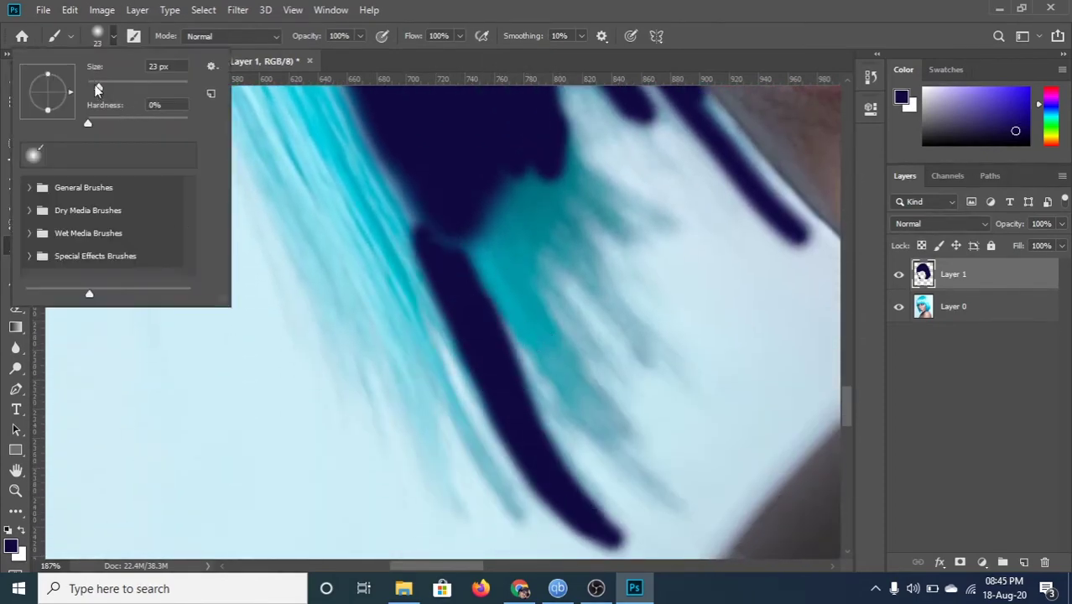
{"action": "left_click_drag", "start_coordinate": [97, 90], "coordinate": [84, 90]}
{"action": "left_click_drag", "start_coordinate": [431, 352], "coordinate": [449, 391]}
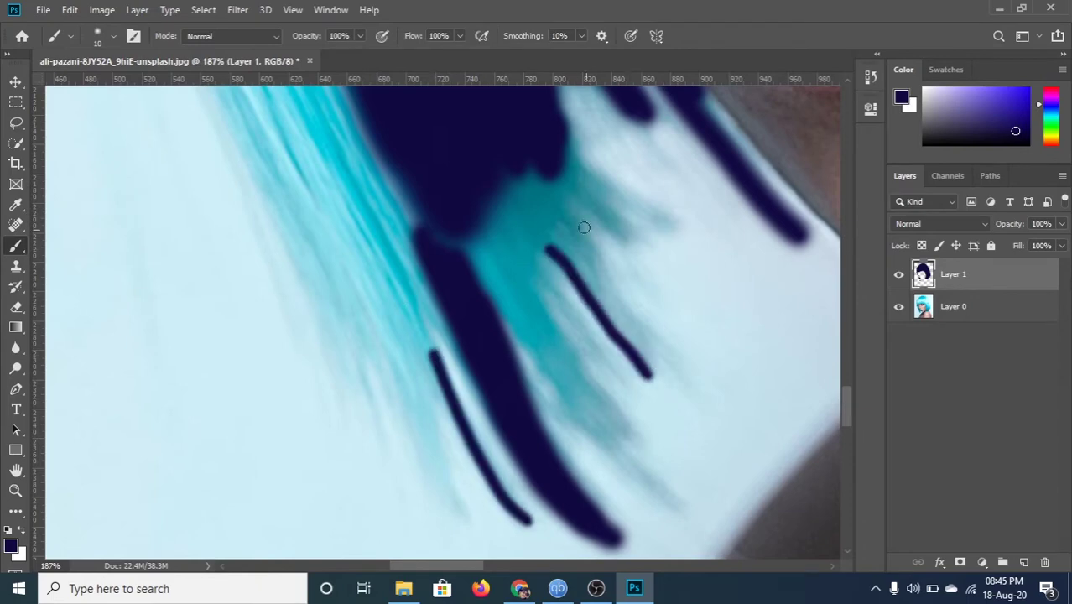
{"action": "left_click_drag", "start_coordinate": [537, 269], "coordinate": [659, 451]}
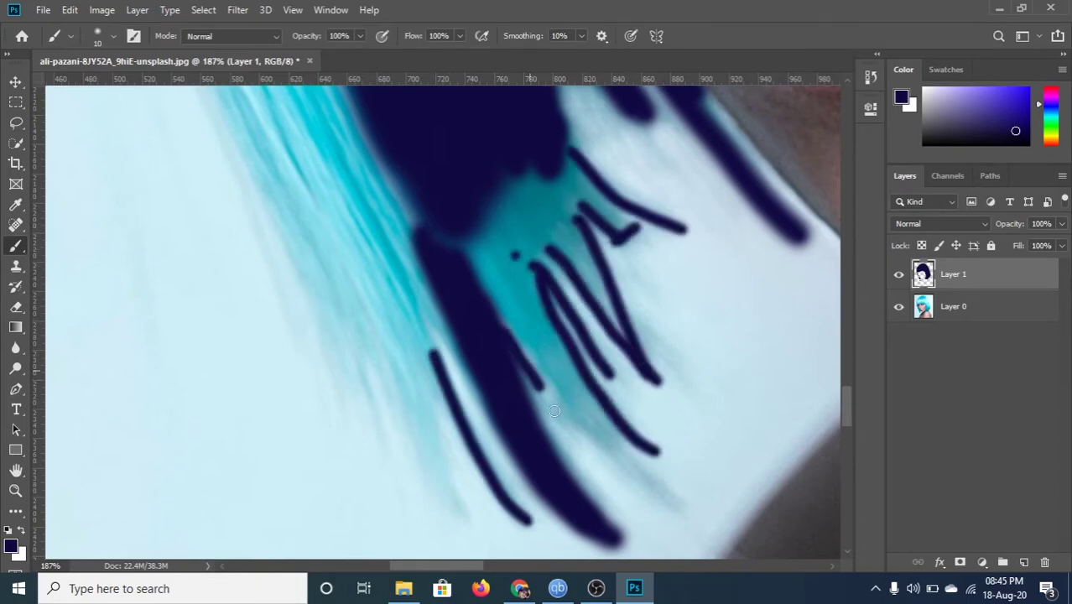
{"action": "scroll", "coordinate": [397, 283], "scroll_direction": "down", "scroll_amount": 3}
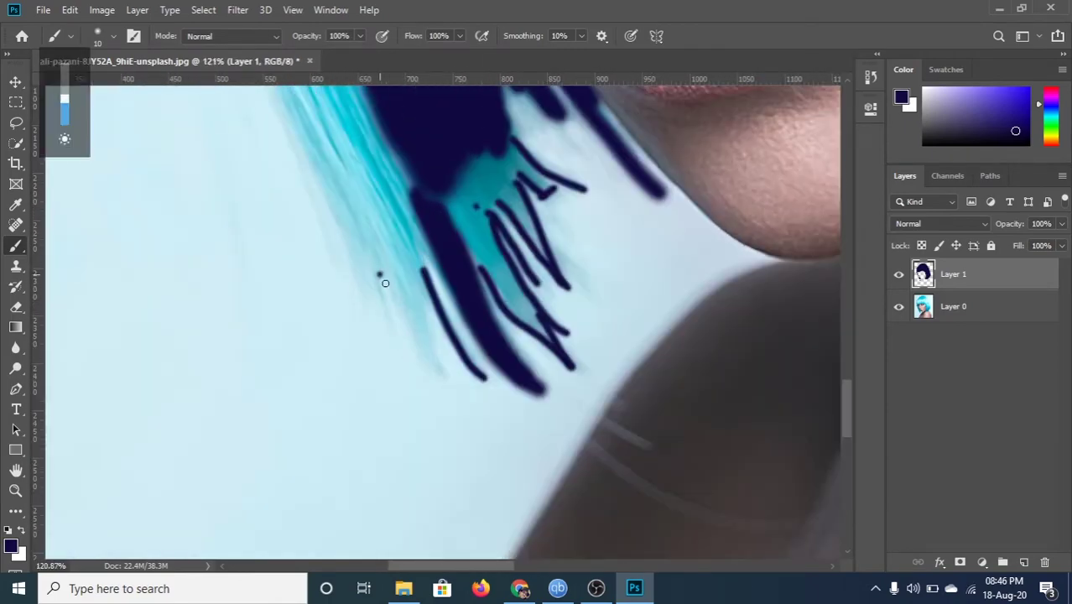
{"action": "left_click_drag", "start_coordinate": [381, 278], "coordinate": [448, 401]}
Enlarge the brush to 105 px and paint navy over the cyan hair and strands beside it
{"action": "scroll", "coordinate": [395, 288], "scroll_direction": "up", "scroll_amount": 2}
{"action": "scroll", "coordinate": [226, 240], "scroll_direction": "up", "scroll_amount": 3}
{"action": "scroll", "coordinate": [227, 240], "scroll_direction": "up", "scroll_amount": 3}
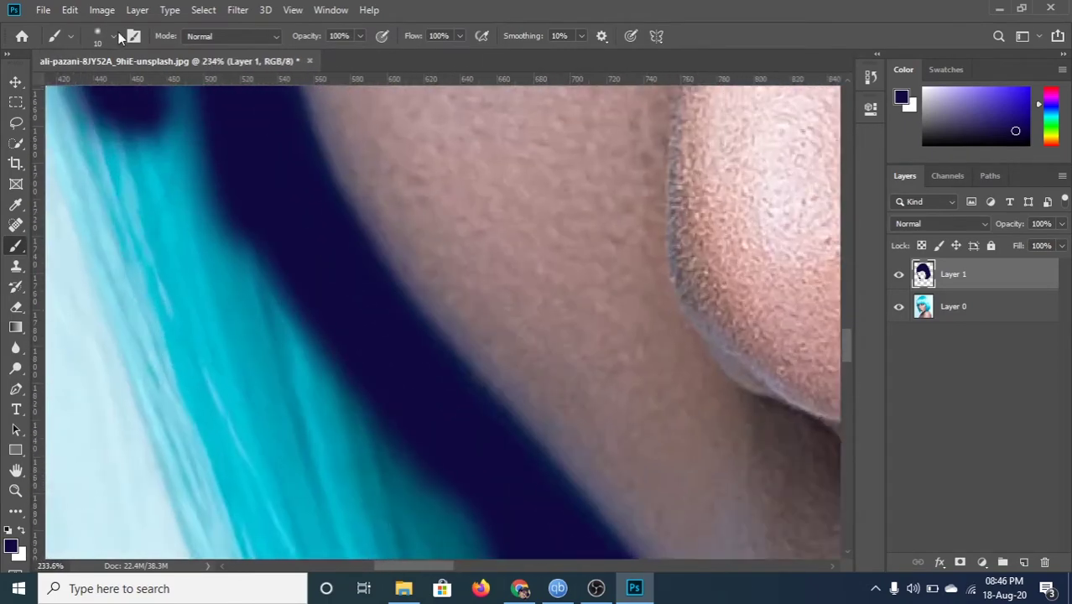
{"action": "right_click", "coordinate": [227, 240]}
{"action": "left_click_drag", "start_coordinate": [191, 191], "coordinate": [259, 286]}
{"action": "scroll", "coordinate": [259, 287], "scroll_direction": "down", "scroll_amount": 4}
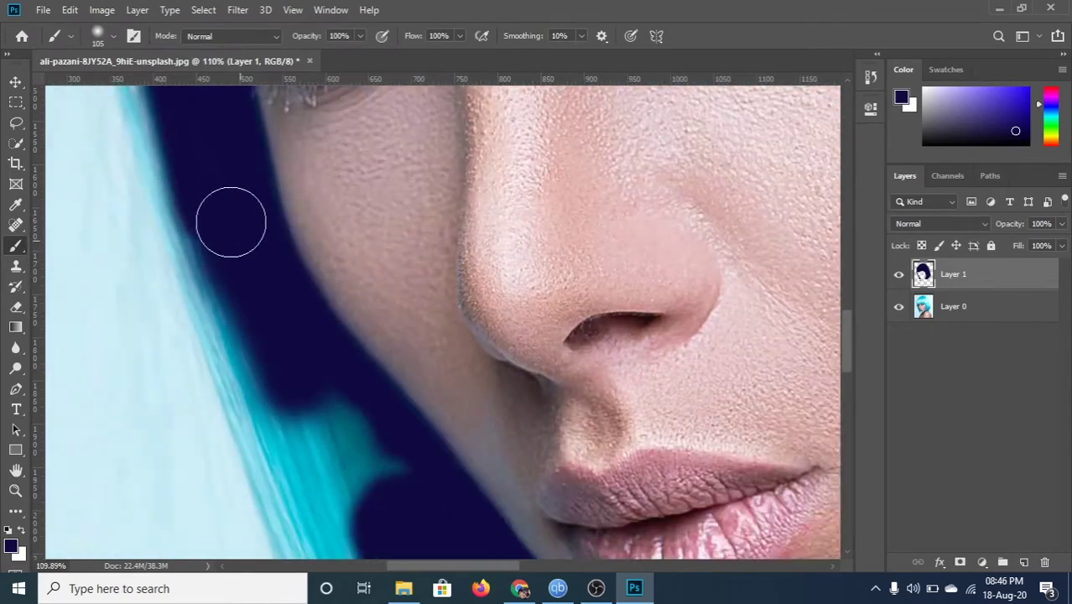
{"action": "left_click_drag", "start_coordinate": [230, 220], "coordinate": [407, 522]}
{"action": "scroll", "coordinate": [407, 522], "scroll_direction": "down", "scroll_amount": 2}
{"action": "scroll", "coordinate": [347, 350], "scroll_direction": "down", "scroll_amount": 2}
{"action": "mouse_move", "coordinate": [351, 225]}
{"action": "left_mouse_down"}
{"action": "mouse_move", "coordinate": [347, 268]}
{"action": "mouse_move", "coordinate": [418, 359]}
{"action": "left_mouse_up"}
Reduce the brush to 36 px and cover the remaining cyan strands in navy
{"action": "left_click", "coordinate": [71, 36]}
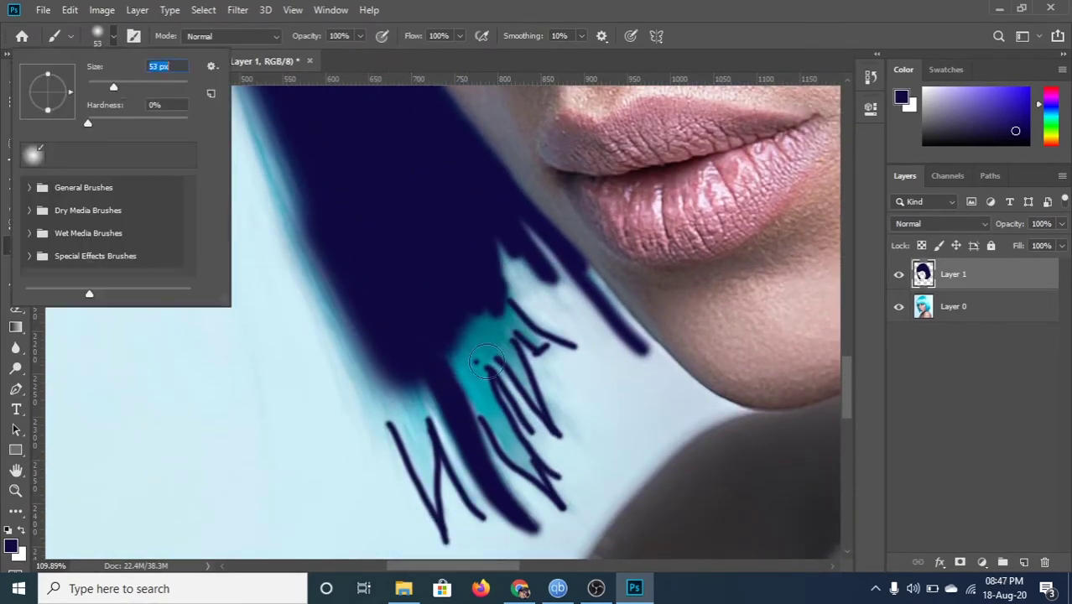
{"action": "left_click_drag", "start_coordinate": [499, 312], "coordinate": [469, 383]}
{"action": "left_click", "coordinate": [70, 36]}
{"action": "left_click_drag", "start_coordinate": [117, 88], "coordinate": [99, 87]}
{"action": "left_click_drag", "start_coordinate": [513, 394], "coordinate": [504, 443]}
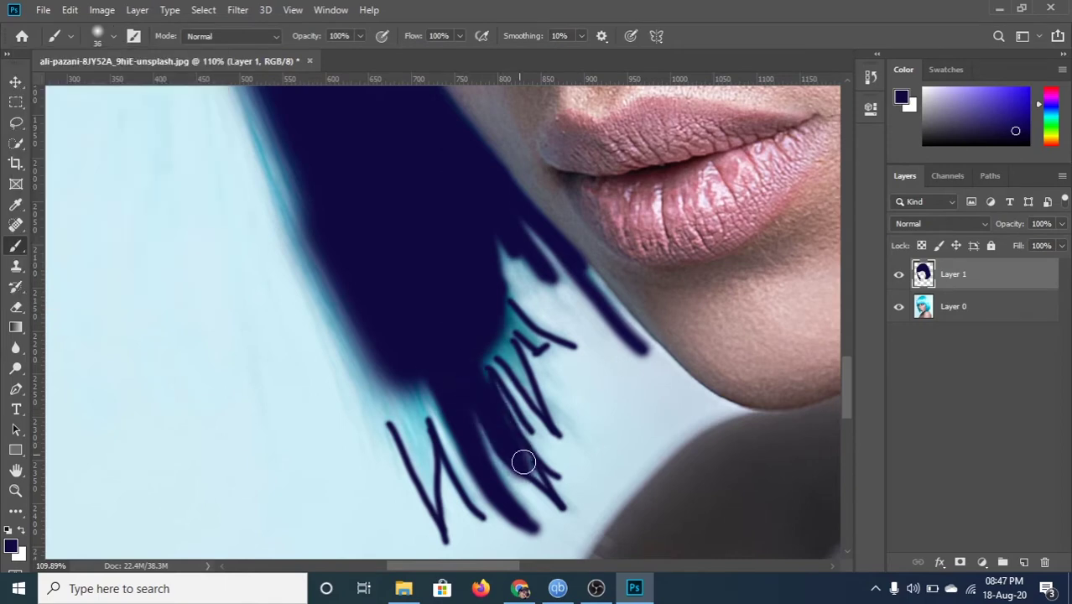
Shrink the brush to 18 px and zoom in on the hair ends
{"action": "left_click", "coordinate": [71, 36]}
{"action": "left_click_drag", "start_coordinate": [102, 89], "coordinate": [92, 87]}
{"action": "left_click", "coordinate": [70, 36]}
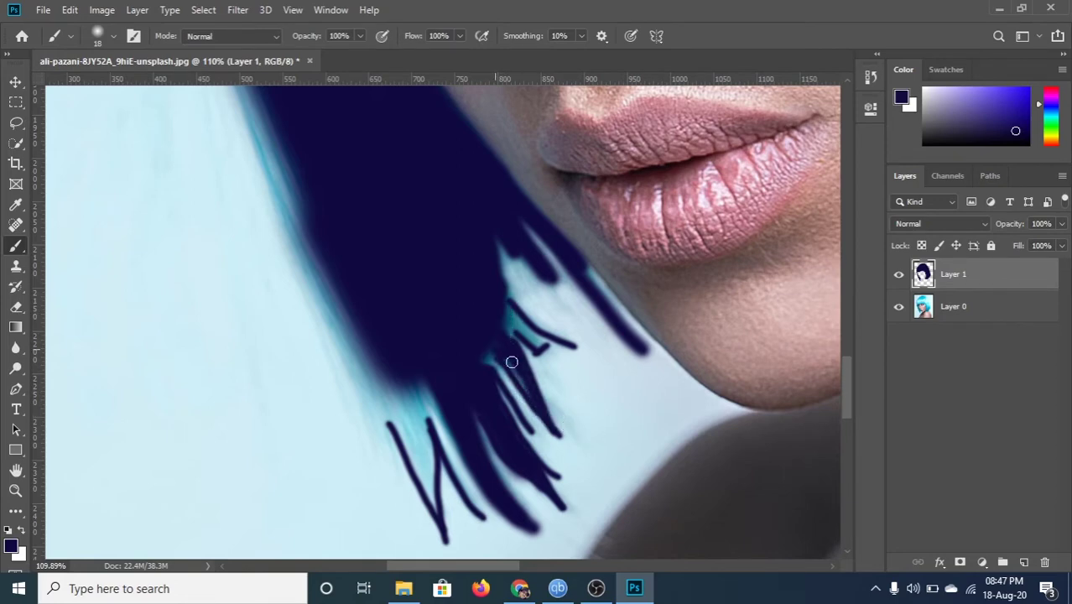
{"action": "scroll", "coordinate": [520, 387], "scroll_direction": "up", "scroll_amount": 2}
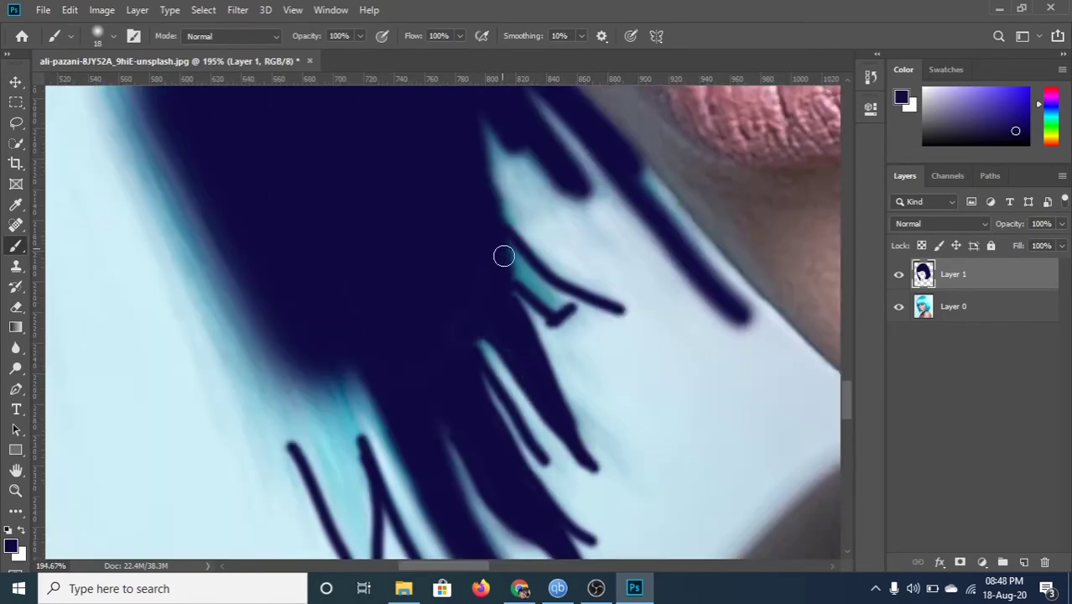
{"action": "scroll", "coordinate": [488, 311], "scroll_direction": "up", "scroll_amount": 3}
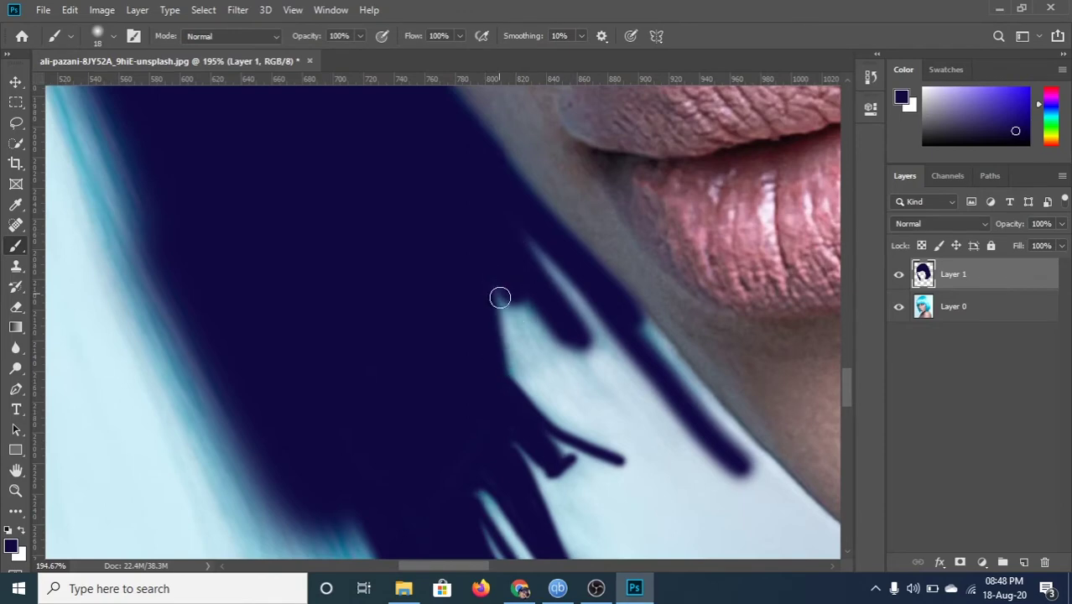
{"action": "scroll", "coordinate": [510, 339], "scroll_direction": "down", "scroll_amount": 2}
{"action": "scroll", "coordinate": [521, 382], "scroll_direction": "down", "scroll_amount": 4}
{"action": "scroll", "coordinate": [490, 366], "scroll_direction": "up", "scroll_amount": 3}
{"action": "scroll", "coordinate": [456, 199], "scroll_direction": "up", "scroll_amount": 2}
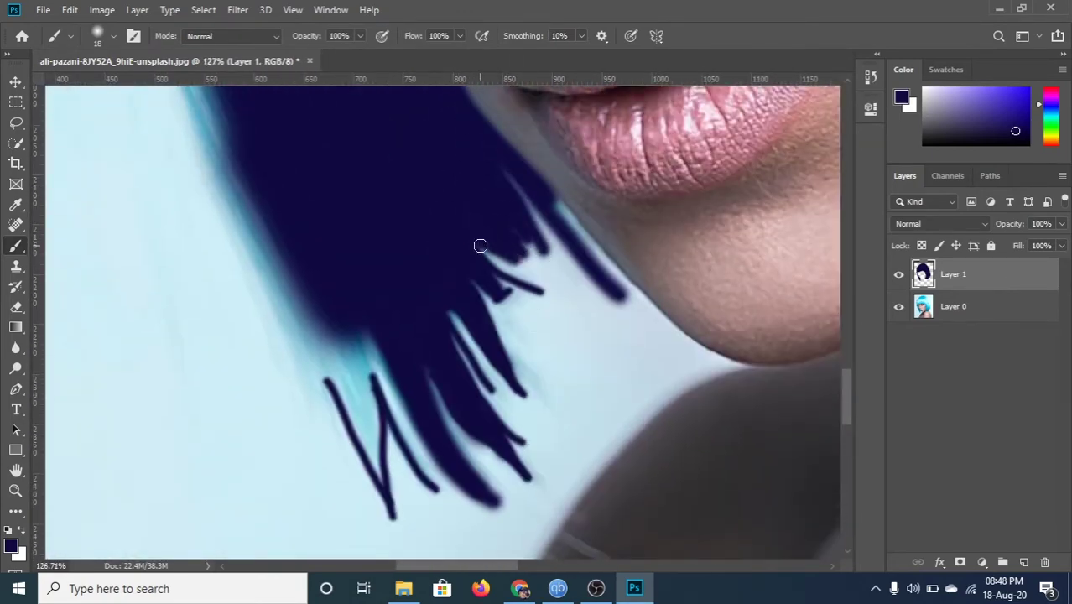
{"action": "scroll", "coordinate": [458, 256], "scroll_direction": "up", "scroll_amount": 1}
{"action": "scroll", "coordinate": [428, 270], "scroll_direction": "down", "scroll_amount": 3}
{"action": "scroll", "coordinate": [431, 316], "scroll_direction": "up", "scroll_amount": 3}
{"action": "scroll", "coordinate": [503, 312], "scroll_direction": "up", "scroll_amount": 3}
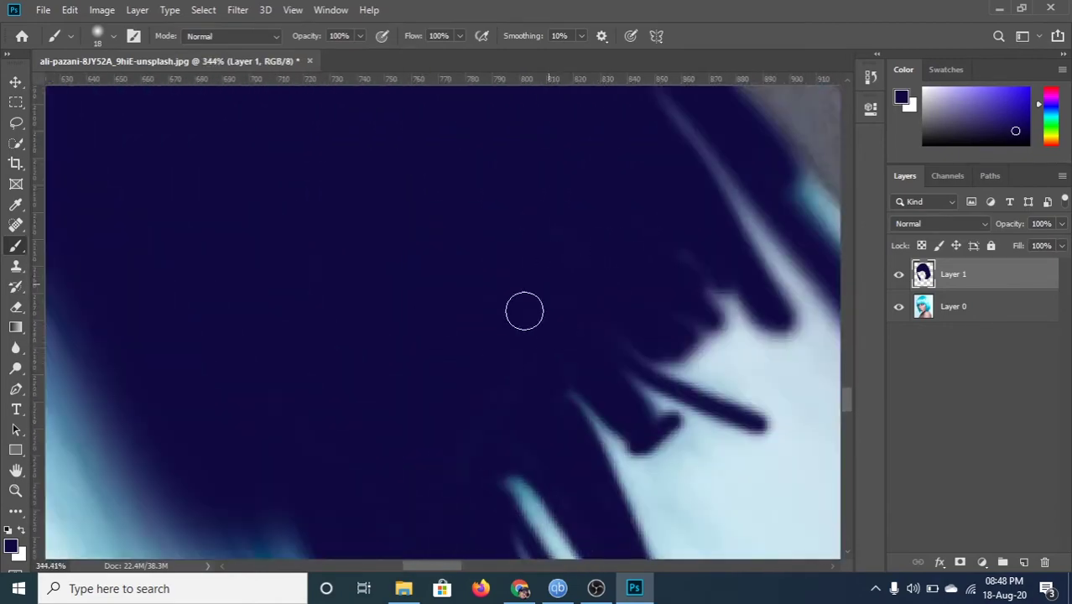
{"action": "scroll", "coordinate": [489, 382], "scroll_direction": "down", "scroll_amount": 3}
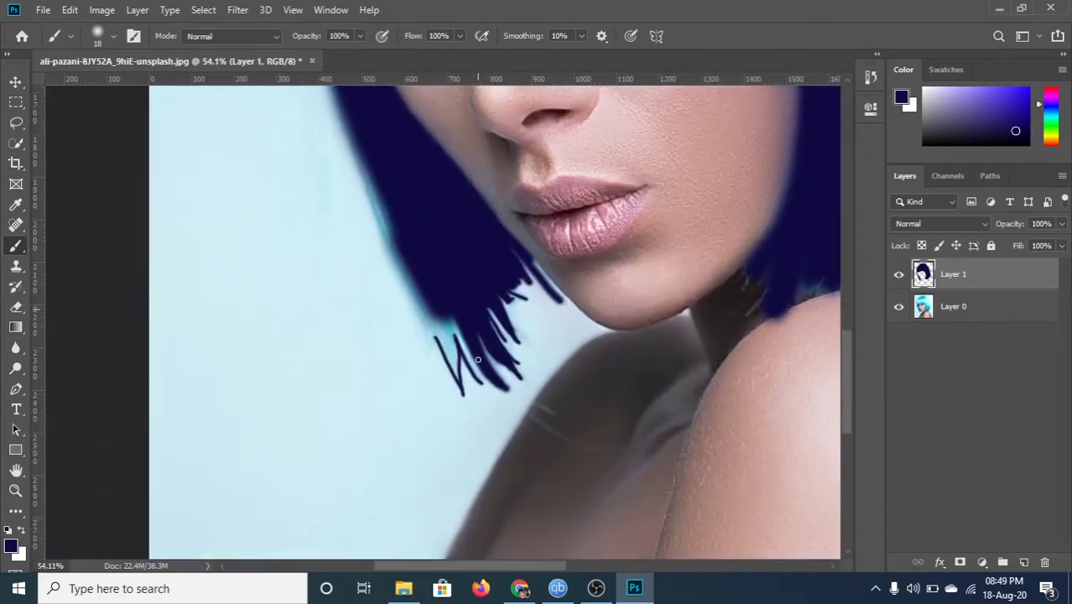
{"action": "scroll", "coordinate": [470, 369], "scroll_direction": "down", "scroll_amount": 2}
{"action": "scroll", "coordinate": [336, 335], "scroll_direction": "up", "scroll_amount": 2}
{"action": "scroll", "coordinate": [211, 308], "scroll_direction": "up", "scroll_amount": 2}
{"action": "scroll", "coordinate": [211, 308], "scroll_direction": "down", "scroll_amount": 2}
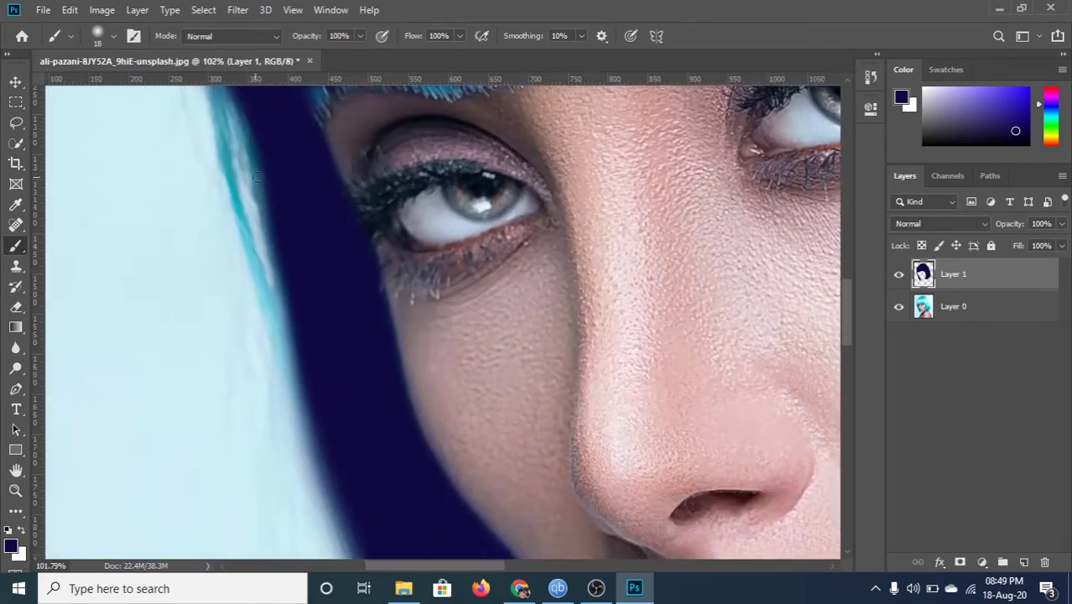
Set the brush to 48 px and paint navy over the cyan hair edges
{"action": "right_click", "coordinate": [108, 73]}
{"action": "key", "text": "Return"}
{"action": "scroll", "coordinate": [212, 177], "scroll_direction": "up", "scroll_amount": 2}
{"action": "left_click_drag", "start_coordinate": [212, 177], "coordinate": [275, 419]}
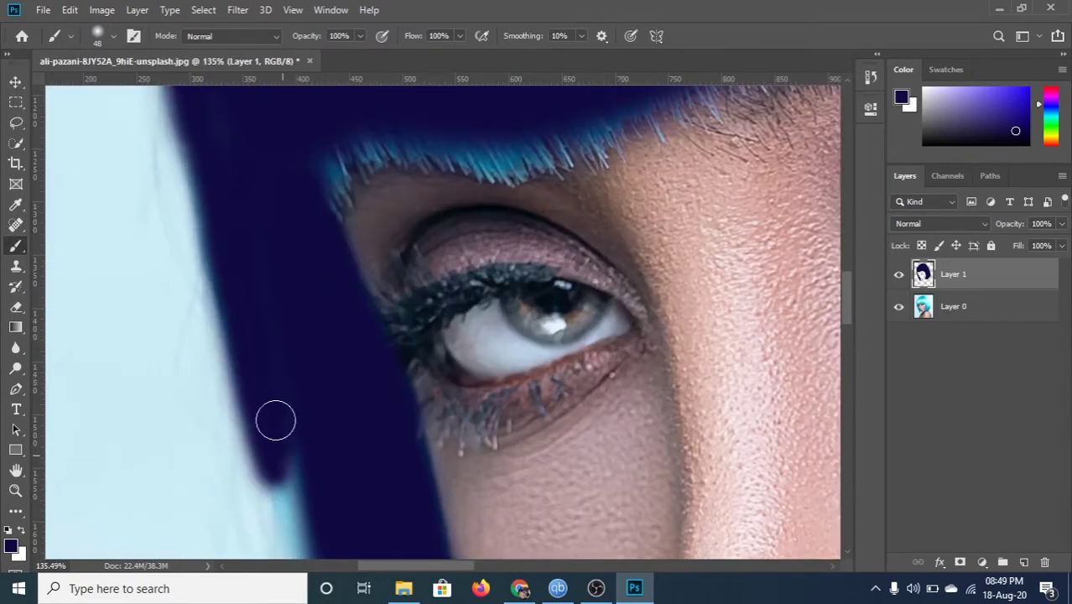
{"action": "scroll", "coordinate": [273, 311], "scroll_direction": "down", "scroll_amount": 1}
{"action": "scroll", "coordinate": [272, 311], "scroll_direction": "down", "scroll_amount": 3}
{"action": "left_click_drag", "start_coordinate": [273, 311], "coordinate": [334, 316]}
{"action": "scroll", "coordinate": [335, 317], "scroll_direction": "down", "scroll_amount": 1}
{"action": "mouse_move", "coordinate": [287, 135]}
{"action": "left_mouse_down"}
{"action": "mouse_move", "coordinate": [318, 161]}
{"action": "mouse_move", "coordinate": [382, 426]}
{"action": "left_mouse_up"}
{"action": "scroll", "coordinate": [395, 253], "scroll_direction": "down", "scroll_amount": 3}
{"action": "scroll", "coordinate": [395, 253], "scroll_direction": "down", "scroll_amount": 2}
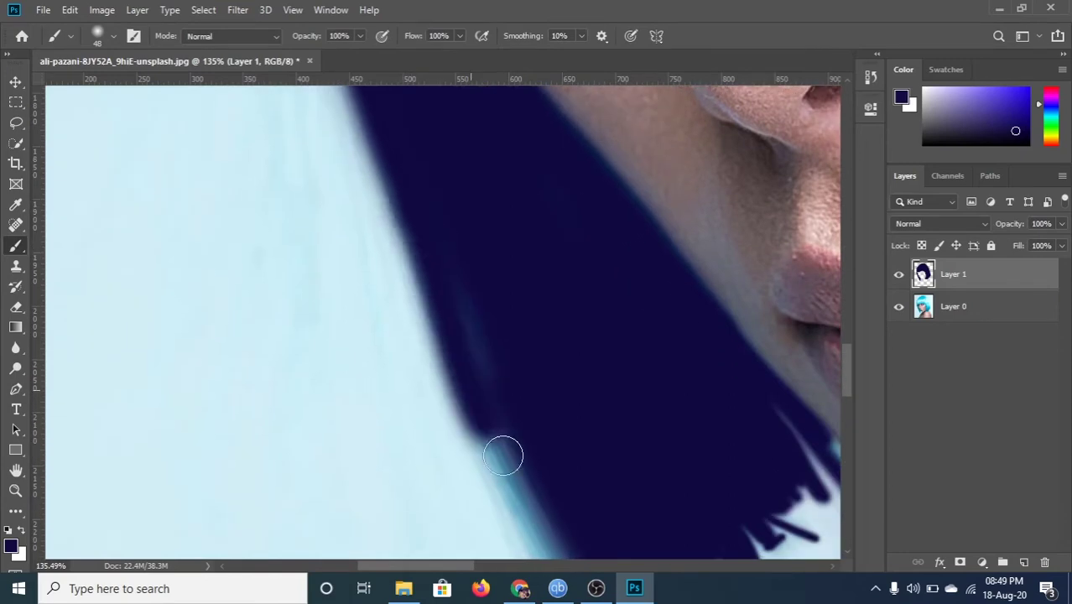
Fill the cyan gap between strands and the inner cyan hair strip with navy
{"action": "key", "text": "z"}
{"action": "left_click", "coordinate": [15, 245]}
{"action": "scroll", "coordinate": [474, 294], "scroll_direction": "down", "scroll_amount": 2}
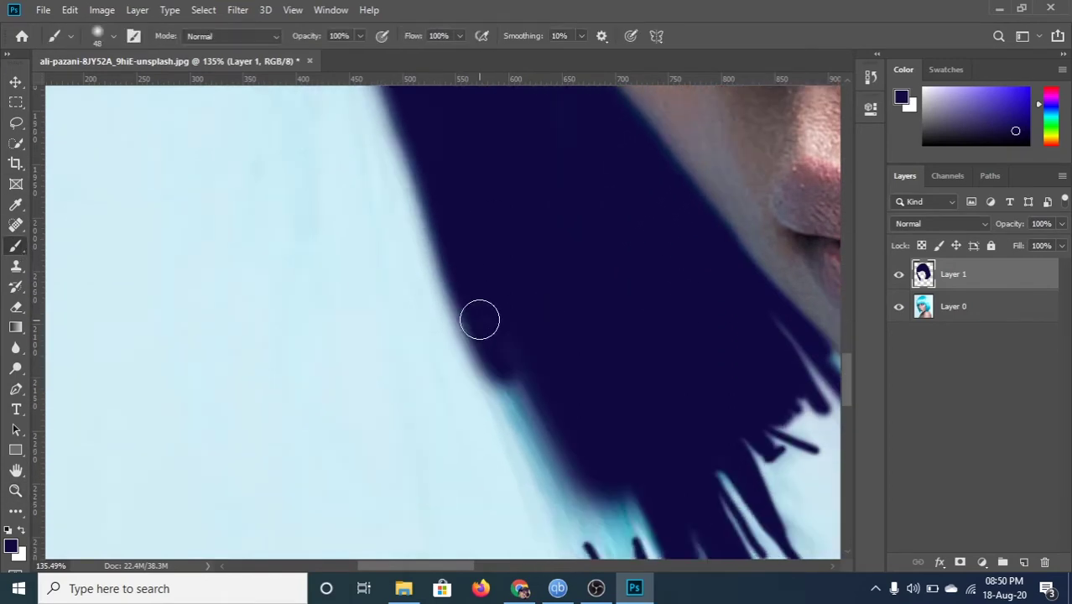
{"action": "scroll", "coordinate": [503, 336], "scroll_direction": "down", "scroll_amount": 1}
{"action": "scroll", "coordinate": [554, 335], "scroll_direction": "down", "scroll_amount": 2}
{"action": "left_click_drag", "start_coordinate": [578, 320], "coordinate": [632, 417]}
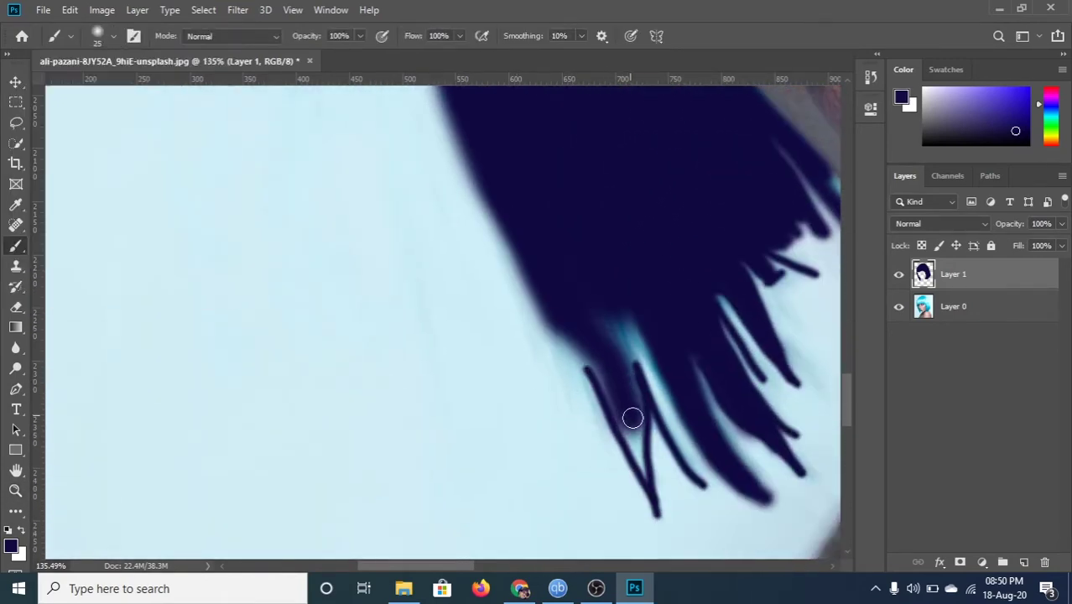
{"action": "scroll", "coordinate": [611, 392], "scroll_direction": "up", "scroll_amount": 1}
{"action": "scroll", "coordinate": [575, 360], "scroll_direction": "up", "scroll_amount": 2}
{"action": "scroll", "coordinate": [581, 339], "scroll_direction": "down", "scroll_amount": 1}
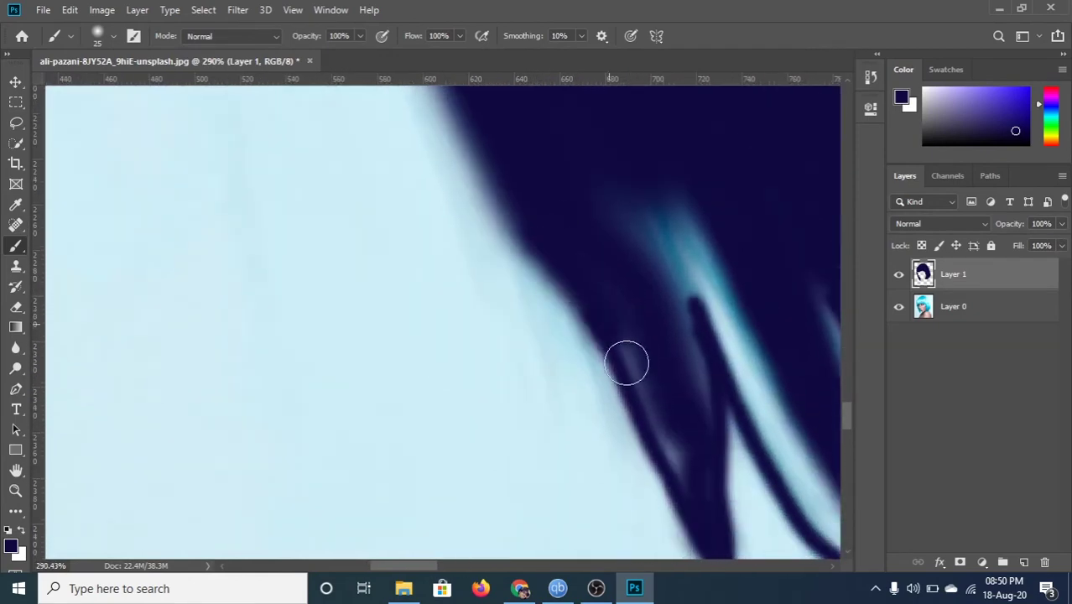
{"action": "scroll", "coordinate": [628, 359], "scroll_direction": "down", "scroll_amount": 1}
{"action": "left_click_drag", "start_coordinate": [573, 185], "coordinate": [698, 424]}
Fill the light gaps between hair strands with navy
{"action": "scroll", "coordinate": [621, 282], "scroll_direction": "down", "scroll_amount": 2}
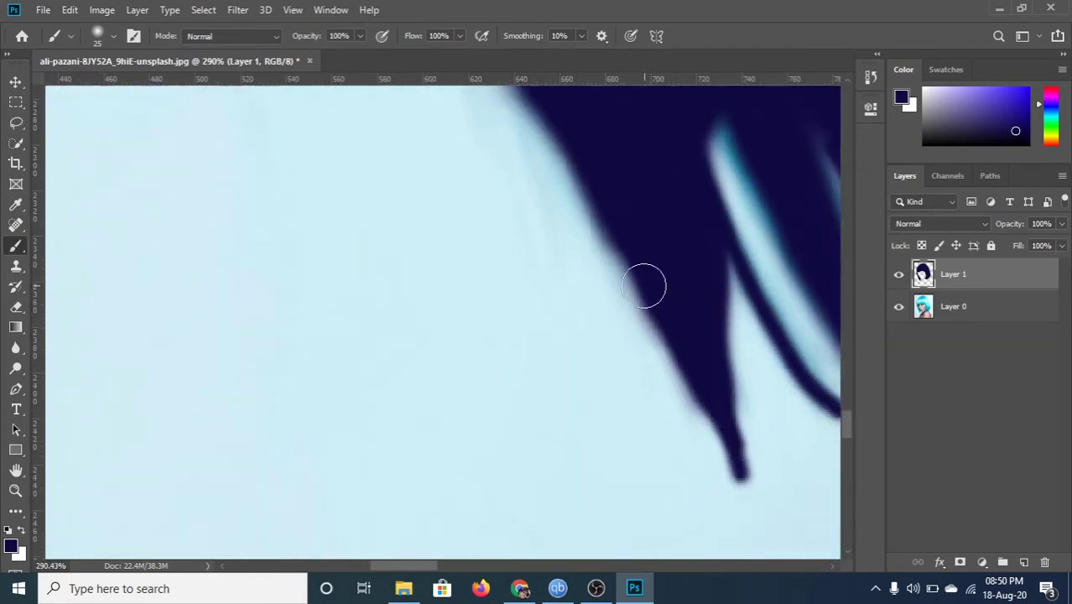
{"action": "scroll", "coordinate": [707, 343], "scroll_direction": "down", "scroll_amount": 1}
{"action": "scroll", "coordinate": [706, 269], "scroll_direction": "down", "scroll_amount": 2}
{"action": "scroll", "coordinate": [778, 270], "scroll_direction": "down", "scroll_amount": 2}
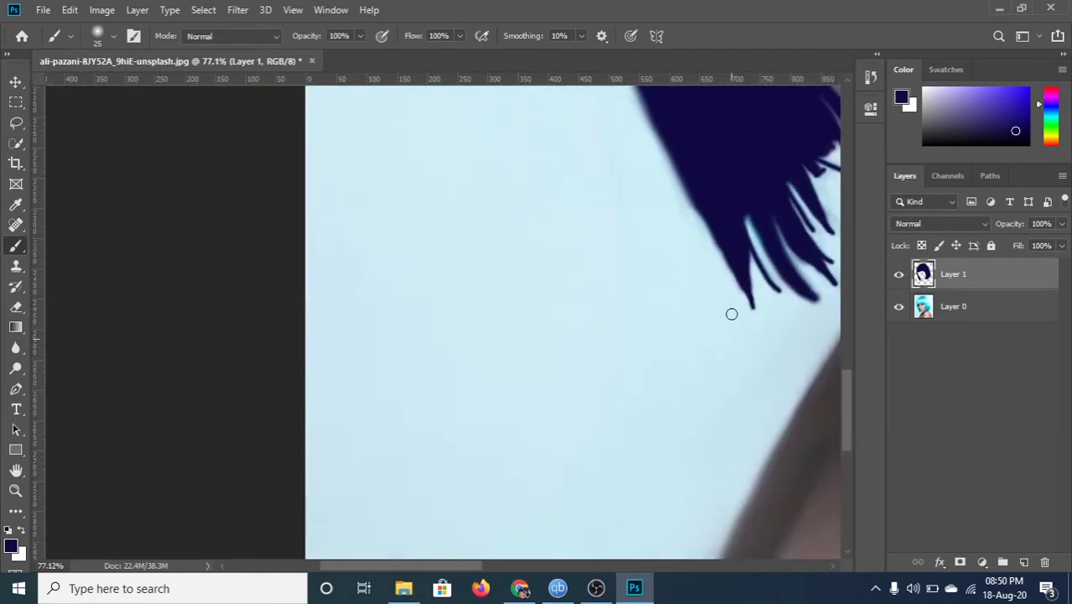
{"action": "scroll", "coordinate": [732, 311], "scroll_direction": "up", "scroll_amount": 2}
{"action": "scroll", "coordinate": [780, 403], "scroll_direction": "down", "scroll_amount": 1}
{"action": "scroll", "coordinate": [671, 353], "scroll_direction": "down", "scroll_amount": 3}
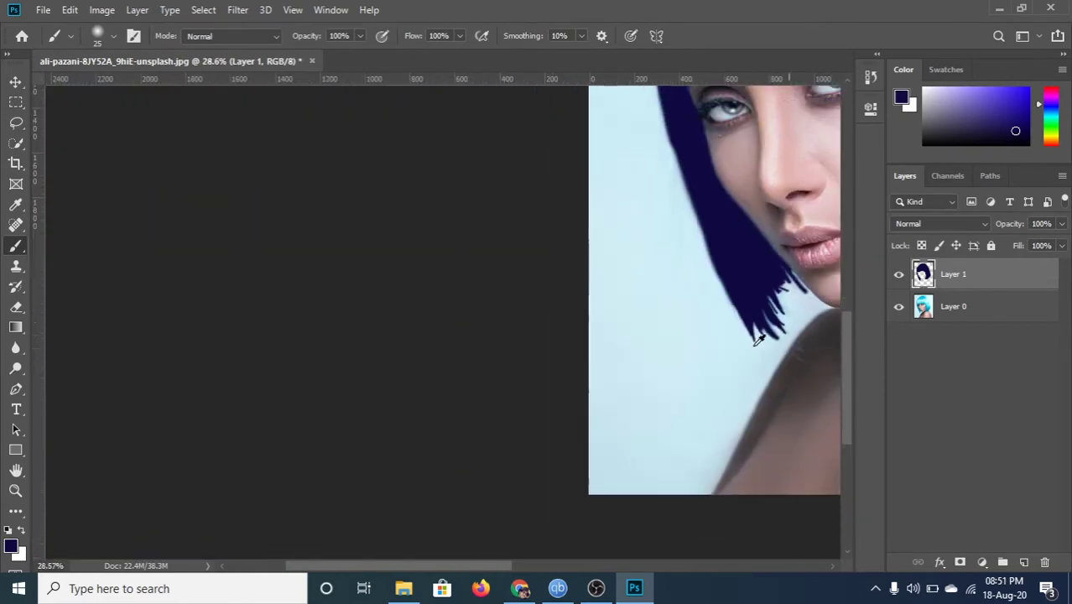
{"action": "scroll", "coordinate": [588, 335], "scroll_direction": "up", "scroll_amount": 1}
{"action": "scroll", "coordinate": [489, 317], "scroll_direction": "up", "scroll_amount": 2}
{"action": "scroll", "coordinate": [489, 317], "scroll_direction": "up", "scroll_amount": 2}
{"action": "scroll", "coordinate": [375, 335], "scroll_direction": "up", "scroll_amount": 2}
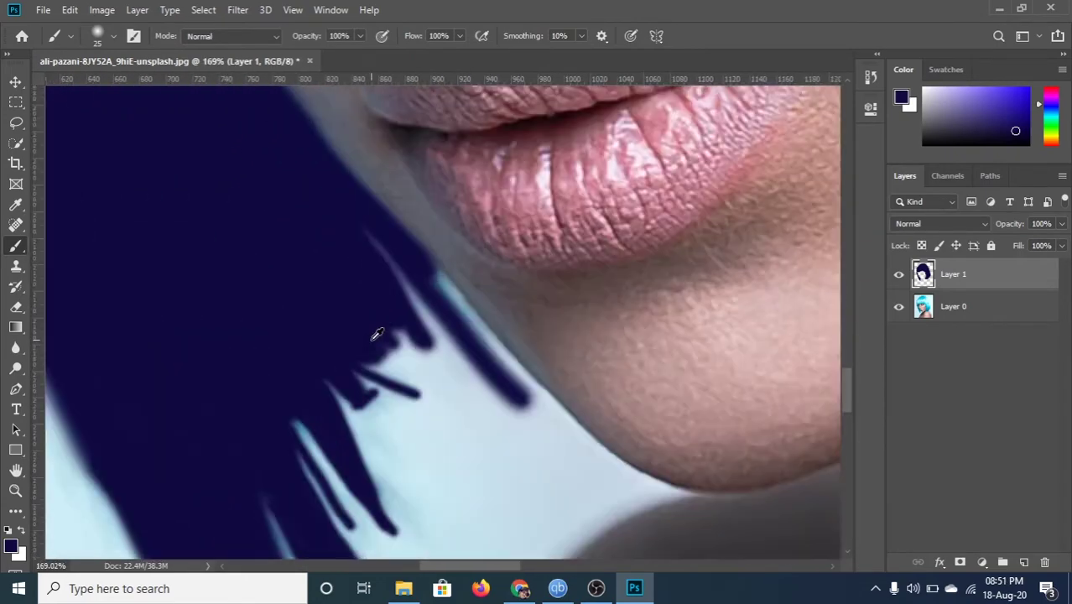
{"action": "scroll", "coordinate": [382, 306], "scroll_direction": "down", "scroll_amount": 2}
{"action": "left_click_drag", "start_coordinate": [377, 267], "coordinate": [436, 244]}
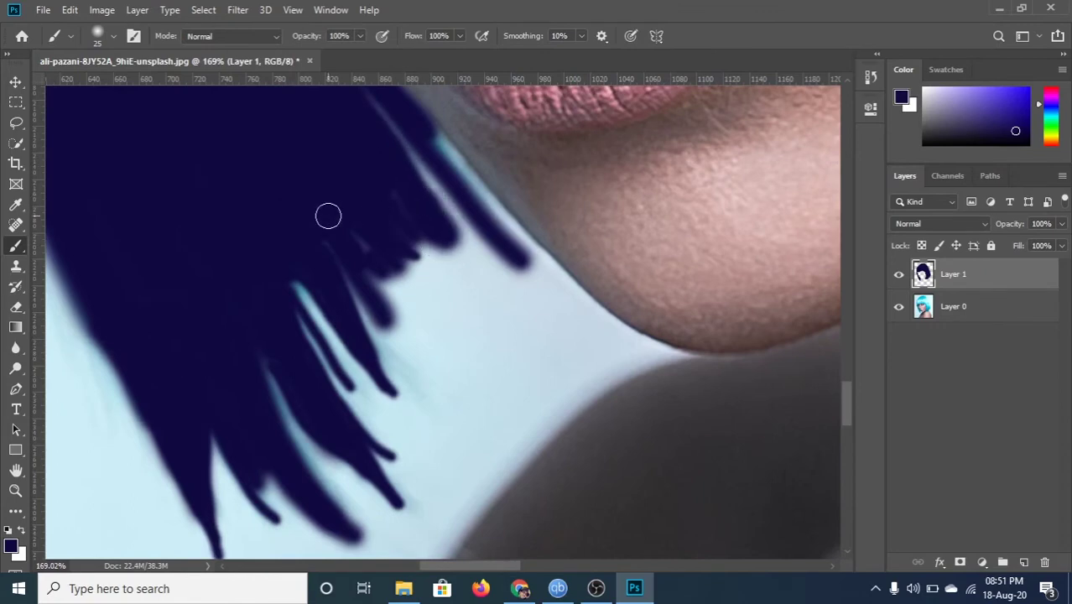
Shrink the brush to 14 px and paint a new thin navy hair strand
{"action": "left_click", "coordinate": [113, 36]}
{"action": "left_click_drag", "start_coordinate": [374, 338], "coordinate": [408, 389]}
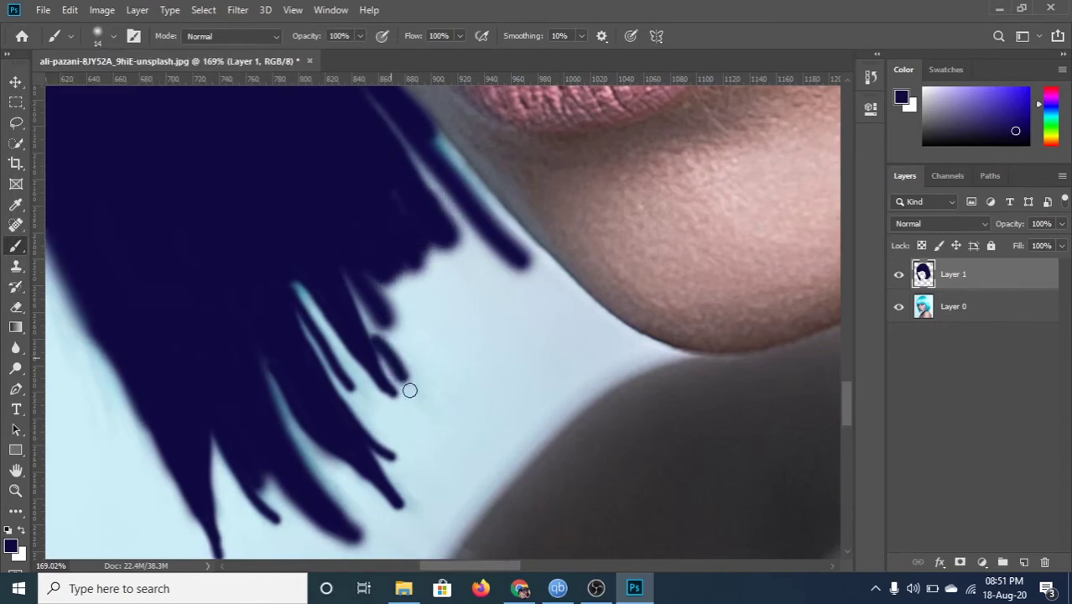
{"action": "scroll", "coordinate": [288, 333], "scroll_direction": "up", "scroll_amount": 2}
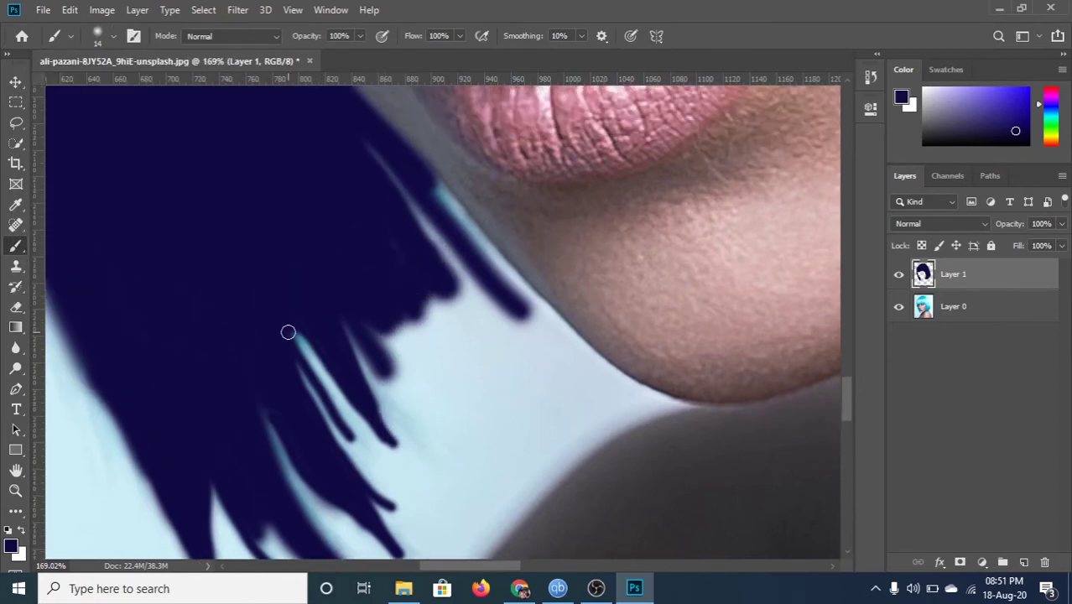
{"action": "scroll", "coordinate": [450, 353], "scroll_direction": "down", "scroll_amount": 5}
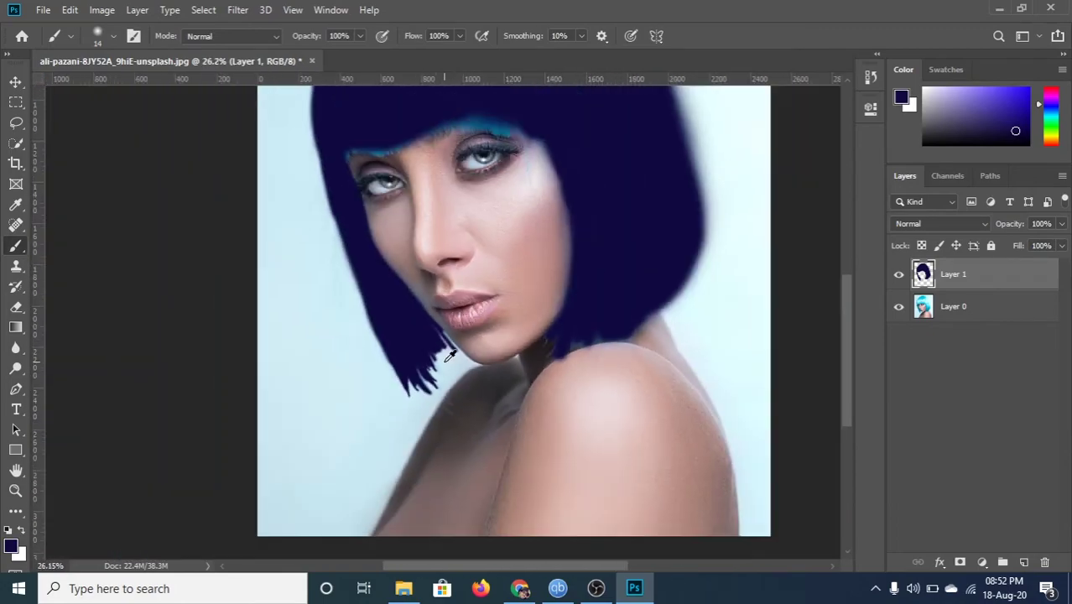
{"action": "scroll", "coordinate": [449, 353], "scroll_direction": "up", "scroll_amount": 3}
{"action": "scroll", "coordinate": [290, 217], "scroll_direction": "up", "scroll_amount": 3}
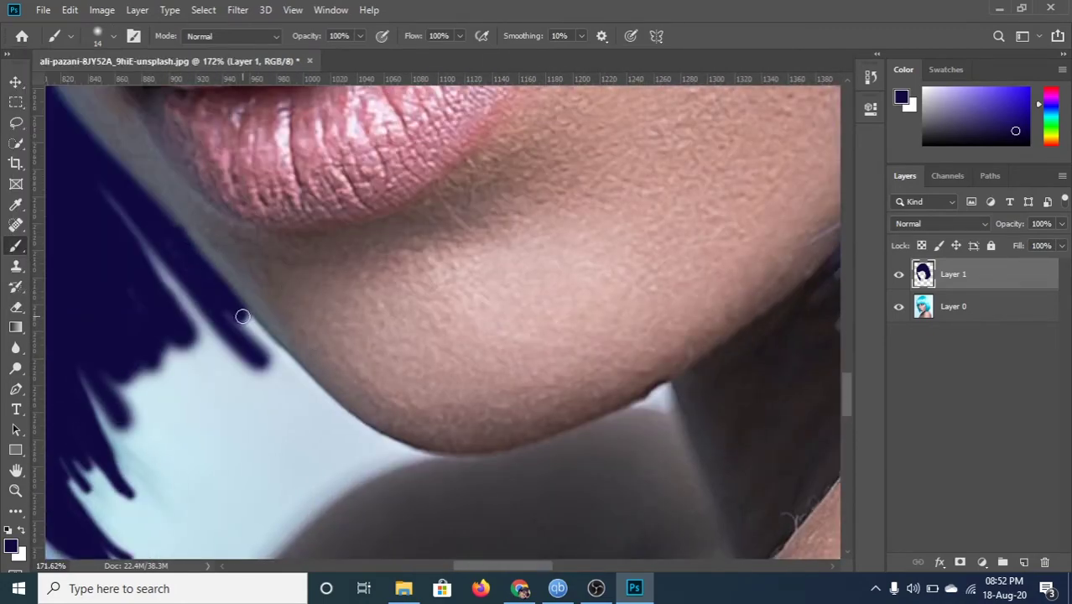
{"action": "scroll", "coordinate": [251, 325], "scroll_direction": "down", "scroll_amount": 2}
{"action": "scroll", "coordinate": [251, 325], "scroll_direction": "down", "scroll_amount": 2}
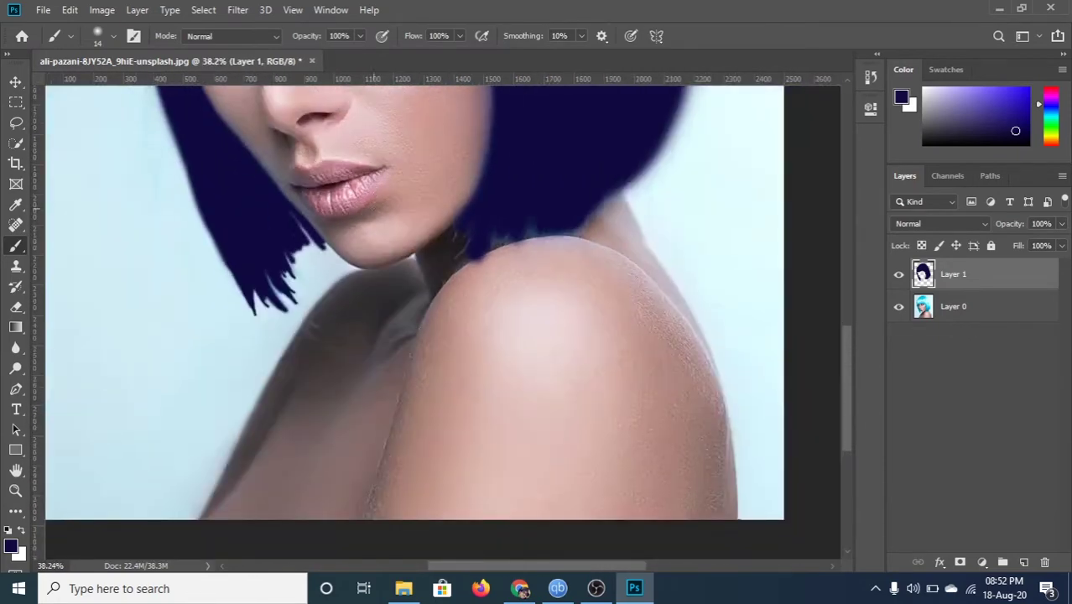
{"action": "scroll", "coordinate": [251, 324], "scroll_direction": "down", "scroll_amount": 1}
{"action": "scroll", "coordinate": [251, 325], "scroll_direction": "down", "scroll_amount": 1}
{"action": "scroll", "coordinate": [733, 402], "scroll_direction": "up", "scroll_amount": 2}
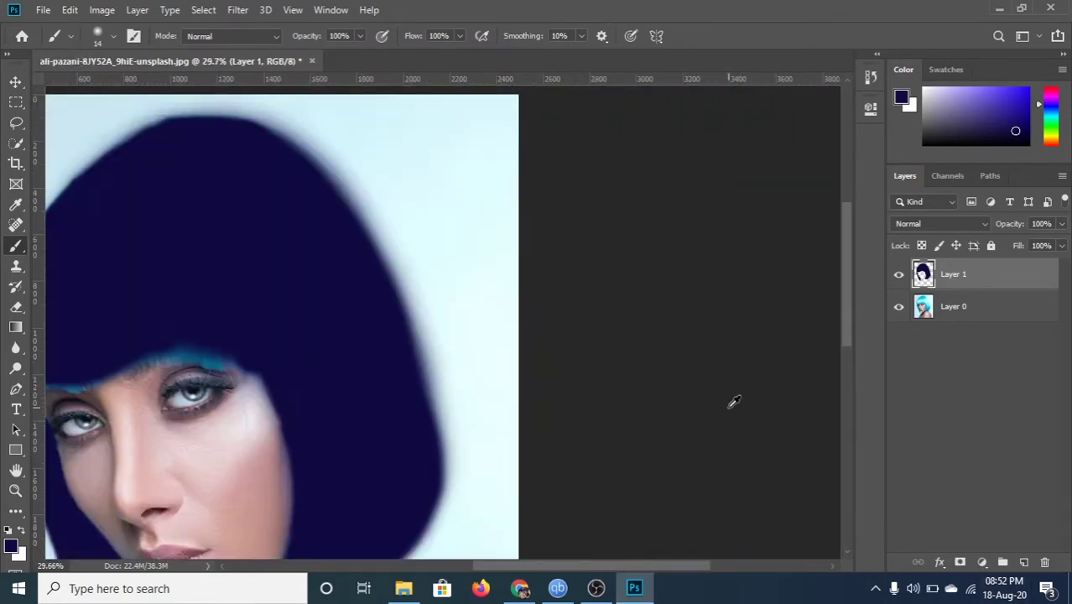
{"action": "left_click_drag", "start_coordinate": [359, 297], "coordinate": [641, 297]}
{"action": "left_click_drag", "start_coordinate": [799, 419], "coordinate": [673, 407]}
{"action": "scroll", "coordinate": [629, 344], "scroll_direction": "up", "scroll_amount": 1}
{"action": "scroll", "coordinate": [340, 338], "scroll_direction": "up", "scroll_amount": 1}
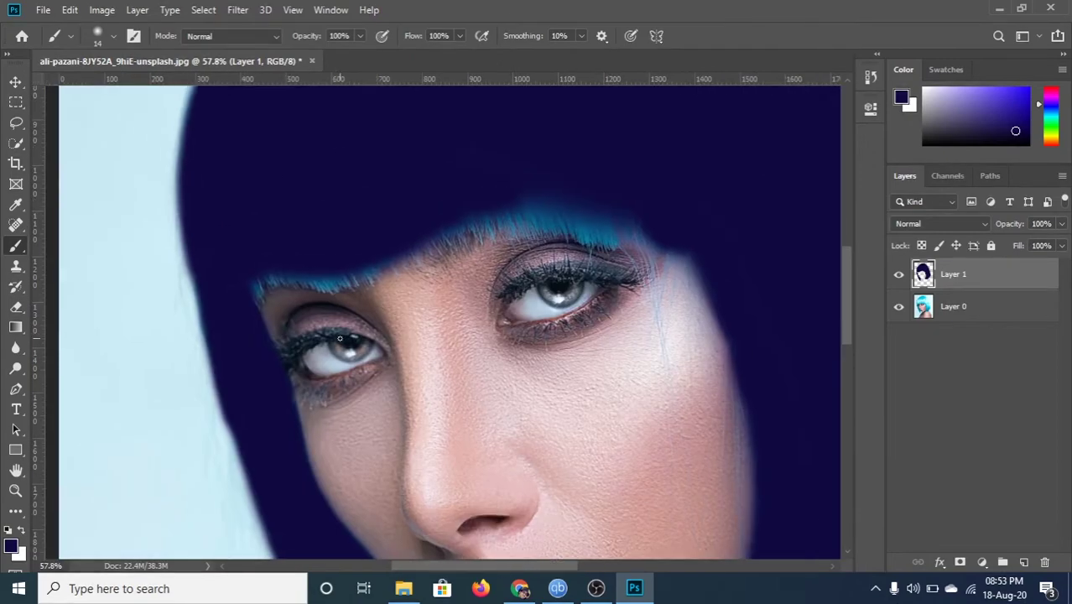
{"action": "scroll", "coordinate": [340, 338], "scroll_direction": "up", "scroll_amount": 1}
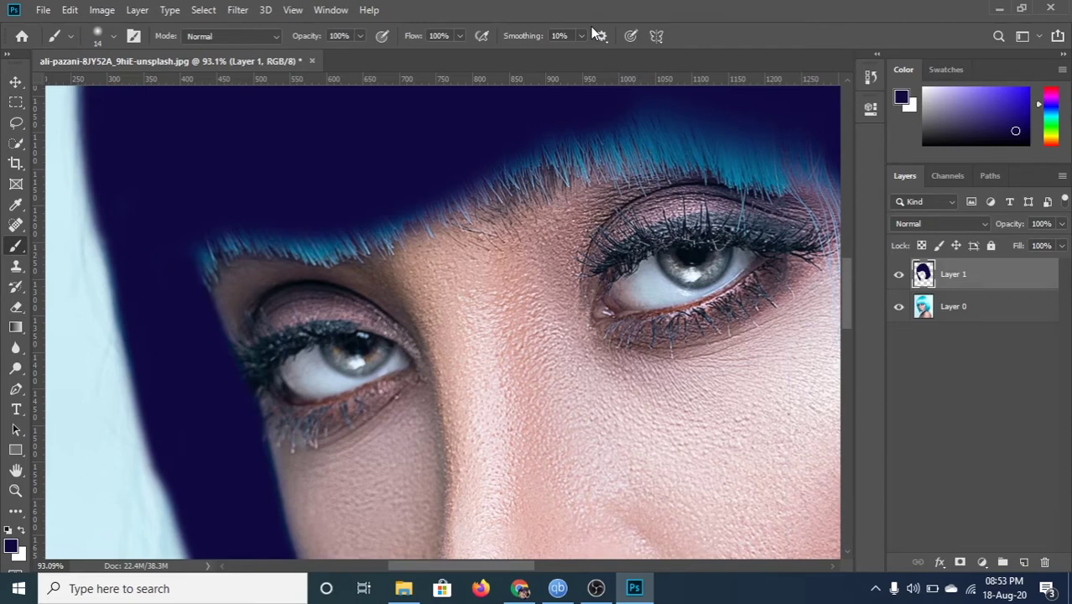
Step the brush size down from 36 px through 15 px to 7 px
{"action": "scroll", "coordinate": [231, 284], "scroll_direction": "up", "scroll_amount": 2}
{"action": "left_click", "coordinate": [98, 36]}
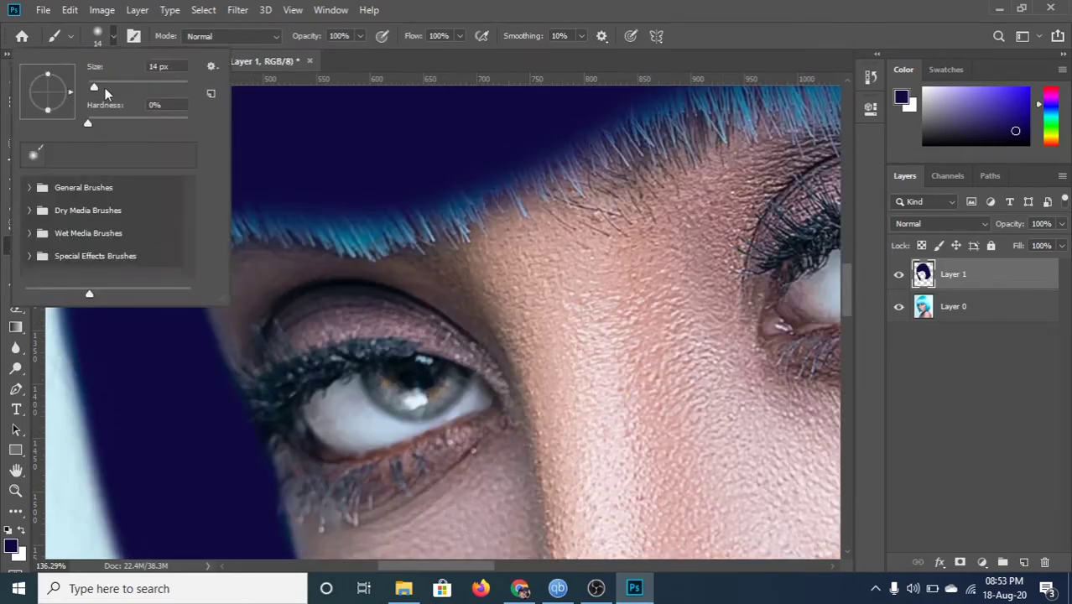
{"action": "key", "text": "Return"}
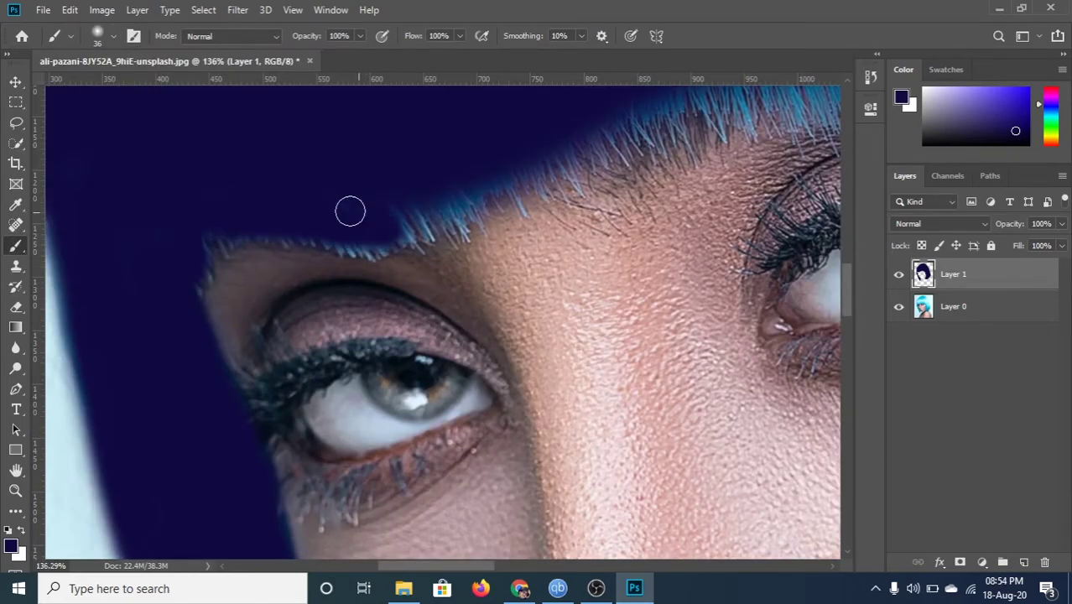
{"action": "left_click", "coordinate": [98, 36]}
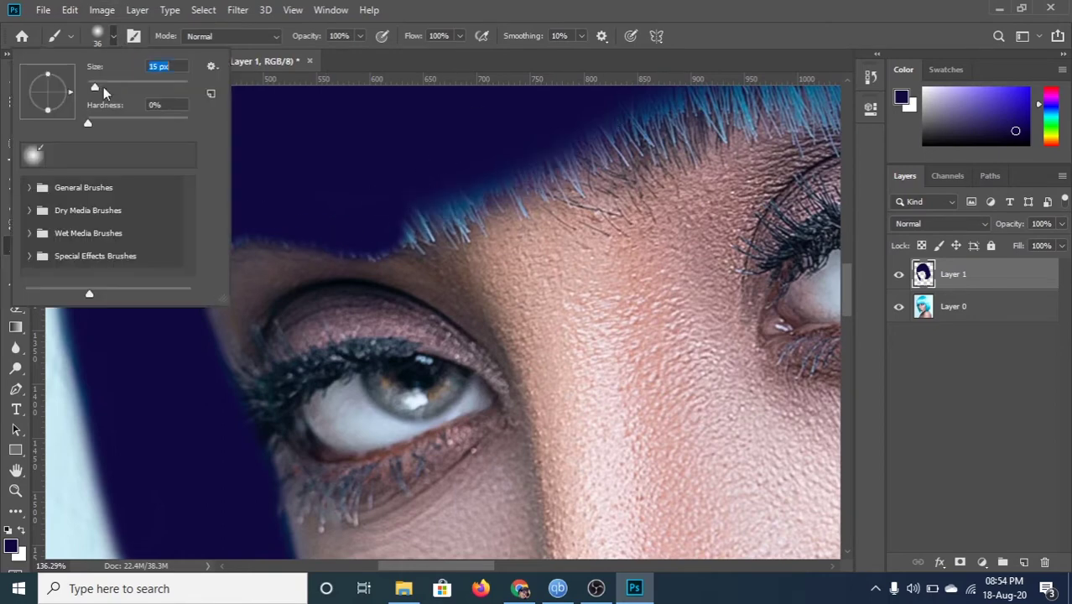
{"action": "left_click_drag", "start_coordinate": [114, 87], "coordinate": [103, 87]}
{"action": "key", "text": "Return"}
{"action": "scroll", "coordinate": [454, 199], "scroll_direction": "up", "scroll_amount": 3}
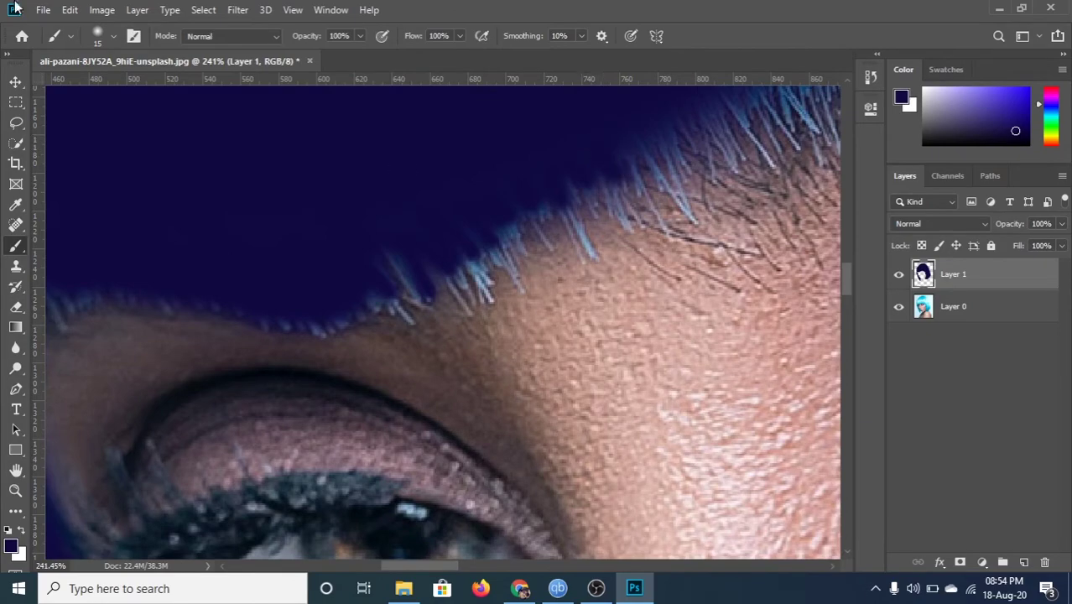
{"action": "left_click", "coordinate": [98, 36]}
{"action": "left_click_drag", "start_coordinate": [104, 87], "coordinate": [92, 86]}
{"action": "key", "text": "Return"}
{"action": "scroll", "coordinate": [469, 260], "scroll_direction": "up", "scroll_amount": 2}
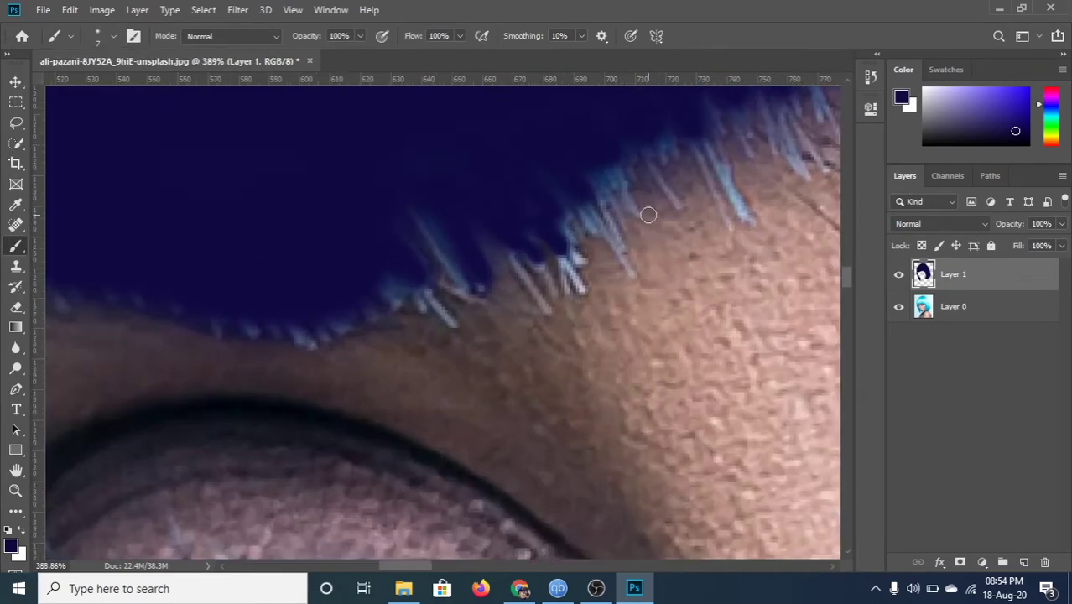
{"action": "scroll", "coordinate": [697, 126], "scroll_direction": "up", "scroll_amount": 1}
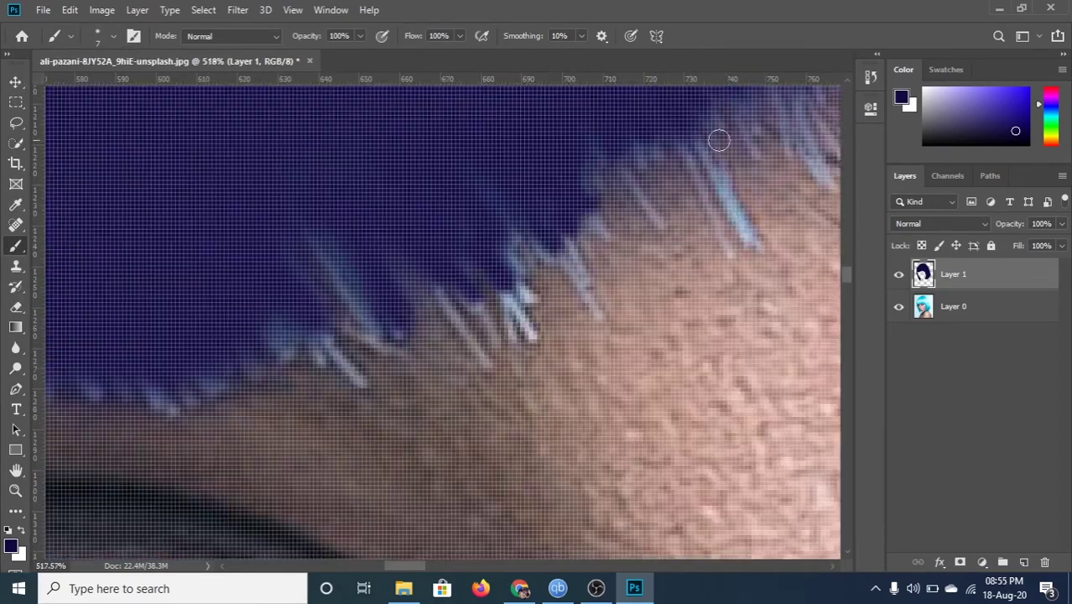
{"action": "left_click", "coordinate": [98, 36]}
{"action": "key", "text": "Return"}
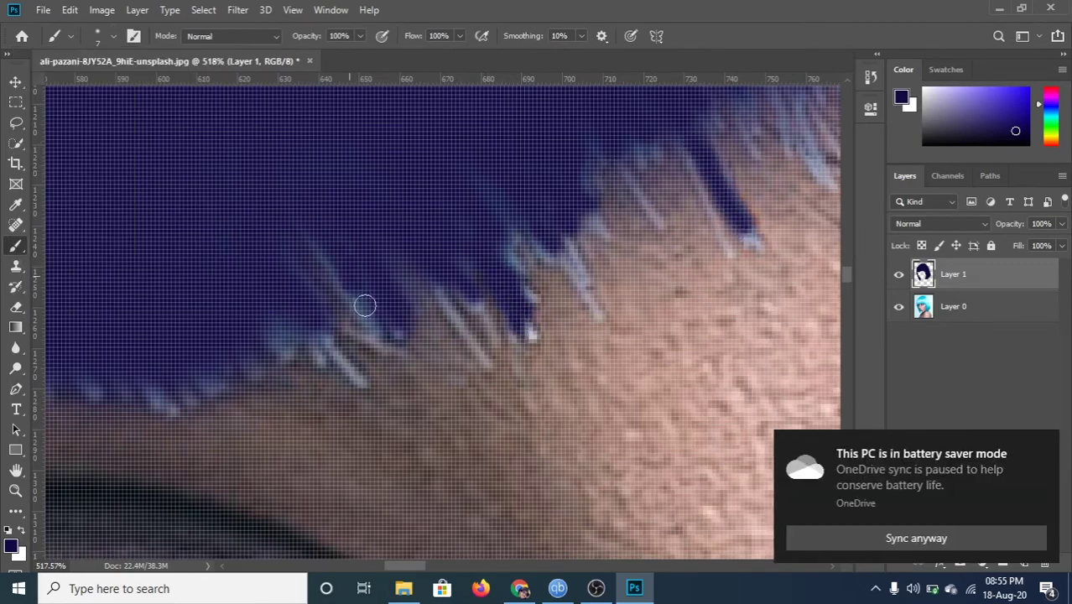
Paint navy over the hairline above the eye and the cyan strands to its right
{"action": "left_click_drag", "start_coordinate": [649, 238], "coordinate": [462, 235]}
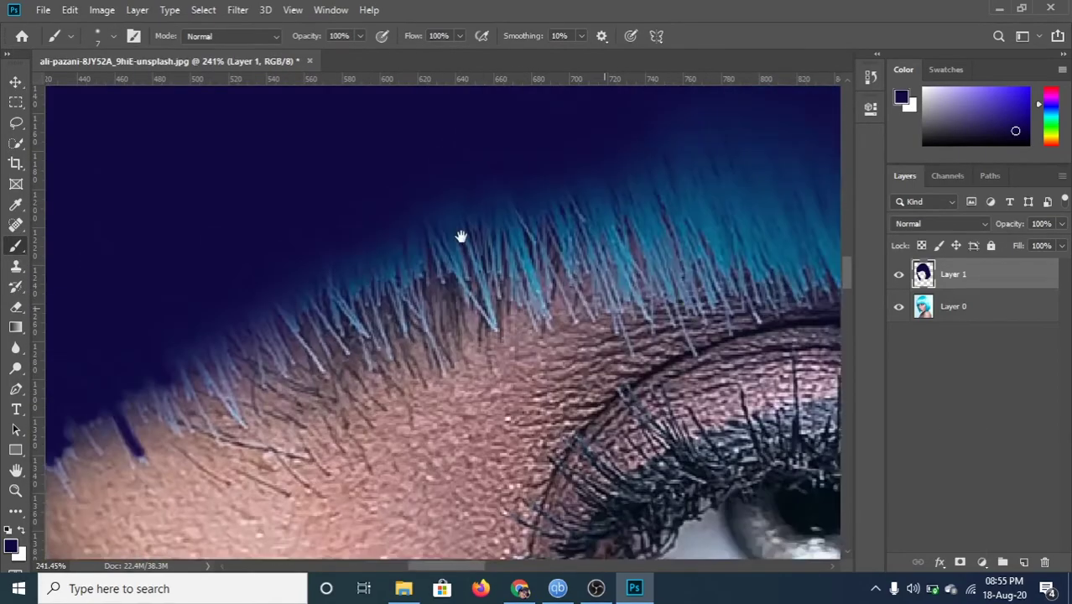
{"action": "left_click_drag", "start_coordinate": [287, 312], "coordinate": [503, 299]}
{"action": "left_click_drag", "start_coordinate": [421, 280], "coordinate": [585, 242]}
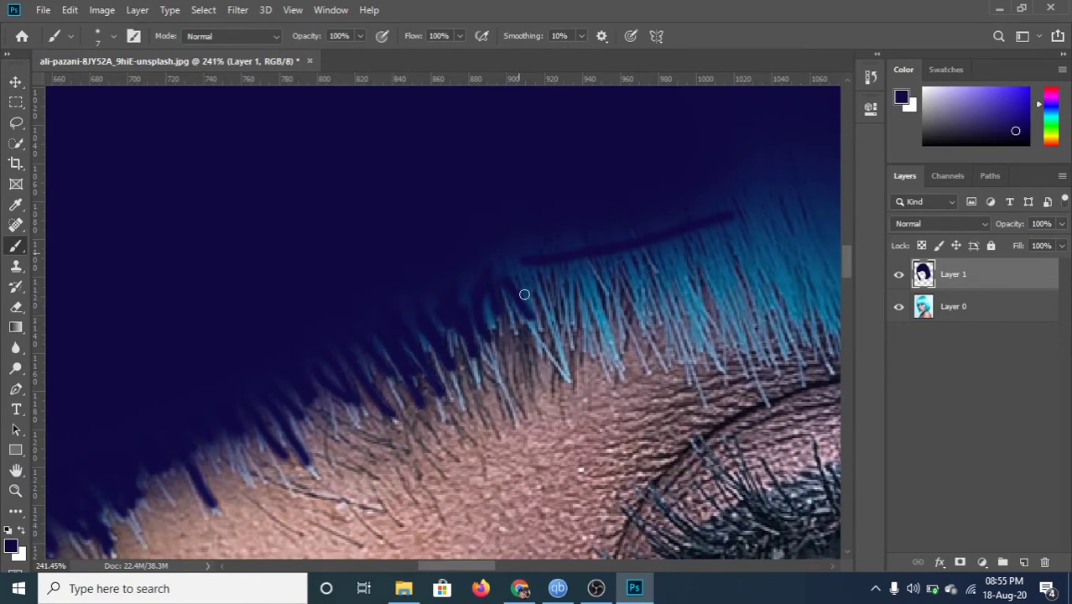
{"action": "left_click_drag", "start_coordinate": [525, 294], "coordinate": [567, 363]}
{"action": "left_click_drag", "start_coordinate": [625, 369], "coordinate": [584, 307]}
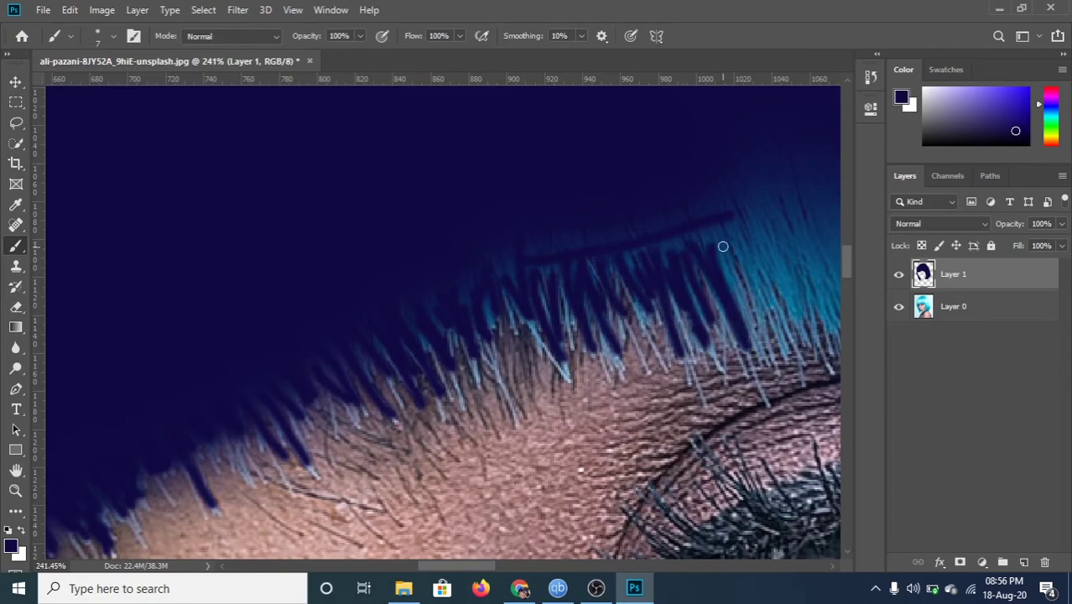
{"action": "left_click_drag", "start_coordinate": [724, 246], "coordinate": [809, 311]}
Cover the remaining cyan fringe right of the eyelid and darken the strand tips in navy
{"action": "mouse_move", "coordinate": [637, 269]}
{"action": "left_mouse_down"}
{"action": "mouse_move", "coordinate": [69, 227]}
{"action": "mouse_move", "coordinate": [215, 322]}
{"action": "left_mouse_up"}
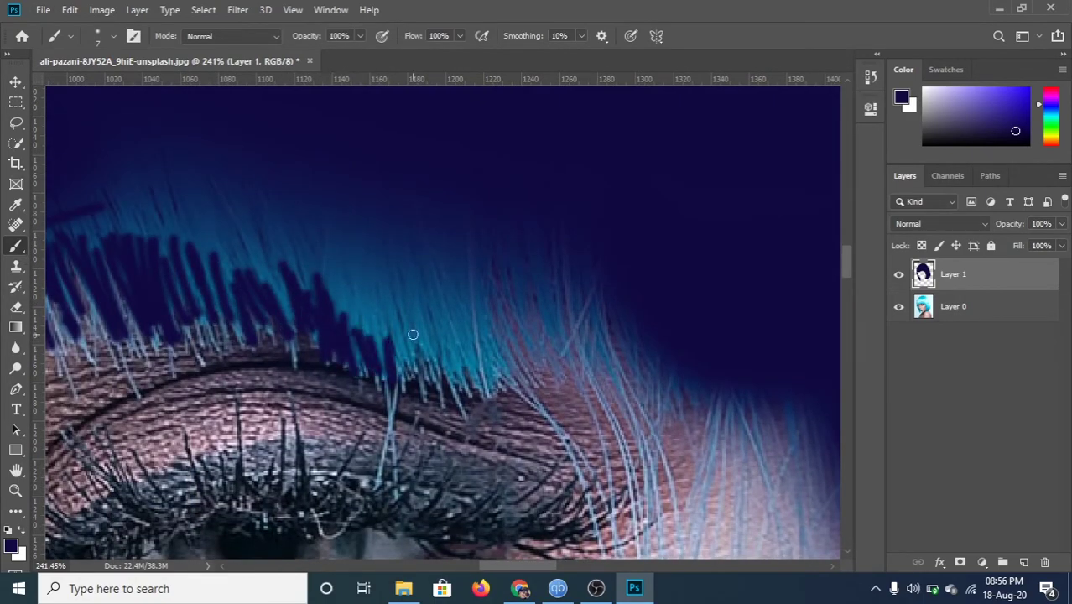
{"action": "mouse_move", "coordinate": [505, 317]}
{"action": "left_mouse_down"}
{"action": "mouse_move", "coordinate": [567, 317]}
{"action": "mouse_move", "coordinate": [610, 376]}
{"action": "left_mouse_up"}
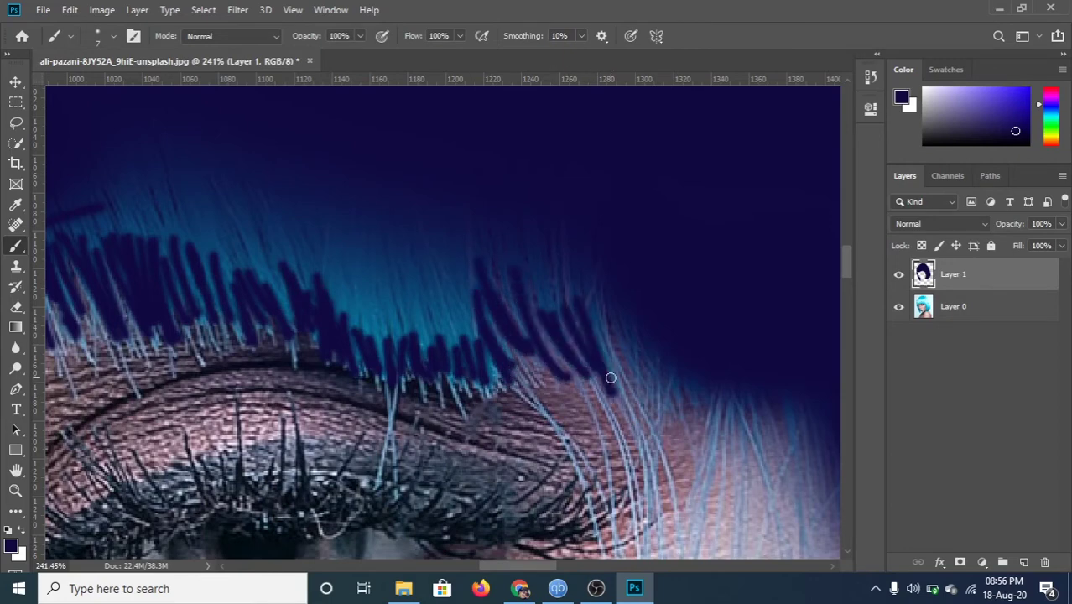
{"action": "scroll", "coordinate": [600, 318], "scroll_direction": "down", "scroll_amount": 1}
{"action": "mouse_move", "coordinate": [386, 269]}
{"action": "left_mouse_down"}
{"action": "mouse_move", "coordinate": [455, 283]}
{"action": "mouse_move", "coordinate": [531, 254]}
{"action": "mouse_move", "coordinate": [665, 287]}
{"action": "mouse_move", "coordinate": [730, 352]}
{"action": "left_mouse_up"}
{"action": "left_click_drag", "start_coordinate": [382, 198], "coordinate": [355, 255]}
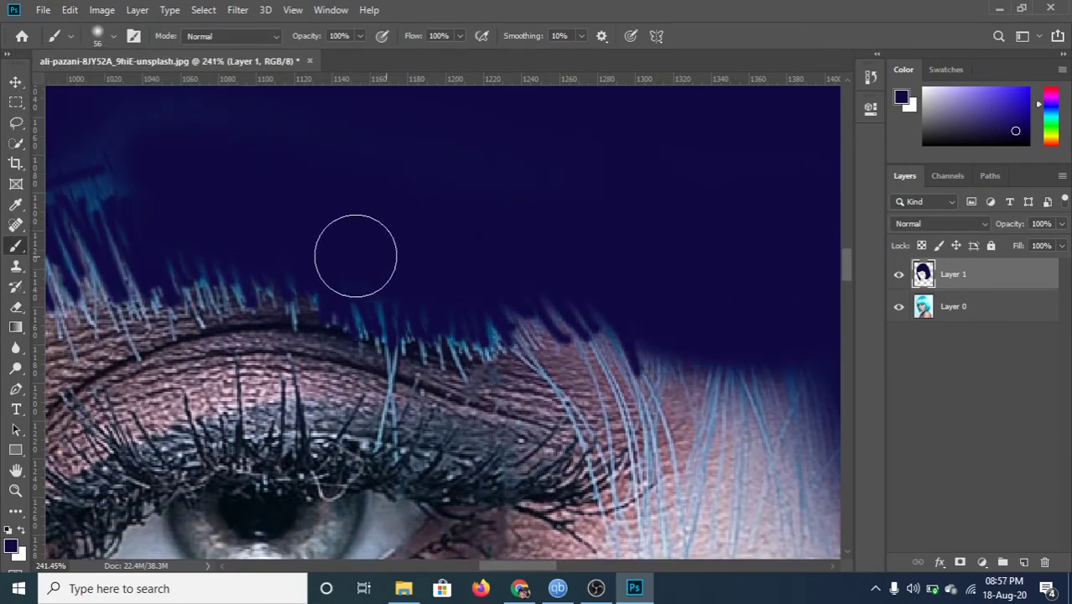
{"action": "mouse_move", "coordinate": [489, 141]}
{"action": "left_mouse_down"}
{"action": "mouse_move", "coordinate": [575, 210]}
{"action": "mouse_move", "coordinate": [738, 215]}
{"action": "left_mouse_up"}
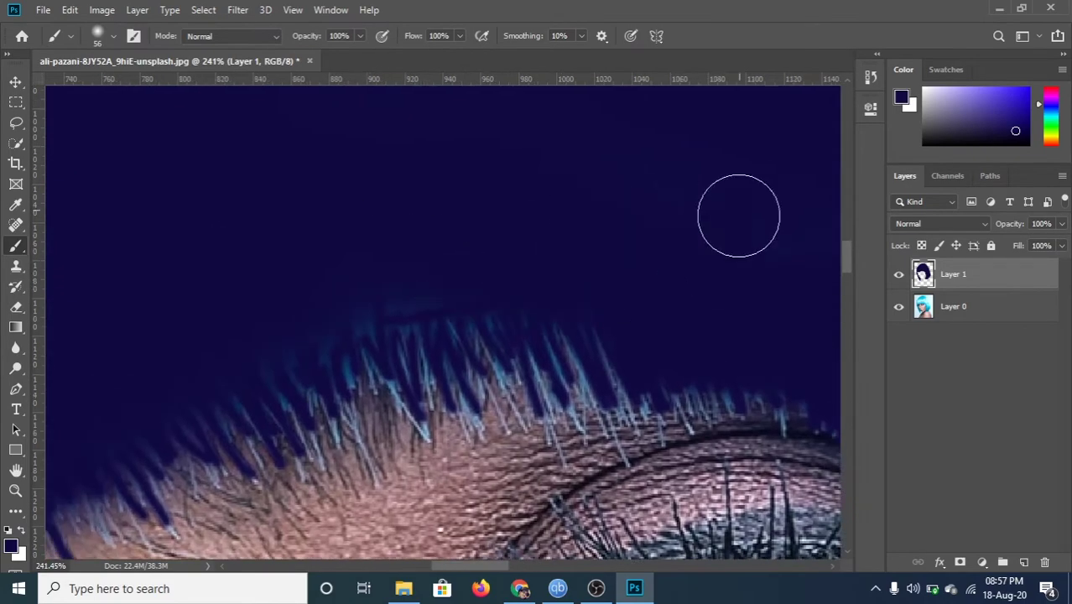
{"action": "scroll", "coordinate": [360, 302], "scroll_direction": "down", "scroll_amount": 2}
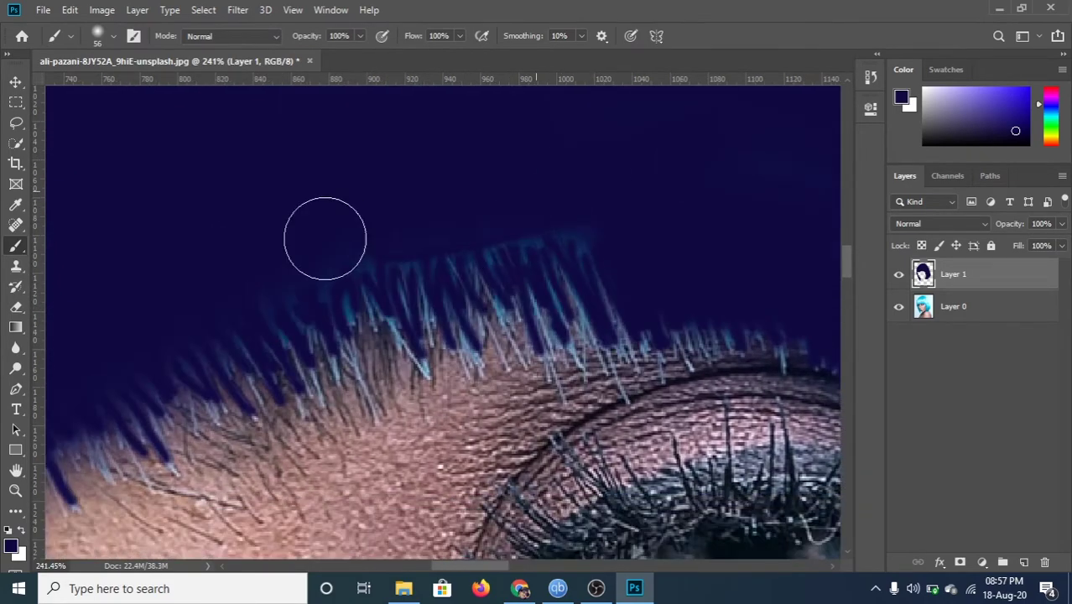
{"action": "scroll", "coordinate": [322, 269], "scroll_direction": "left", "scroll_amount": 5}
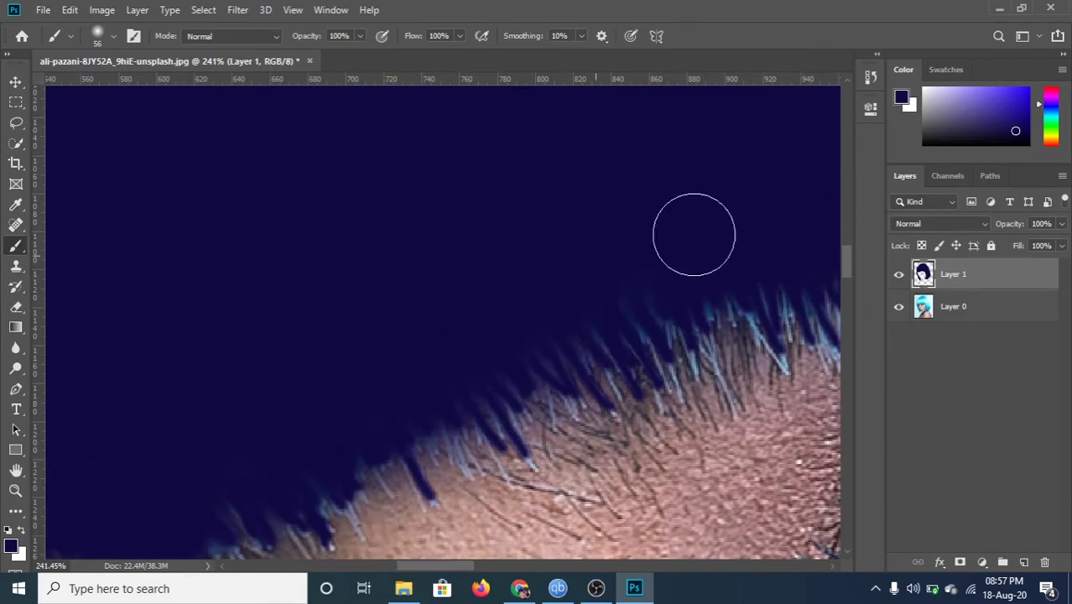
{"action": "scroll", "coordinate": [401, 348], "scroll_direction": "down", "scroll_amount": 1}
{"action": "scroll", "coordinate": [321, 355], "scroll_direction": "left", "scroll_amount": 6}
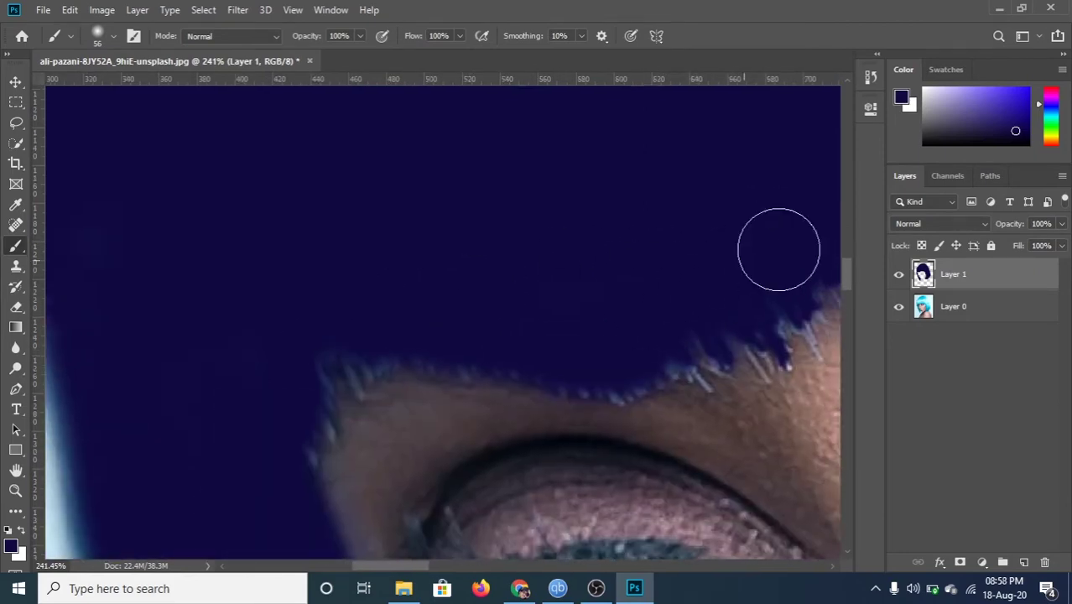
{"action": "scroll", "coordinate": [279, 307], "scroll_direction": "down", "scroll_amount": 4}
{"action": "scroll", "coordinate": [567, 239], "scroll_direction": "down", "scroll_amount": 3}
{"action": "scroll", "coordinate": [623, 359], "scroll_direction": "down", "scroll_amount": 2}
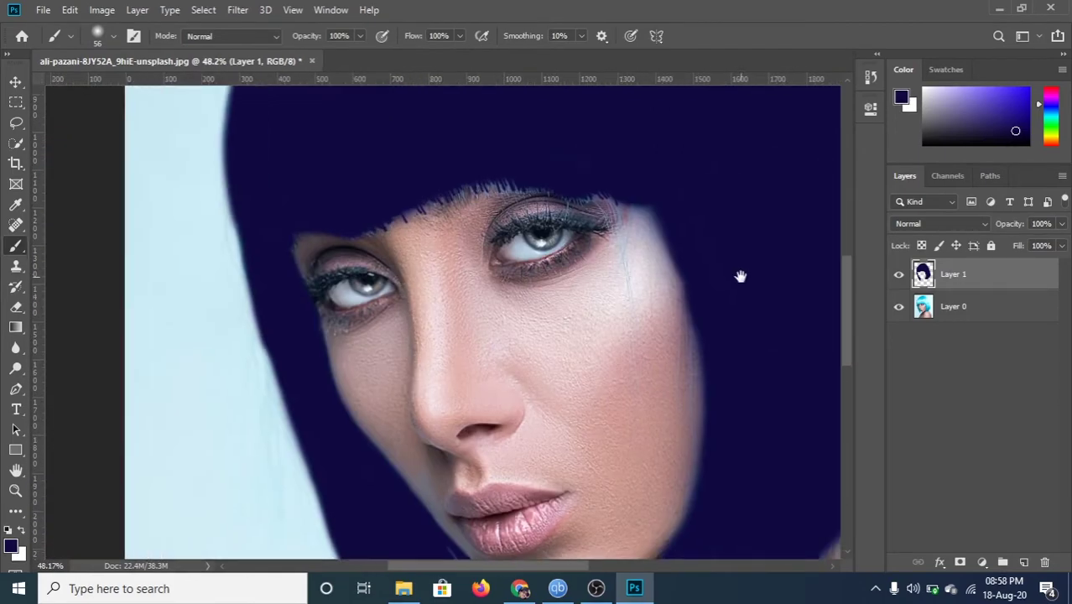
Try to set the eraser size to 0, then dismiss the brush size error
{"action": "left_click", "coordinate": [112, 36]}
{"action": "left_click_drag", "start_coordinate": [118, 87], "coordinate": [87, 88]}
{"action": "type", "text": "0"}
{"action": "key", "text": "Return"}
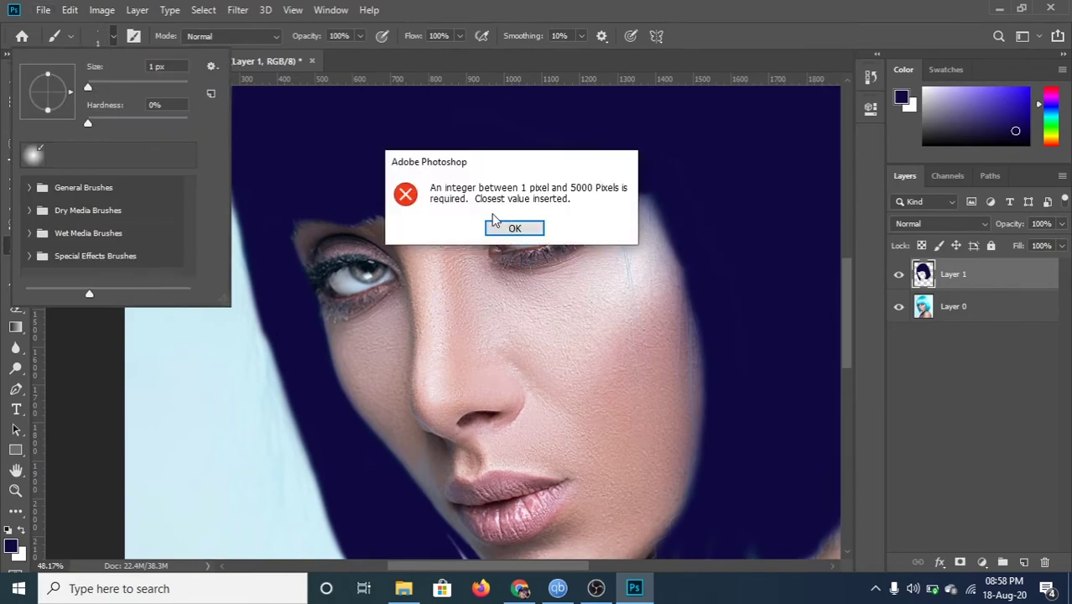
{"action": "left_click", "coordinate": [511, 227]}
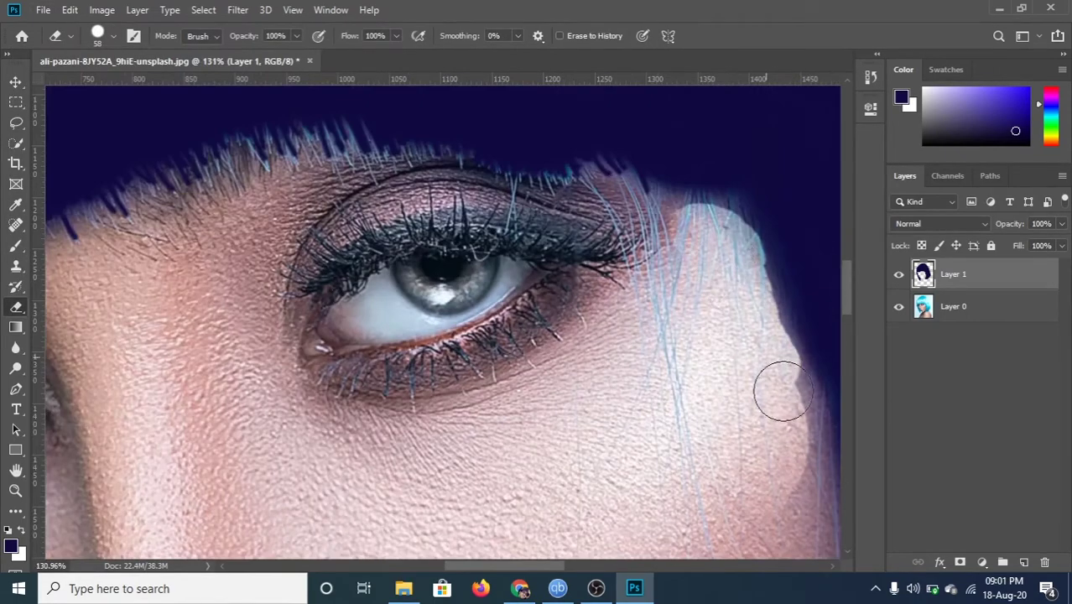
Erase the navy spill and bluish fringe along the cheek edge of the hair layer
{"action": "left_click_drag", "start_coordinate": [783, 391], "coordinate": [726, 295]}
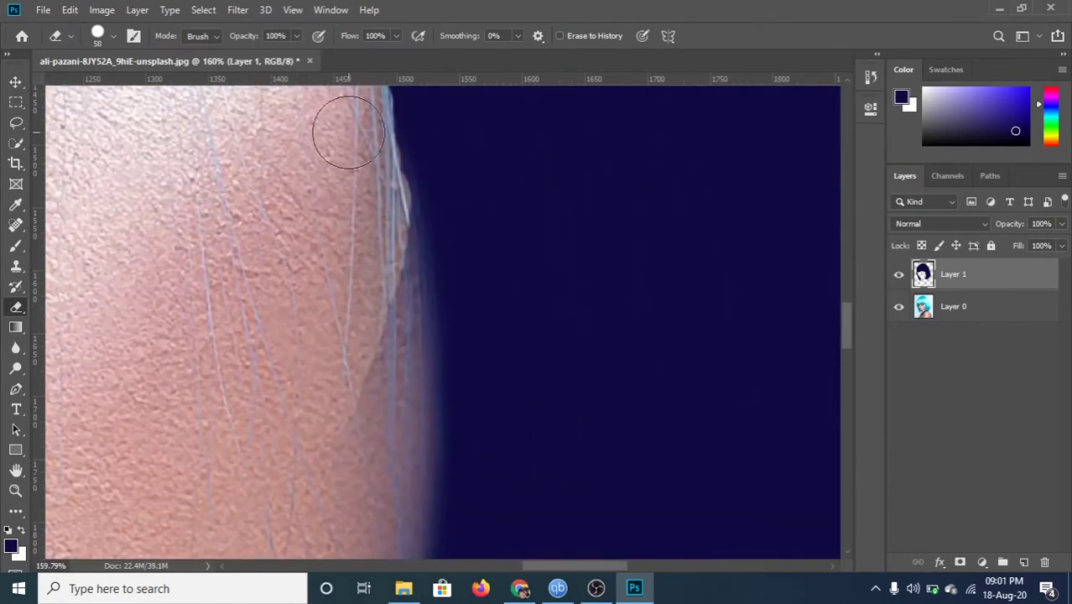
{"action": "scroll", "coordinate": [333, 387], "scroll_direction": "up", "scroll_amount": 1}
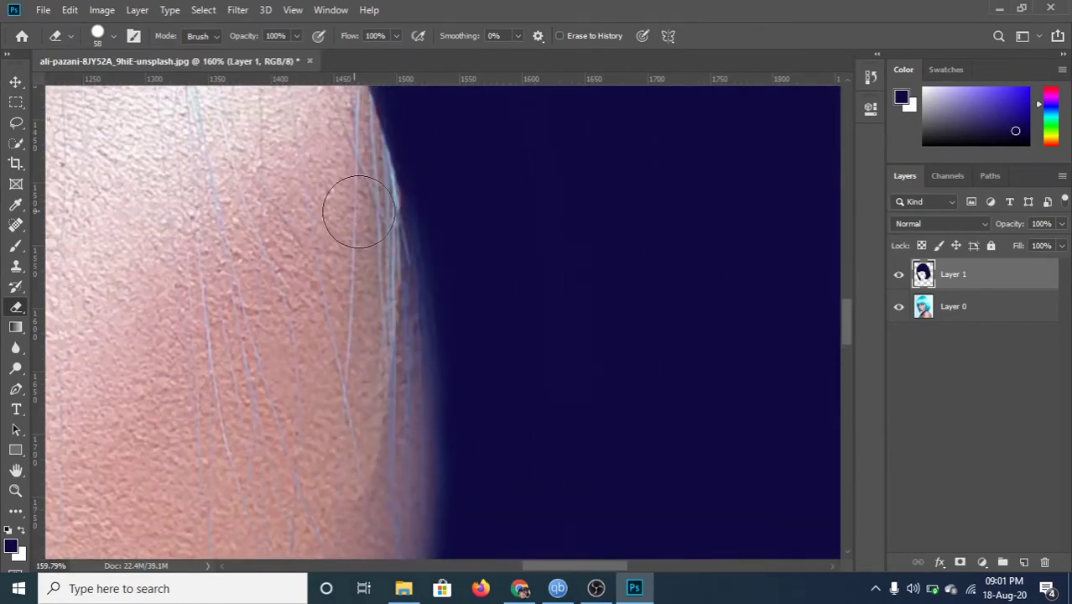
{"action": "left_click_drag", "start_coordinate": [358, 212], "coordinate": [355, 283]}
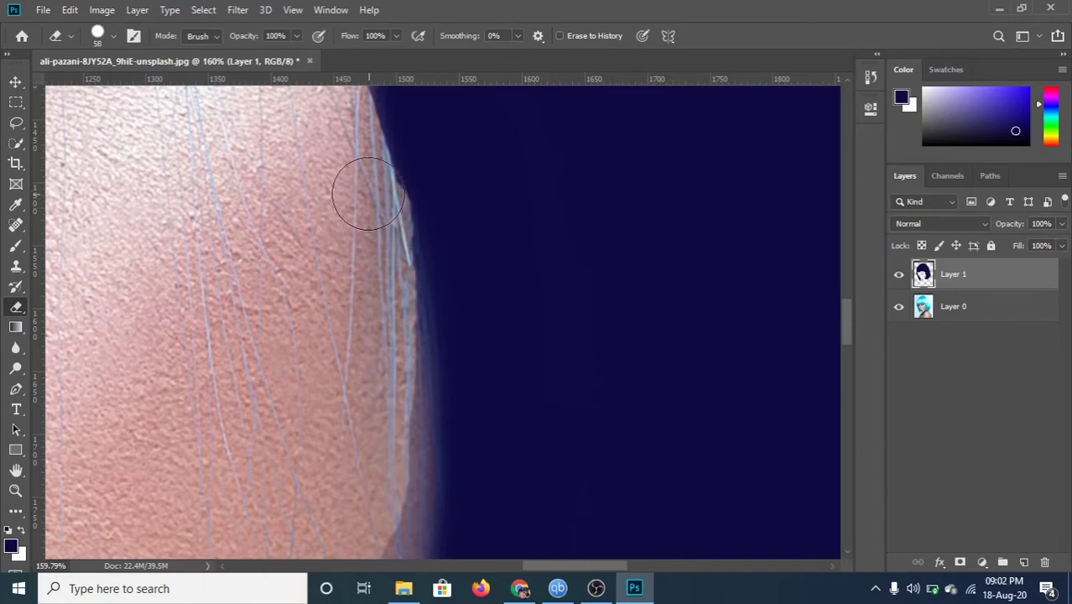
{"action": "scroll", "coordinate": [377, 394], "scroll_direction": "down", "scroll_amount": 1}
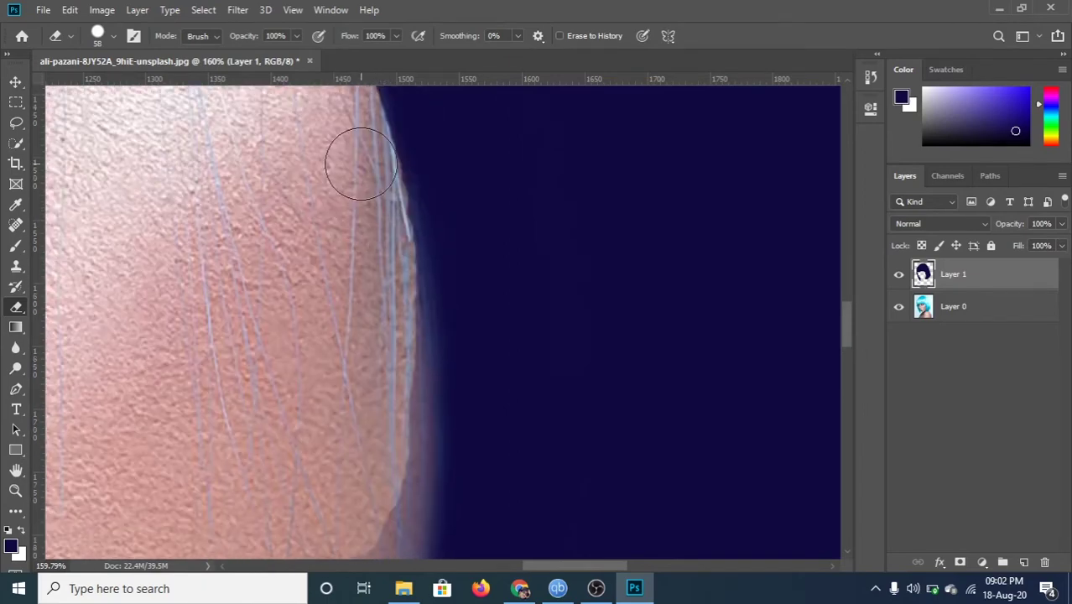
{"action": "scroll", "coordinate": [367, 516], "scroll_direction": "down", "scroll_amount": 1}
{"action": "scroll", "coordinate": [361, 436], "scroll_direction": "down", "scroll_amount": 1}
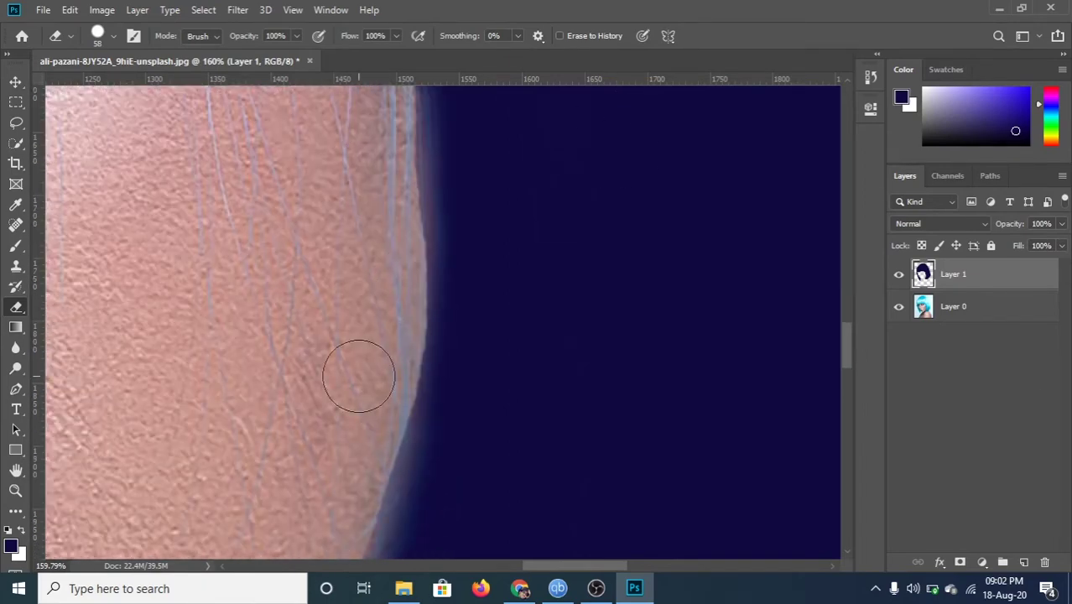
{"action": "scroll", "coordinate": [359, 373], "scroll_direction": "down", "scroll_amount": 1}
{"action": "scroll", "coordinate": [312, 251], "scroll_direction": "down", "scroll_amount": 2}
{"action": "scroll", "coordinate": [376, 239], "scroll_direction": "up", "scroll_amount": 2}
{"action": "scroll", "coordinate": [376, 249], "scroll_direction": "down", "scroll_amount": 3}
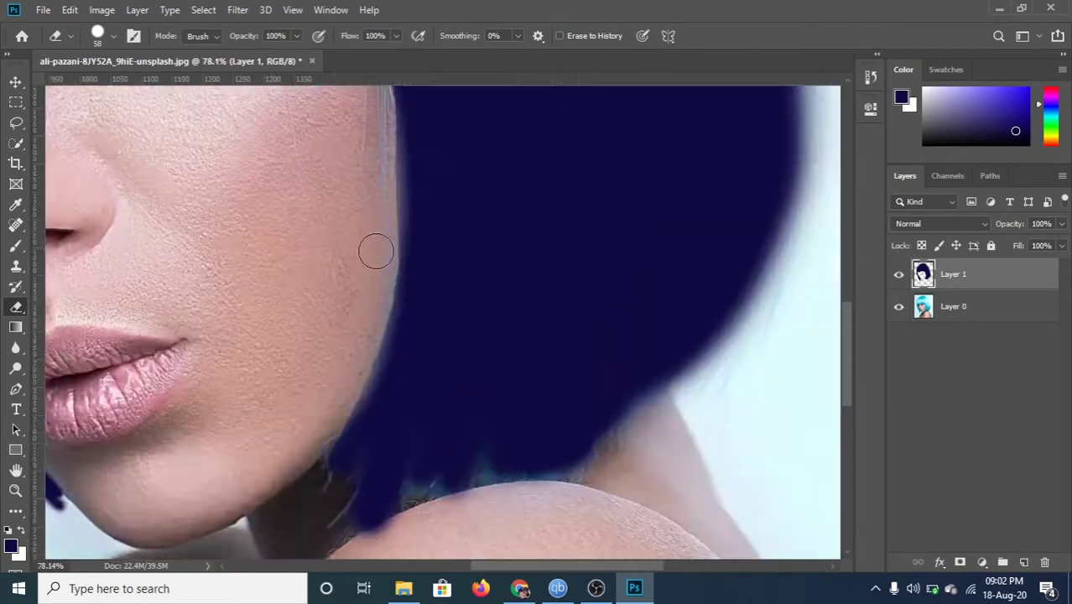
{"action": "scroll", "coordinate": [362, 249], "scroll_direction": "up", "scroll_amount": 3}
{"action": "scroll", "coordinate": [362, 248], "scroll_direction": "down", "scroll_amount": 1}
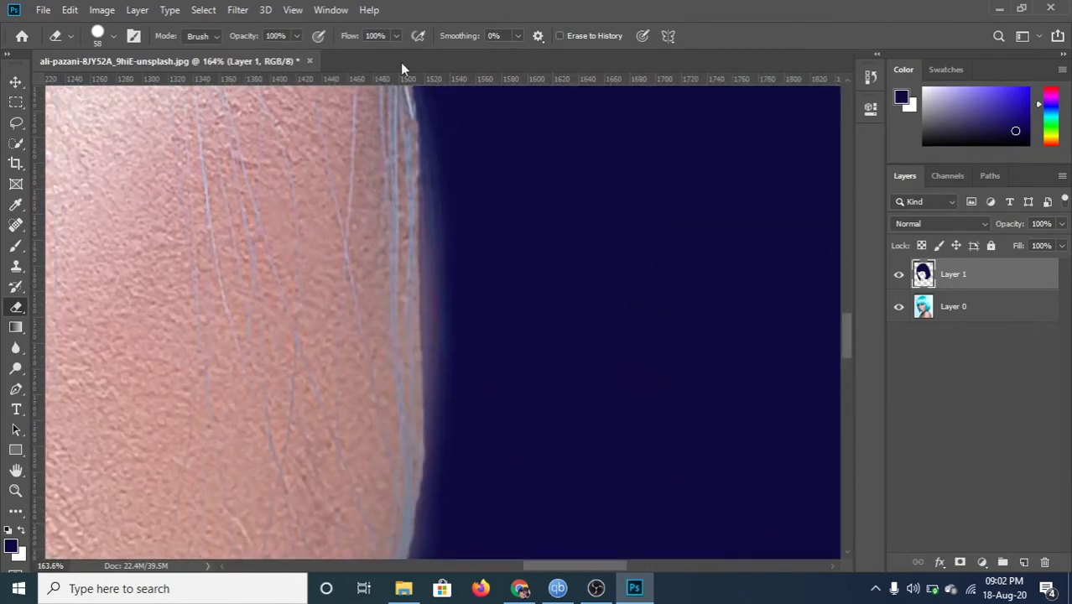
{"action": "scroll", "coordinate": [295, 198], "scroll_direction": "down", "scroll_amount": 1}
{"action": "left_click_drag", "start_coordinate": [381, 159], "coordinate": [387, 384]}
{"action": "left_click_drag", "start_coordinate": [380, 434], "coordinate": [433, 331]}
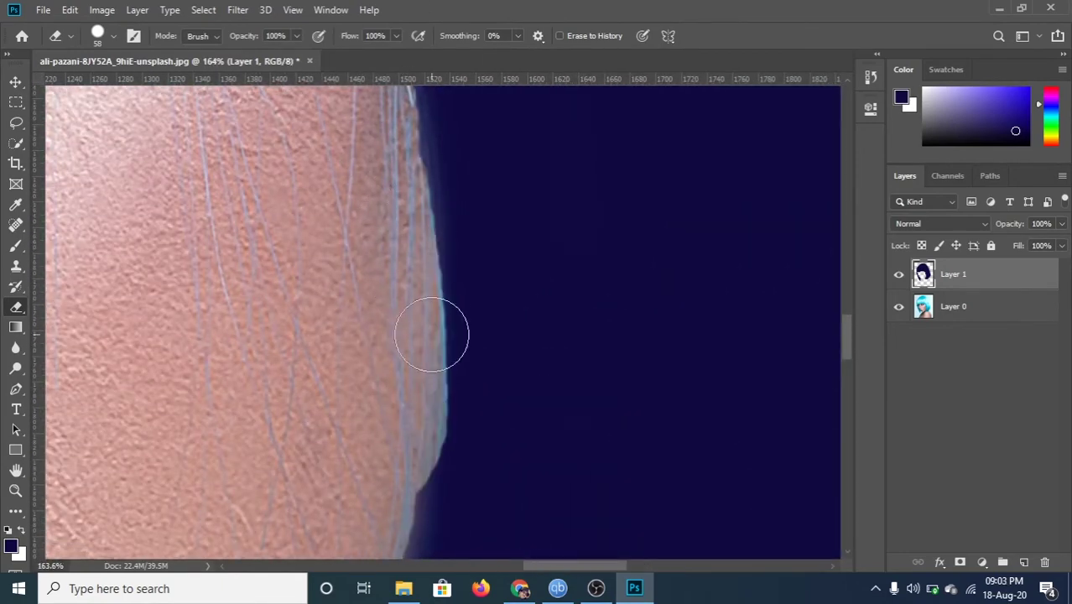
Erase the blue fringe along the shoulder edge
{"action": "scroll", "coordinate": [382, 135], "scroll_direction": "down", "scroll_amount": 1}
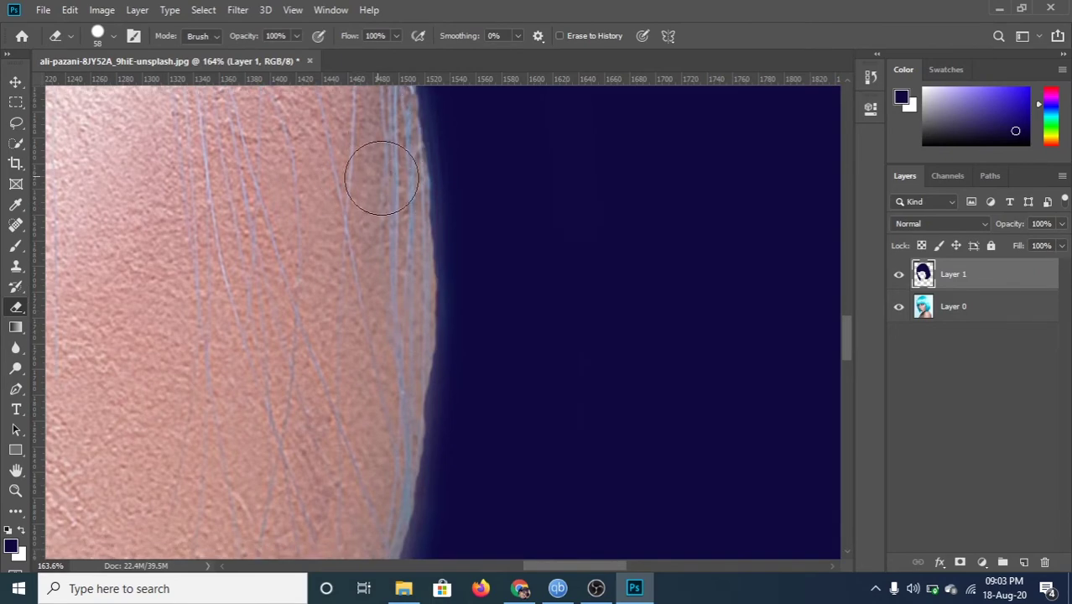
{"action": "scroll", "coordinate": [395, 294], "scroll_direction": "down", "scroll_amount": 1}
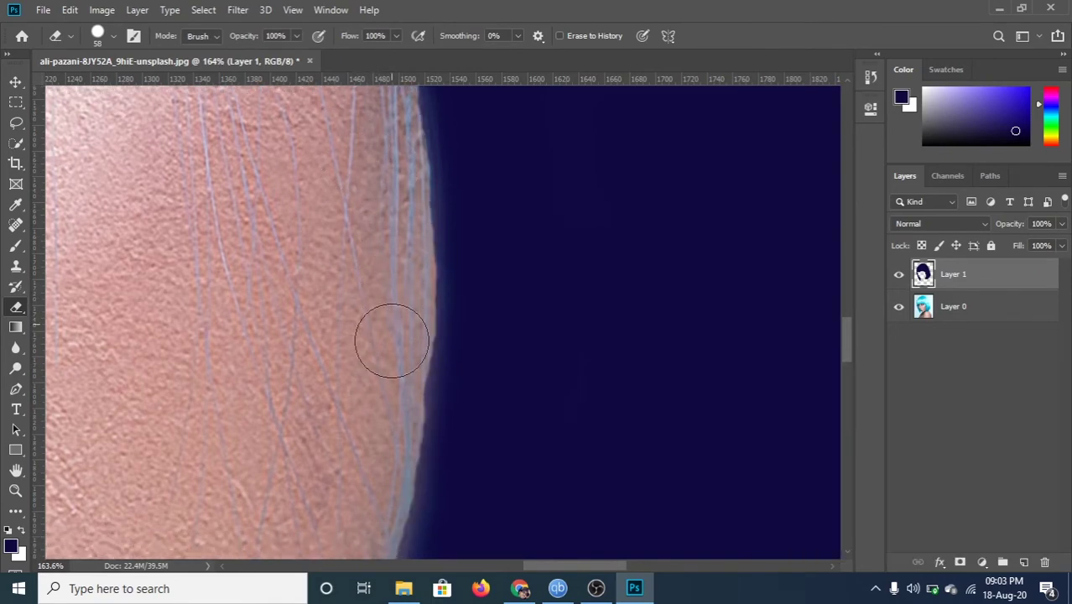
{"action": "scroll", "coordinate": [386, 252], "scroll_direction": "down", "scroll_amount": 2}
{"action": "scroll", "coordinate": [428, 185], "scroll_direction": "up", "scroll_amount": 2}
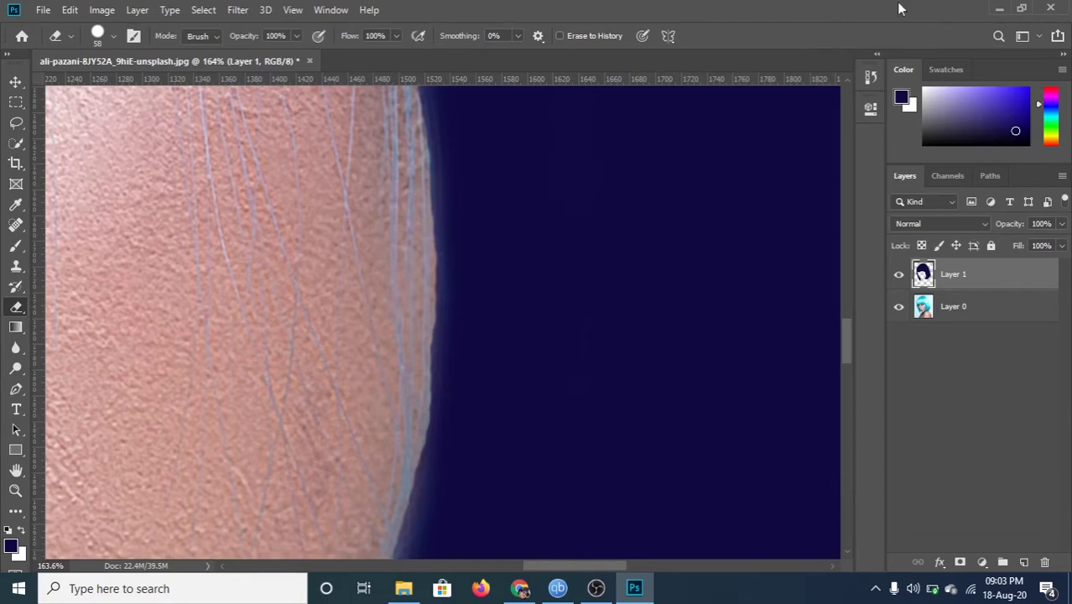
{"action": "scroll", "coordinate": [478, 277], "scroll_direction": "down", "scroll_amount": 1}
{"action": "scroll", "coordinate": [385, 293], "scroll_direction": "down", "scroll_amount": 5}
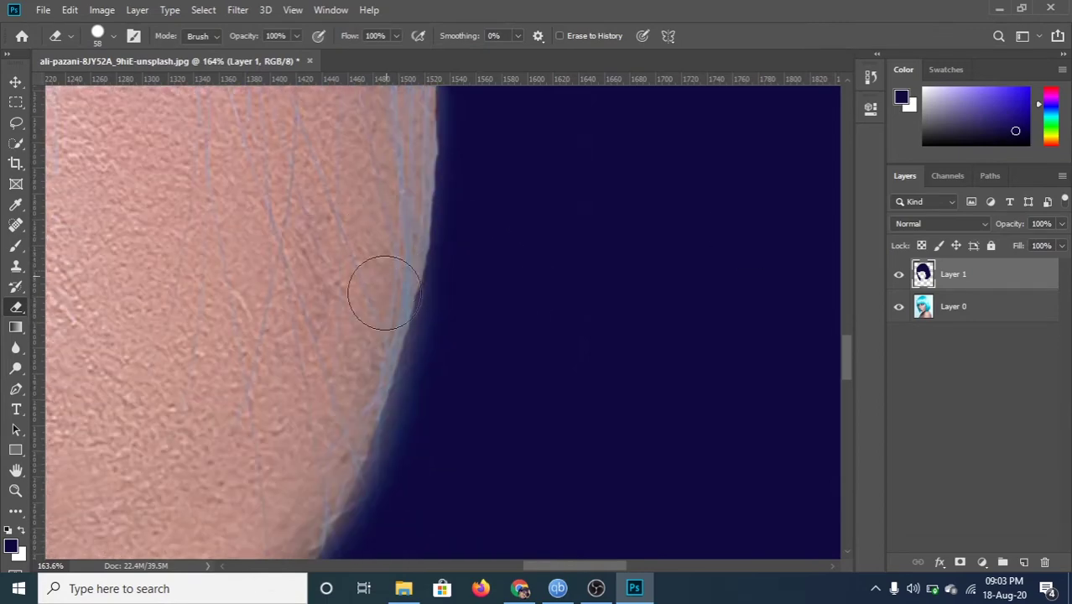
{"action": "scroll", "coordinate": [361, 277], "scroll_direction": "up", "scroll_amount": 5}
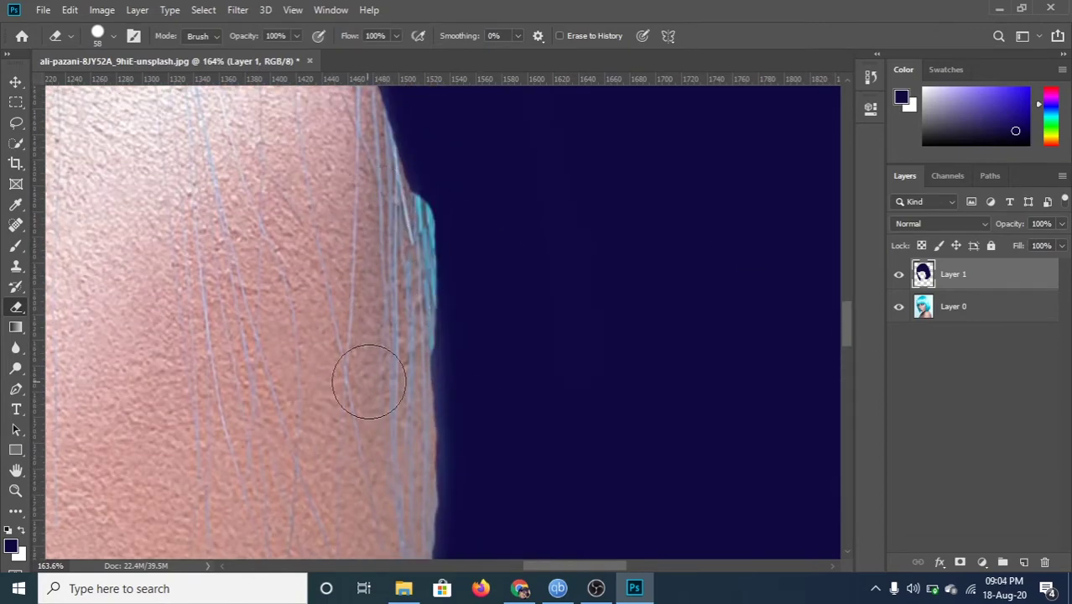
{"action": "scroll", "coordinate": [420, 378], "scroll_direction": "down", "scroll_amount": 3}
{"action": "scroll", "coordinate": [337, 191], "scroll_direction": "down", "scroll_amount": 3}
{"action": "scroll", "coordinate": [539, 244], "scroll_direction": "down", "scroll_amount": 1}
{"action": "scroll", "coordinate": [504, 344], "scroll_direction": "down", "scroll_amount": 2}
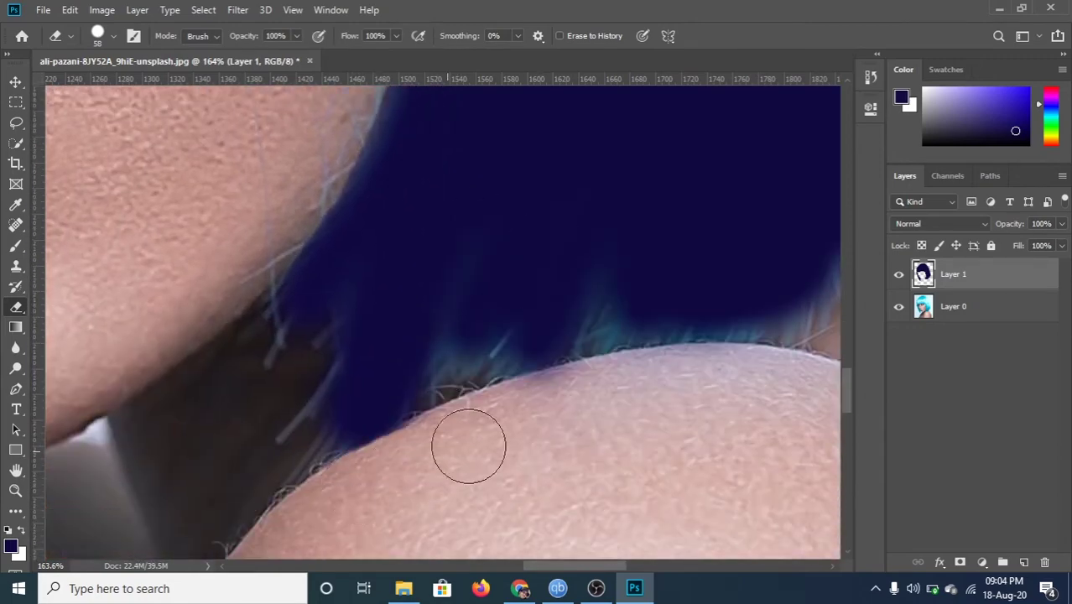
{"action": "left_click_drag", "start_coordinate": [468, 446], "coordinate": [736, 385]}
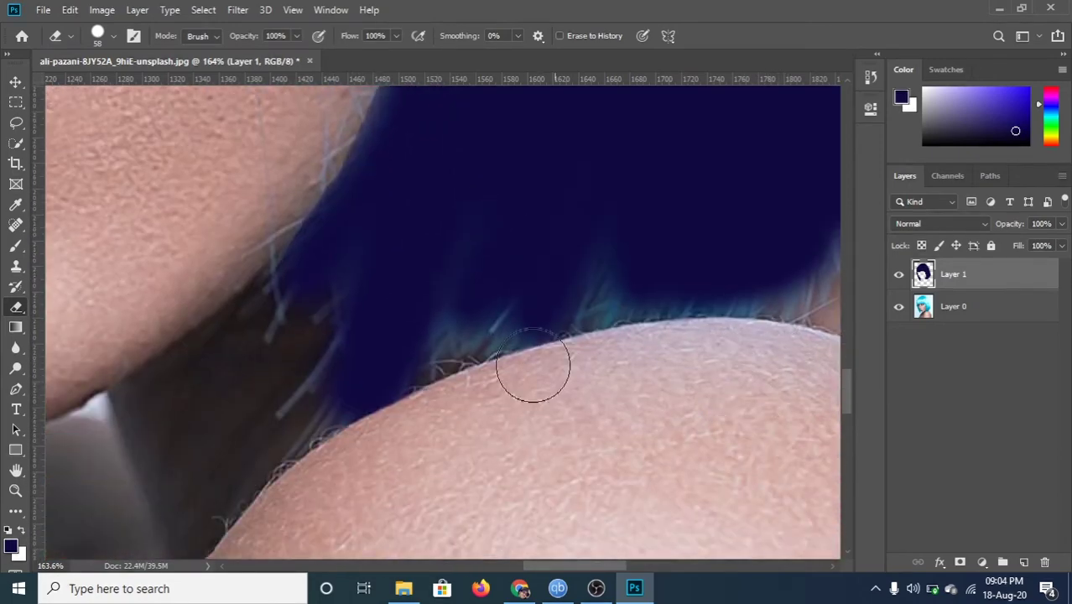
Paint navy over the teal shoulder strands with a 44 px Brush
{"action": "right_click", "coordinate": [328, 239]}
{"action": "key", "text": "Escape"}
{"action": "key", "text": "b"}
{"action": "right_click", "coordinate": [101, 181]}
{"action": "type", "text": "44"}
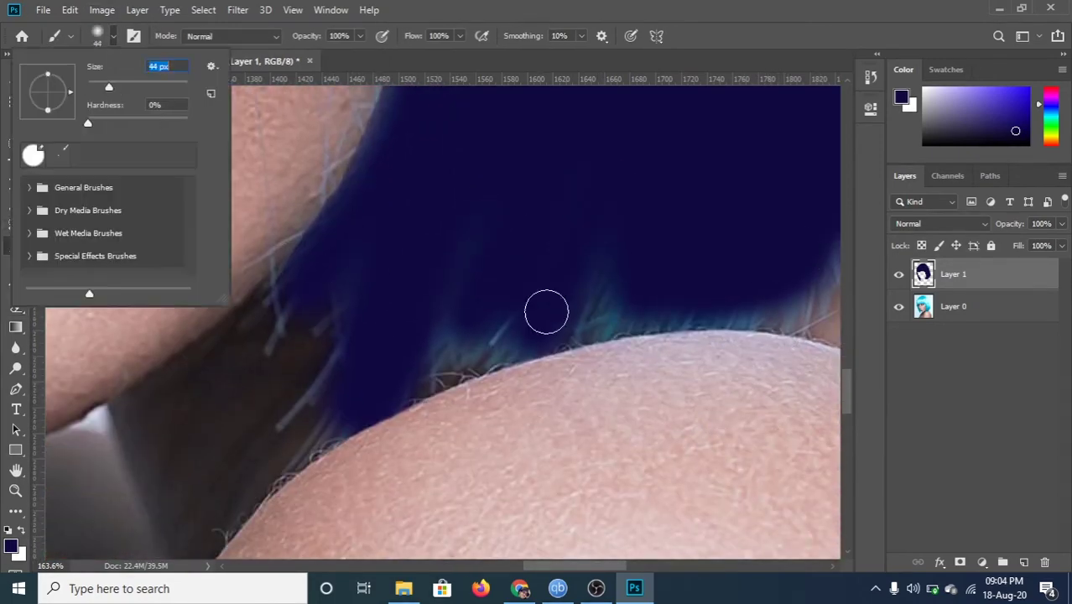
{"action": "key", "text": "Return"}
{"action": "mouse_move", "coordinate": [803, 258]}
{"action": "left_mouse_down"}
{"action": "mouse_move", "coordinate": [474, 301]}
{"action": "mouse_move", "coordinate": [459, 320]}
{"action": "left_mouse_up"}
{"action": "left_click", "coordinate": [16, 306]}
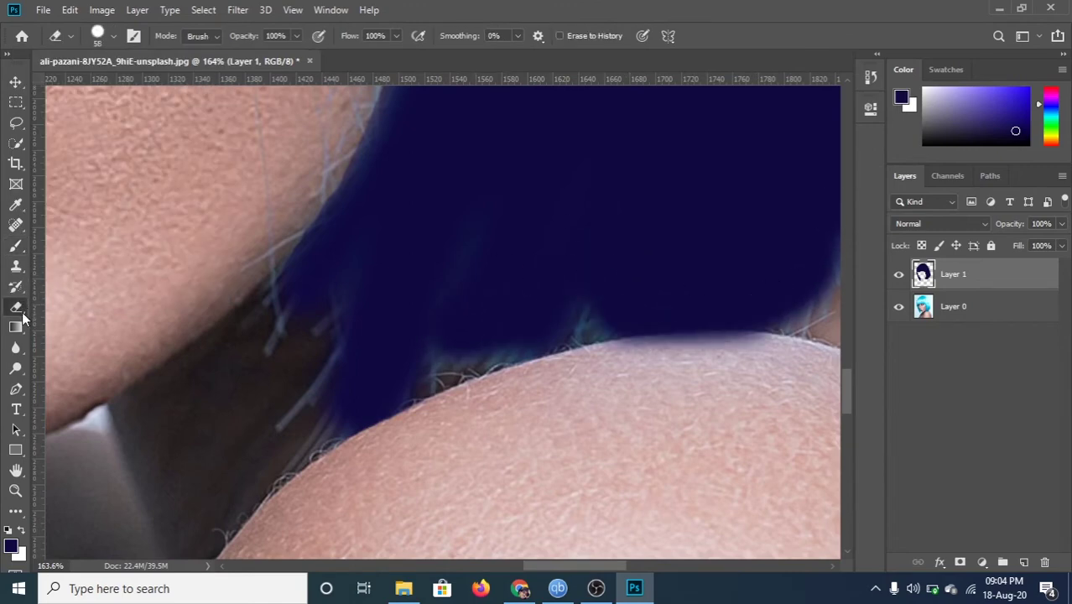
{"action": "scroll", "coordinate": [785, 372], "scroll_direction": "down", "scroll_amount": 3}
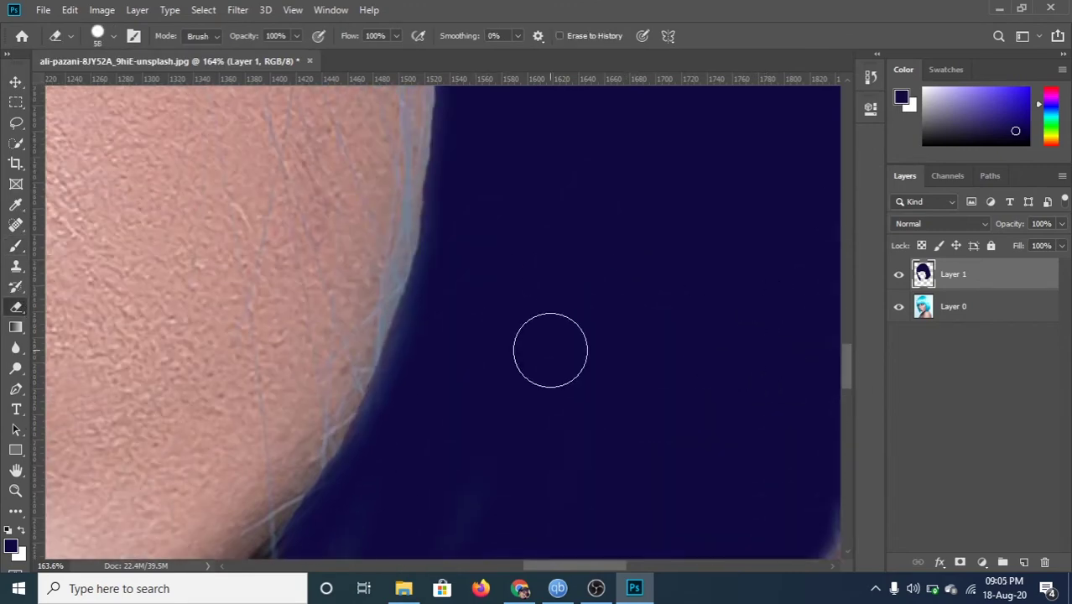
{"action": "scroll", "coordinate": [547, 351], "scroll_direction": "down", "scroll_amount": 3}
{"action": "scroll", "coordinate": [540, 349], "scroll_direction": "down", "scroll_amount": 2}
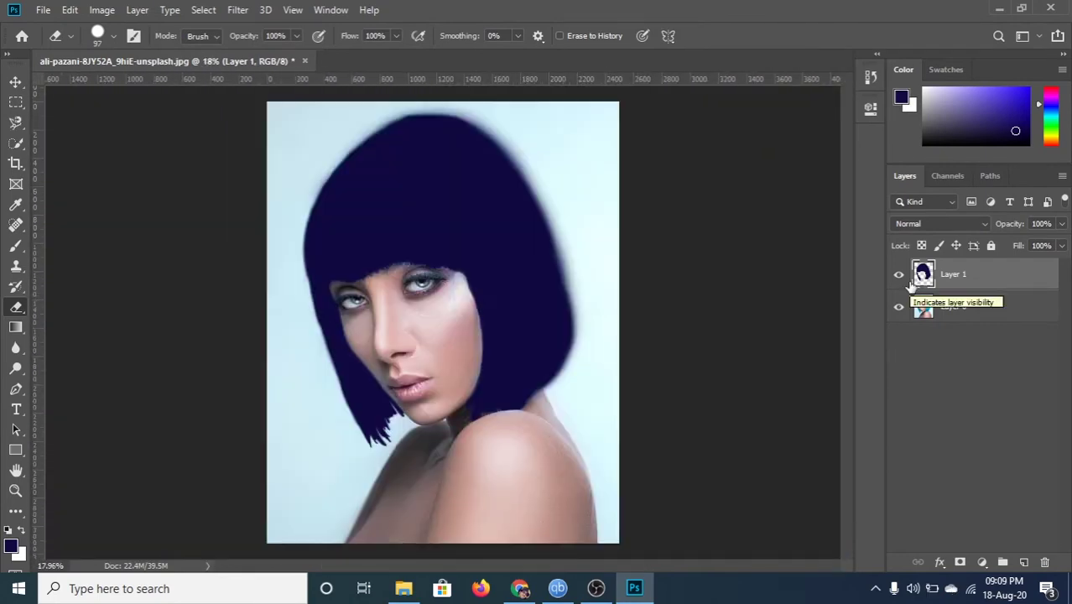
Zoom in on the cheek beside the nose and lips, then zoom out to the whole portrait
{"action": "scroll", "coordinate": [364, 343], "scroll_direction": "up", "scroll_amount": 3}
{"action": "scroll", "coordinate": [280, 211], "scroll_direction": "up", "scroll_amount": 2}
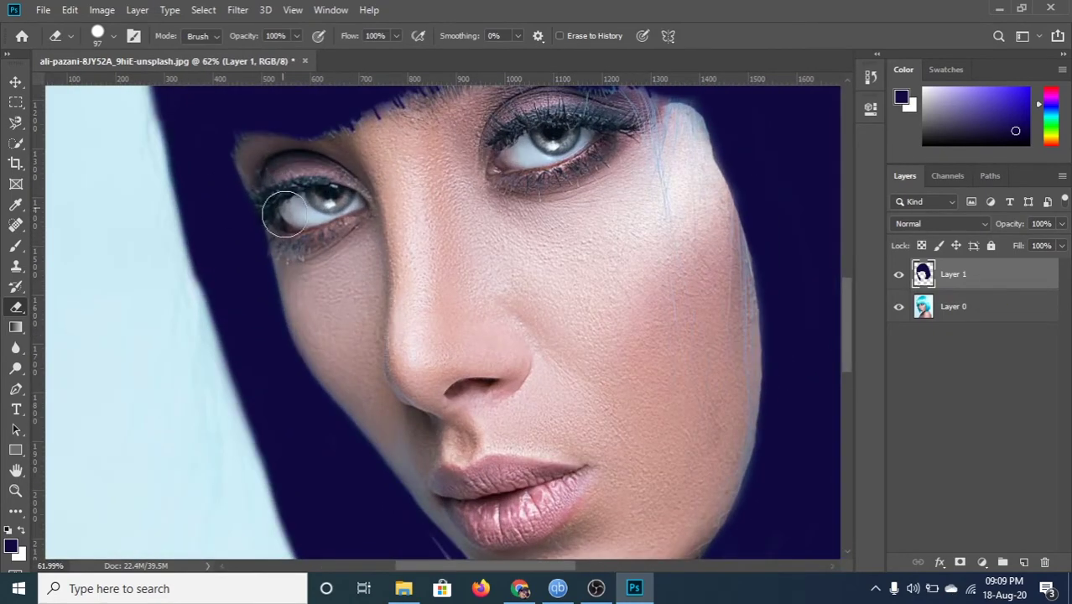
{"action": "scroll", "coordinate": [300, 144], "scroll_direction": "up", "scroll_amount": 1}
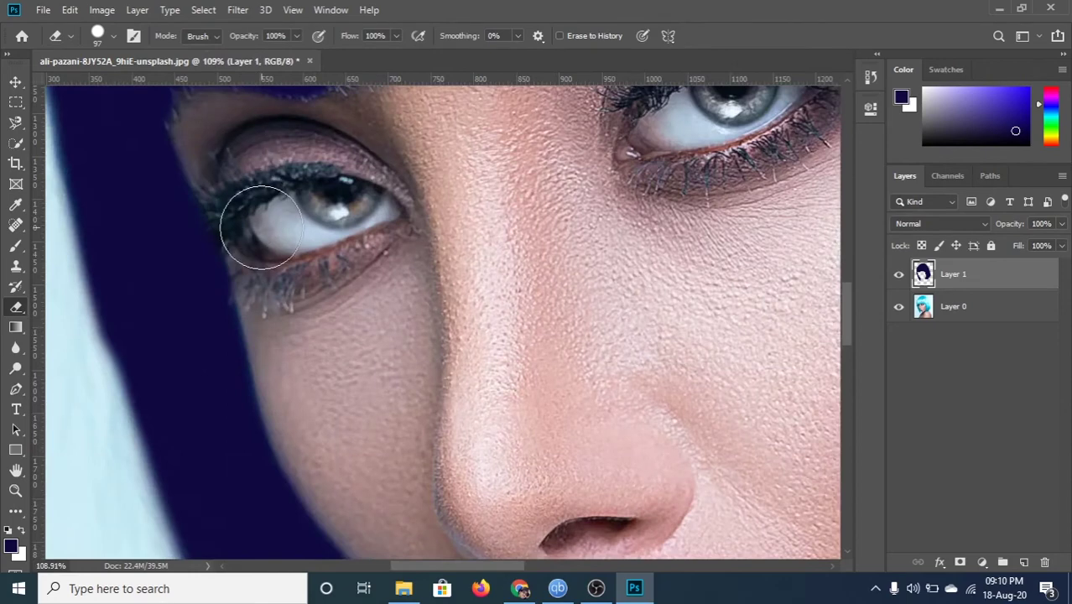
{"action": "scroll", "coordinate": [260, 226], "scroll_direction": "down", "scroll_amount": 2}
{"action": "scroll", "coordinate": [317, 345], "scroll_direction": "down", "scroll_amount": 3}
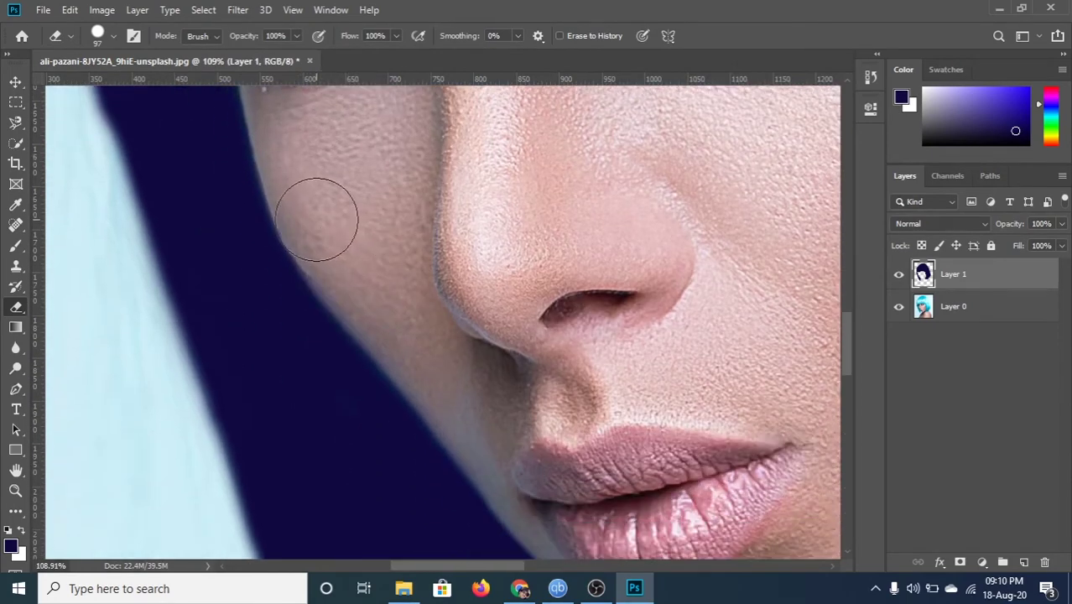
{"action": "scroll", "coordinate": [424, 271], "scroll_direction": "down", "scroll_amount": 2}
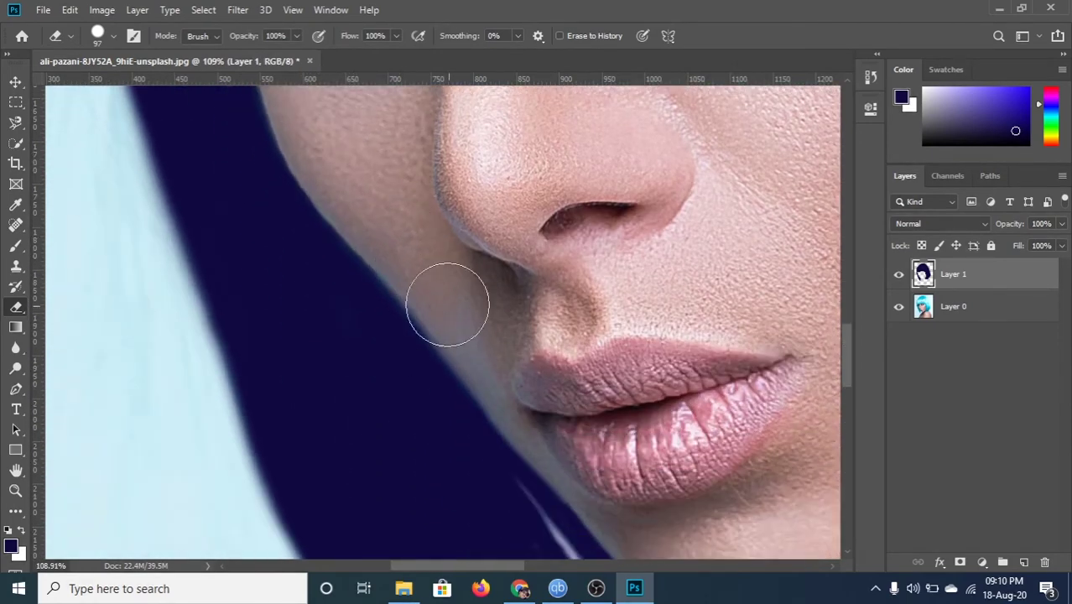
{"action": "scroll", "coordinate": [447, 305], "scroll_direction": "down", "scroll_amount": 2}
{"action": "scroll", "coordinate": [469, 285], "scroll_direction": "down", "scroll_amount": 1}
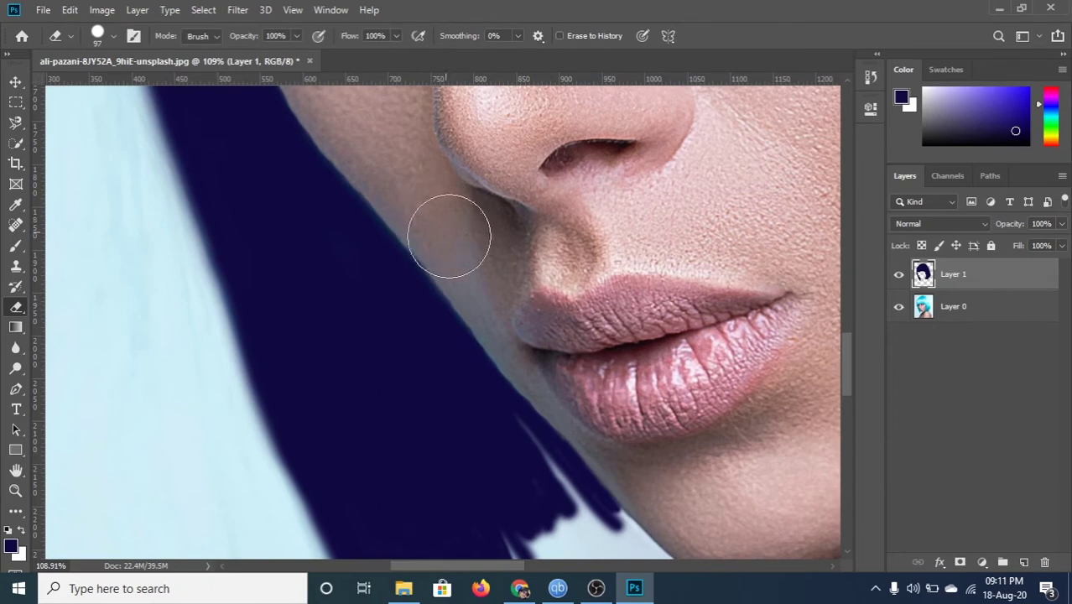
{"action": "scroll", "coordinate": [449, 236], "scroll_direction": "down", "scroll_amount": 5}
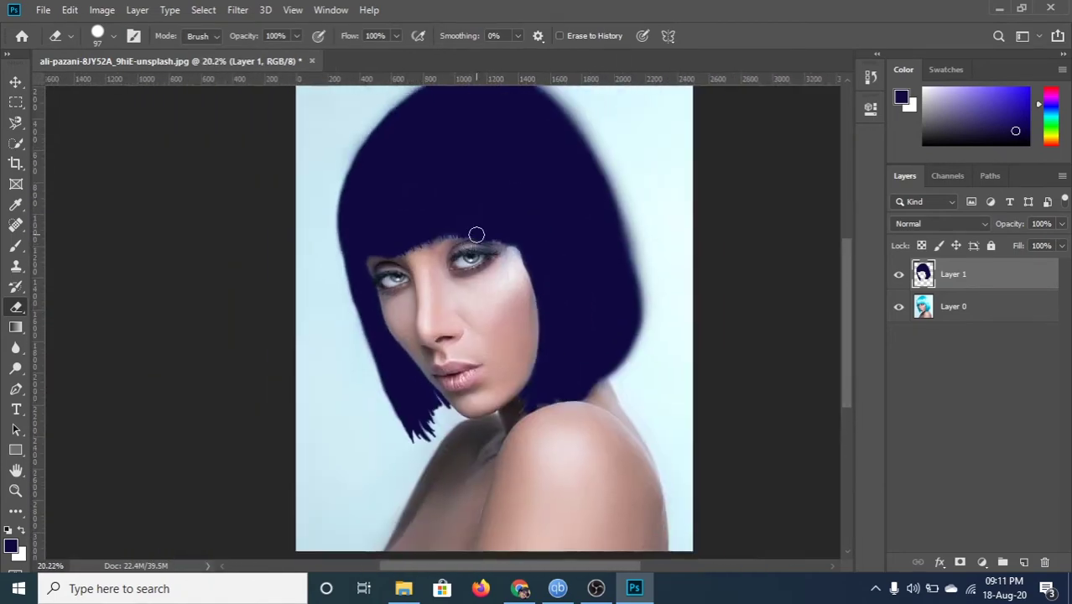
{"action": "scroll", "coordinate": [476, 234], "scroll_direction": "up", "scroll_amount": 1}
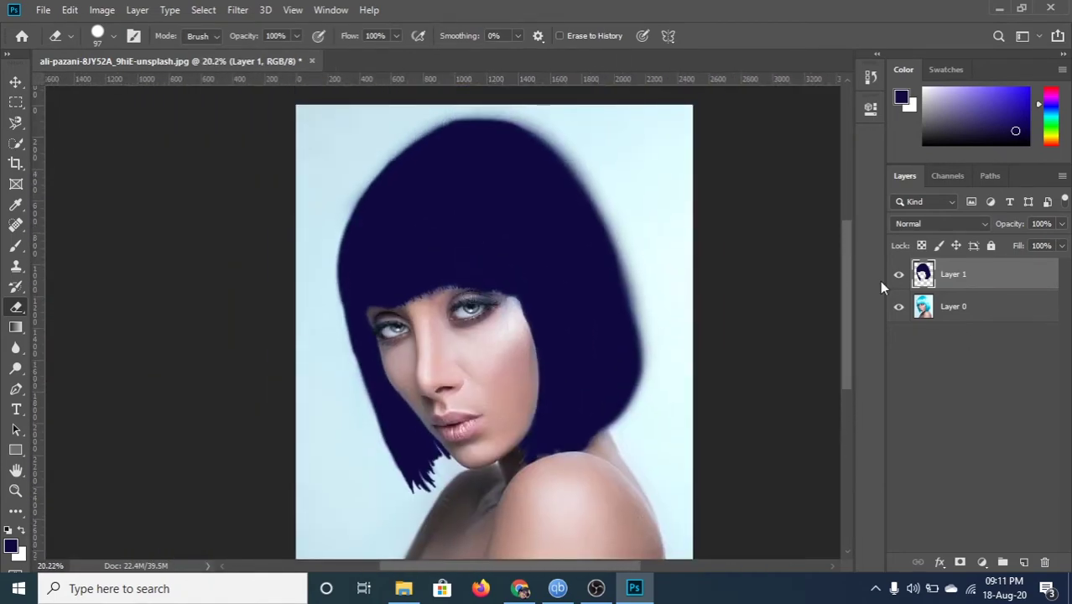
Undo the accidental shift of Layer 0 and set Layer 1's blend mode to Linear Burn
{"action": "left_click", "coordinate": [15, 82]}
{"action": "left_click_drag", "start_coordinate": [309, 125], "coordinate": [293, 155]}
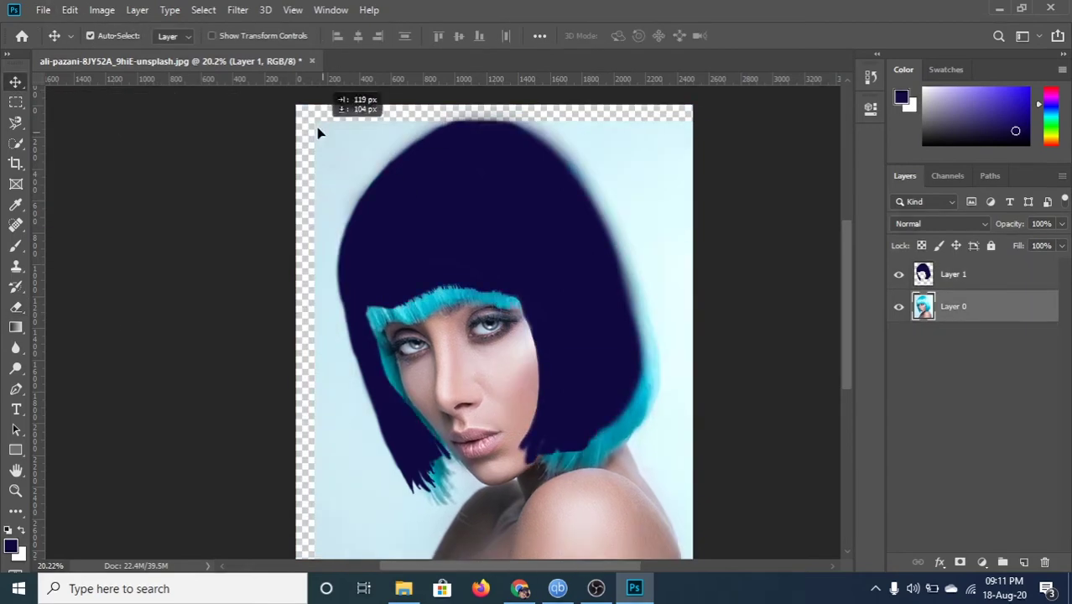
{"action": "key", "text": "ctrl+z"}
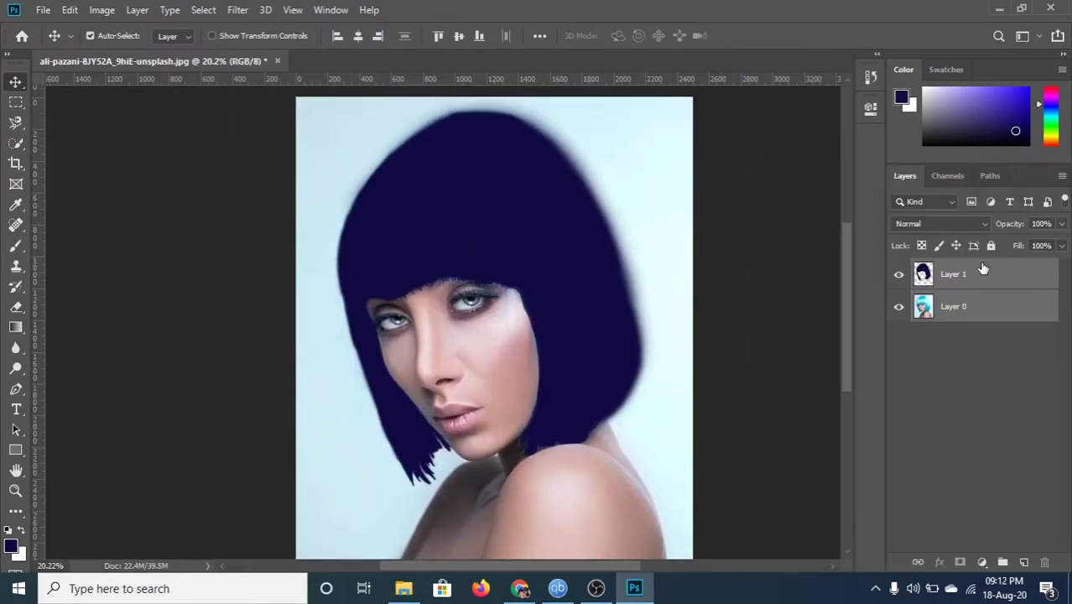
{"action": "left_click", "coordinate": [940, 223]}
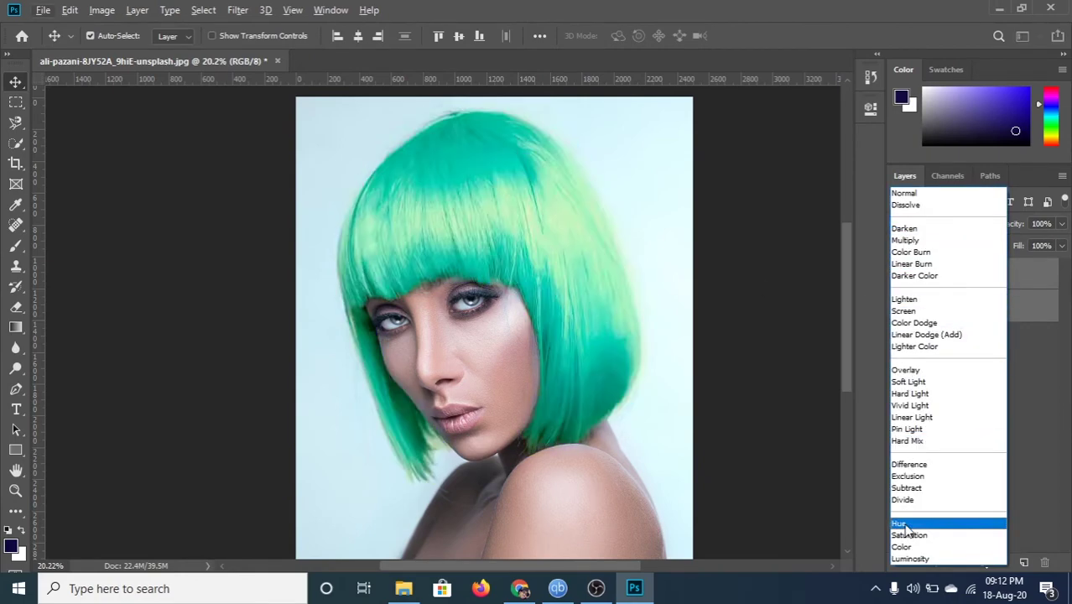
{"action": "left_click", "coordinate": [881, 289]}
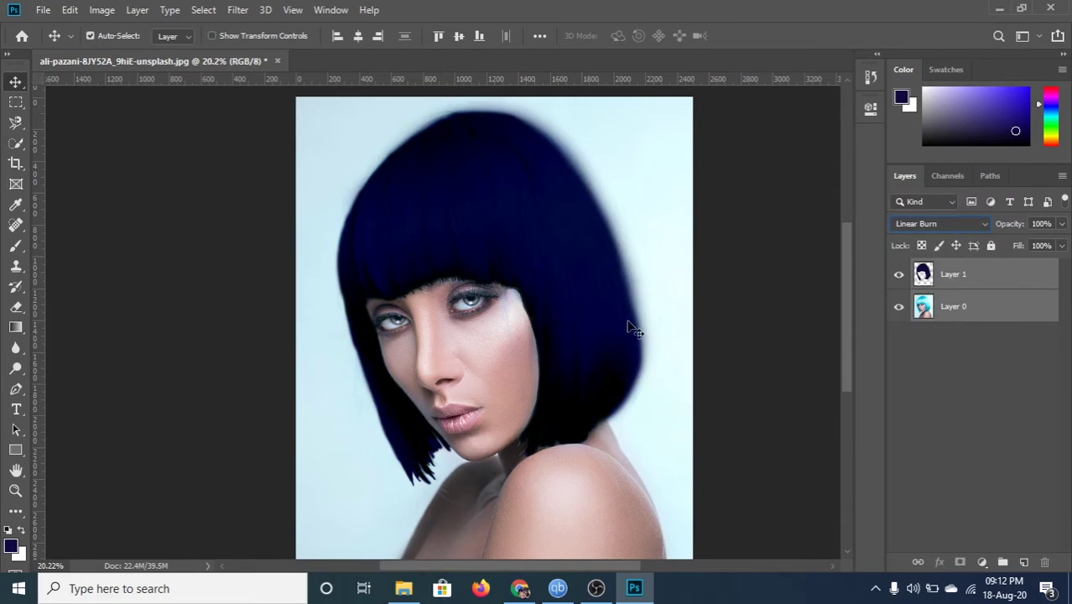
Select the Brush and add a new empty Layer 2 for the lip paint
{"action": "left_click", "coordinate": [22, 244]}
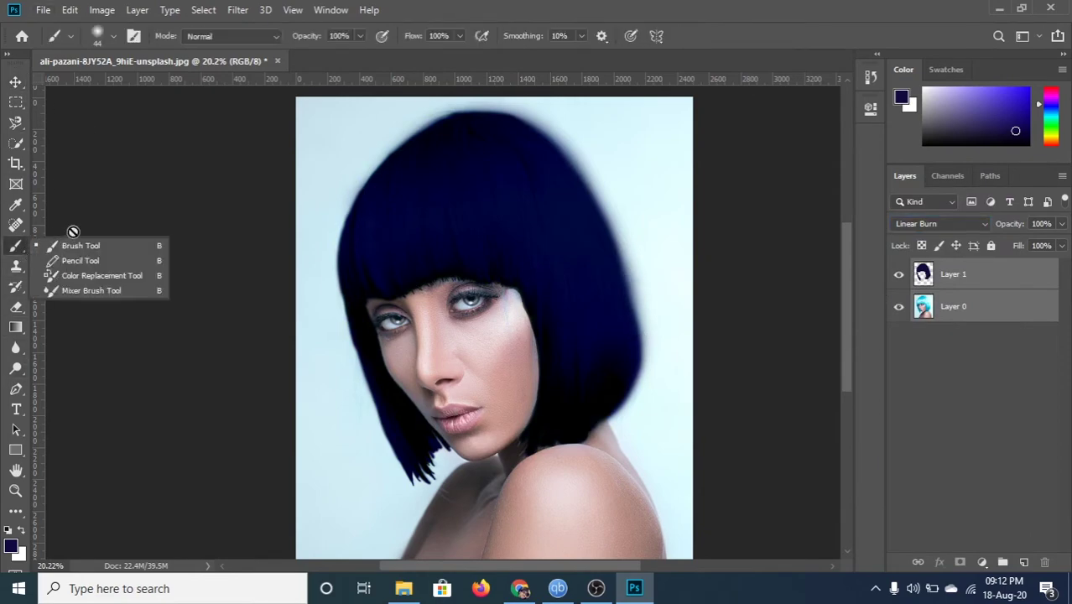
{"action": "scroll", "coordinate": [462, 369], "scroll_direction": "up", "scroll_amount": 2}
{"action": "scroll", "coordinate": [461, 369], "scroll_direction": "up", "scroll_amount": 2}
{"action": "left_click", "coordinate": [987, 278], "text": "ctrl"}
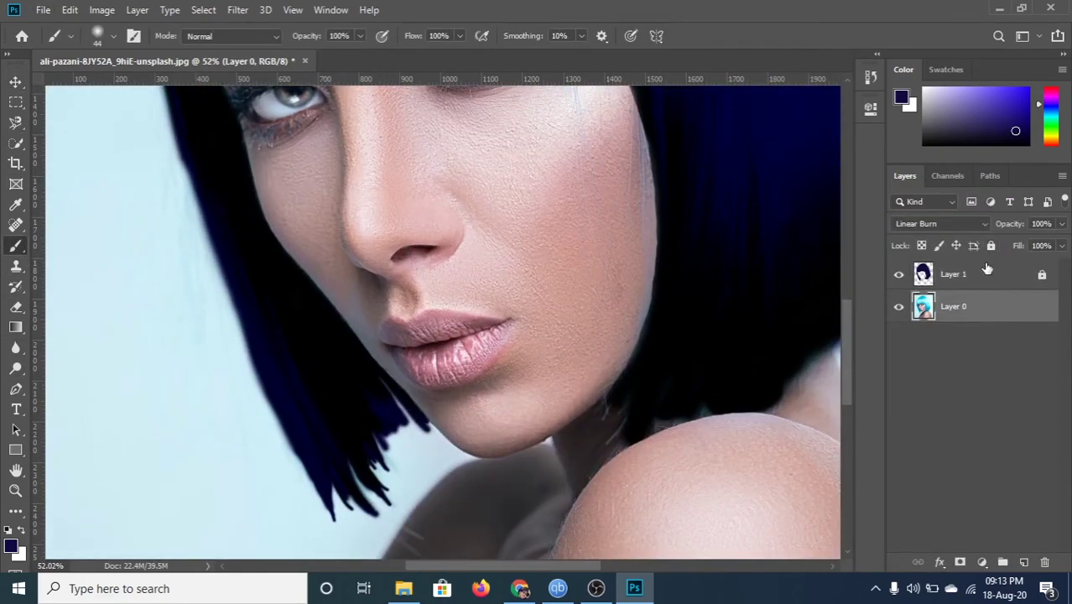
{"action": "left_click", "coordinate": [1023, 564]}
Undo two trial strokes on the upper lip and set the brush to 23 px
{"action": "scroll", "coordinate": [410, 333], "scroll_direction": "up", "scroll_amount": 3}
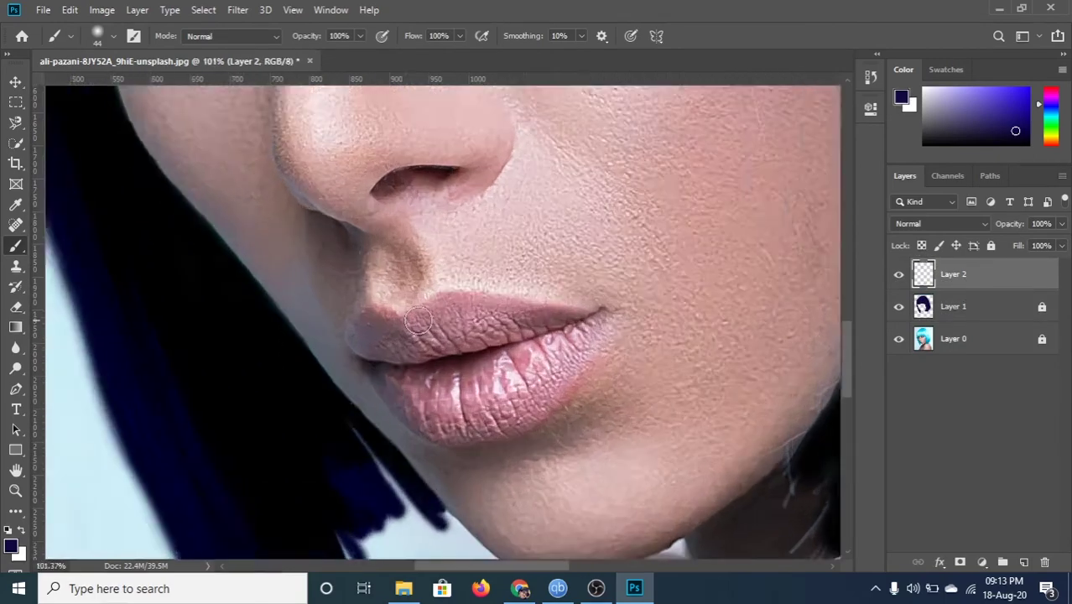
{"action": "scroll", "coordinate": [410, 333], "scroll_direction": "up", "scroll_amount": 2}
{"action": "mouse_move", "coordinate": [411, 315]}
{"action": "left_mouse_down"}
{"action": "mouse_move", "coordinate": [528, 294]}
{"action": "mouse_move", "coordinate": [335, 308]}
{"action": "mouse_move", "coordinate": [387, 309]}
{"action": "left_mouse_up"}
{"action": "scroll", "coordinate": [387, 308], "scroll_direction": "up", "scroll_amount": 2}
{"action": "key", "text": "ctrl+z"}
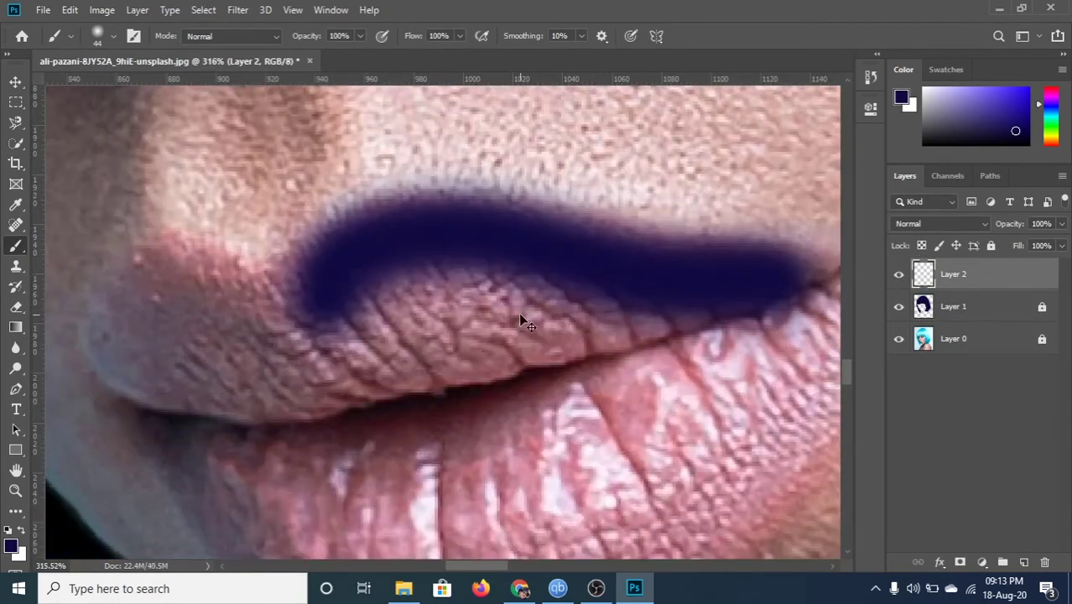
{"action": "mouse_move", "coordinate": [347, 263]}
{"action": "left_mouse_down"}
{"action": "mouse_move", "coordinate": [558, 244]}
{"action": "mouse_move", "coordinate": [544, 283]}
{"action": "left_mouse_up"}
{"action": "key", "text": "ctrl+z"}
{"action": "right_click", "coordinate": [269, 237]}
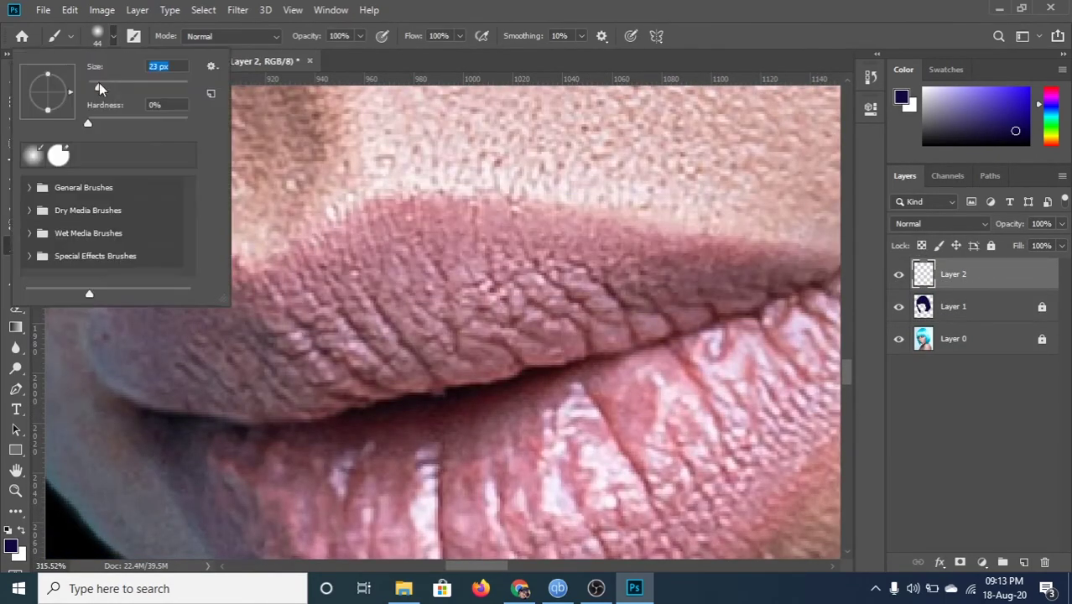
{"action": "left_click_drag", "start_coordinate": [347, 263], "coordinate": [611, 227]}
{"action": "key", "text": "ctrl+z"}
Trace the upper lip's top and bottom edges in navy with a 10 px brush
{"action": "scroll", "coordinate": [403, 243], "scroll_direction": "up", "scroll_amount": 1}
{"action": "mouse_move", "coordinate": [281, 294]}
{"action": "left_mouse_down"}
{"action": "mouse_move", "coordinate": [405, 239]}
{"action": "mouse_move", "coordinate": [835, 263]}
{"action": "left_mouse_up"}
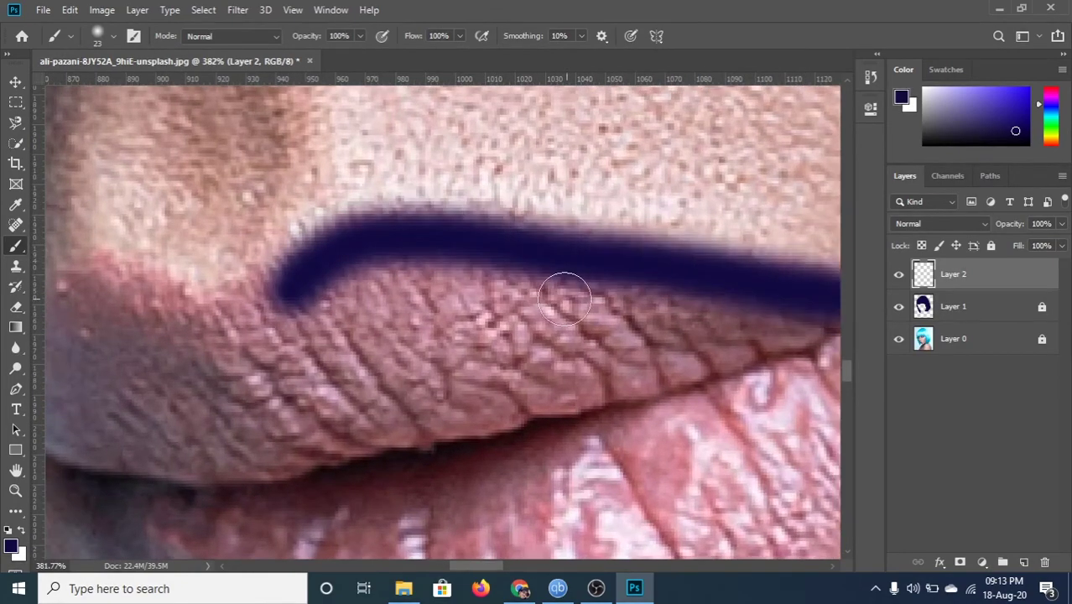
{"action": "left_click_drag", "start_coordinate": [637, 275], "coordinate": [718, 264]}
{"action": "key", "text": "ctrl+z"}
{"action": "left_click", "coordinate": [114, 36]}
{"action": "key", "text": "bracketleft"}
{"action": "key", "text": "bracketleft"}
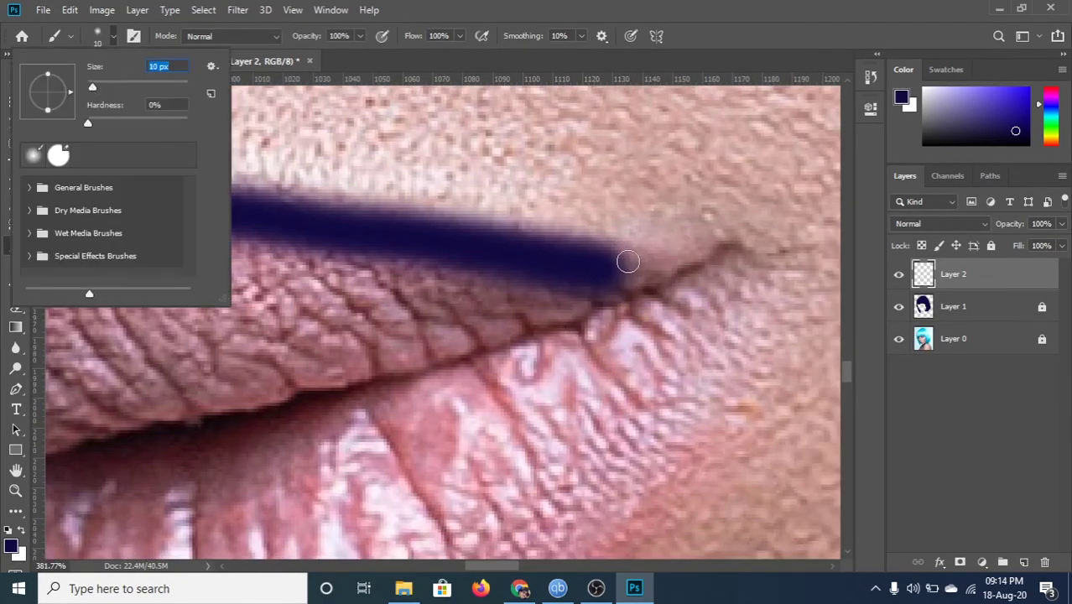
{"action": "mouse_move", "coordinate": [628, 262]}
{"action": "left_mouse_down"}
{"action": "mouse_move", "coordinate": [654, 258]}
{"action": "mouse_move", "coordinate": [491, 337]}
{"action": "mouse_move", "coordinate": [809, 243]}
{"action": "mouse_move", "coordinate": [550, 313]}
{"action": "mouse_move", "coordinate": [333, 339]}
{"action": "left_mouse_up"}
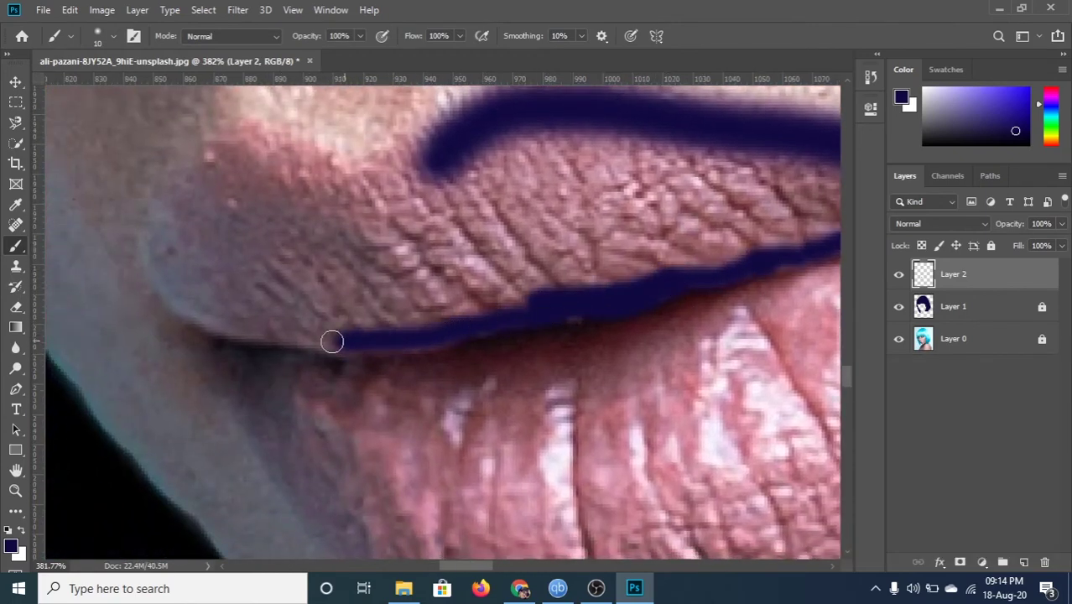
{"action": "key", "text": "ctrl+z"}
{"action": "mouse_move", "coordinate": [164, 288]}
{"action": "left_mouse_down"}
{"action": "mouse_move", "coordinate": [263, 331]}
{"action": "mouse_move", "coordinate": [588, 303]}
{"action": "mouse_move", "coordinate": [775, 260]}
{"action": "left_mouse_up"}
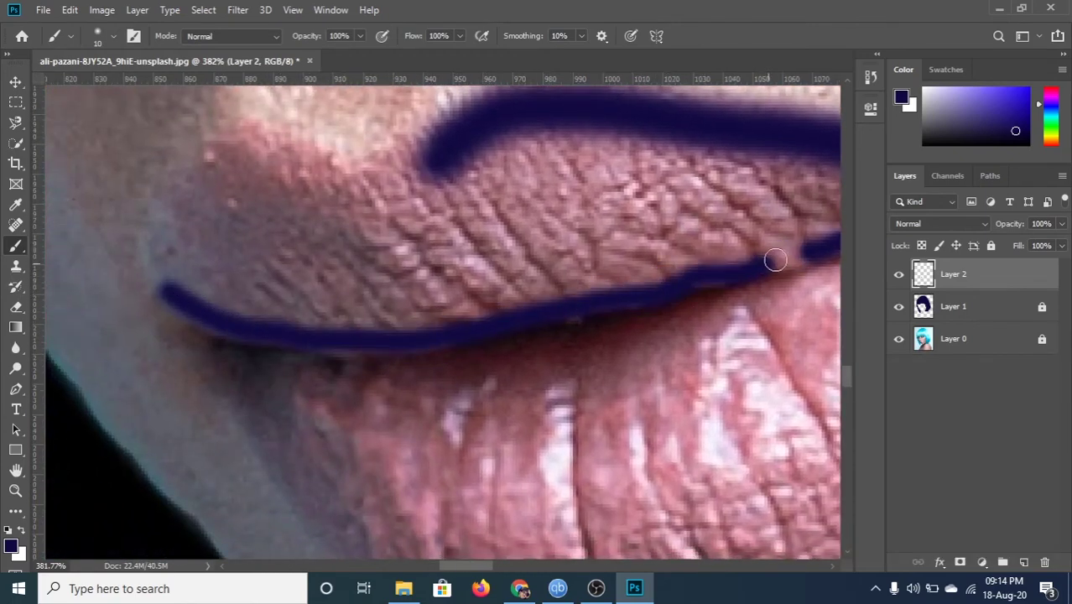
Outline the lower lip's right side and corner in navy
{"action": "mouse_move", "coordinate": [173, 238]}
{"action": "left_mouse_down"}
{"action": "mouse_move", "coordinate": [464, 127]}
{"action": "mouse_move", "coordinate": [249, 157]}
{"action": "left_mouse_up"}
{"action": "scroll", "coordinate": [233, 247], "scroll_direction": "down", "scroll_amount": 2}
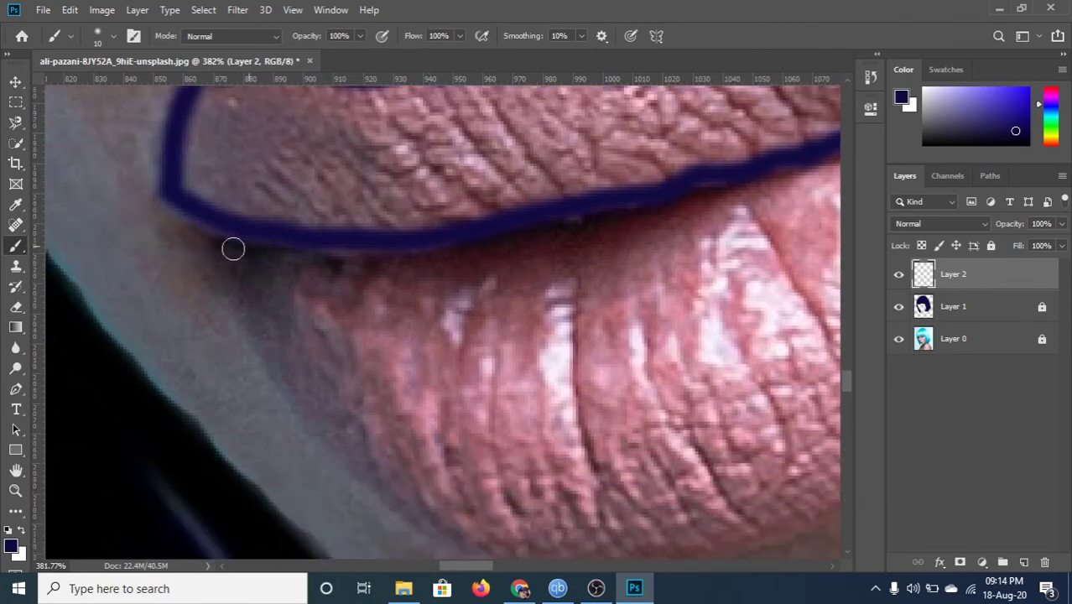
{"action": "mouse_move", "coordinate": [183, 239]}
{"action": "left_mouse_down"}
{"action": "mouse_move", "coordinate": [329, 401]}
{"action": "mouse_move", "coordinate": [545, 485]}
{"action": "left_mouse_up"}
{"action": "scroll", "coordinate": [503, 436], "scroll_direction": "down", "scroll_amount": 2}
{"action": "left_click_drag", "start_coordinate": [403, 394], "coordinate": [785, 364]}
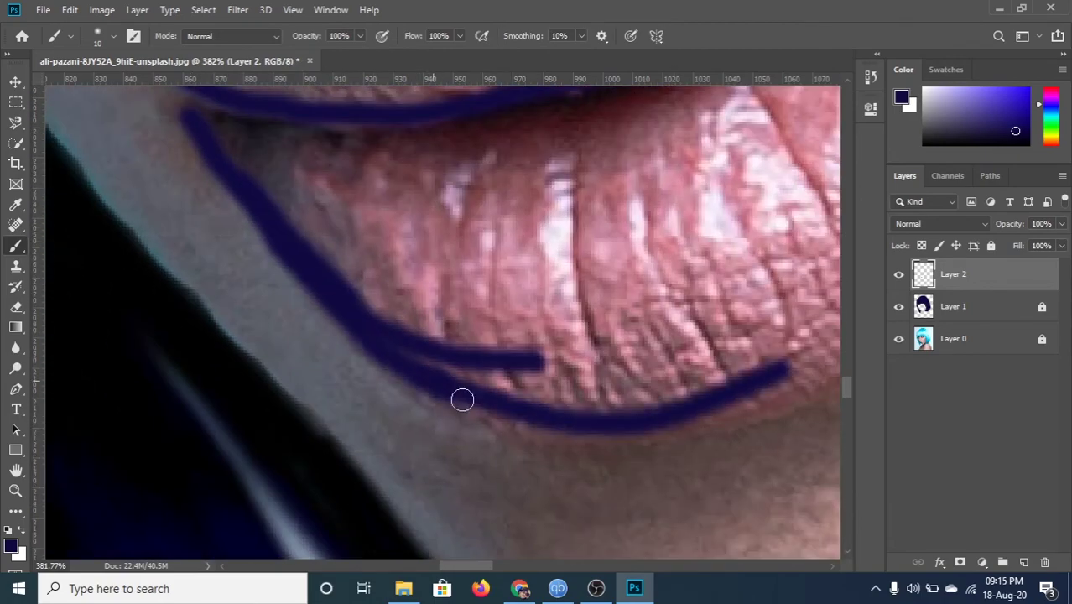
{"action": "left_click_drag", "start_coordinate": [462, 398], "coordinate": [818, 365]}
{"action": "left_click_drag", "start_coordinate": [577, 224], "coordinate": [178, 235]}
{"action": "left_click_drag", "start_coordinate": [369, 394], "coordinate": [618, 203]}
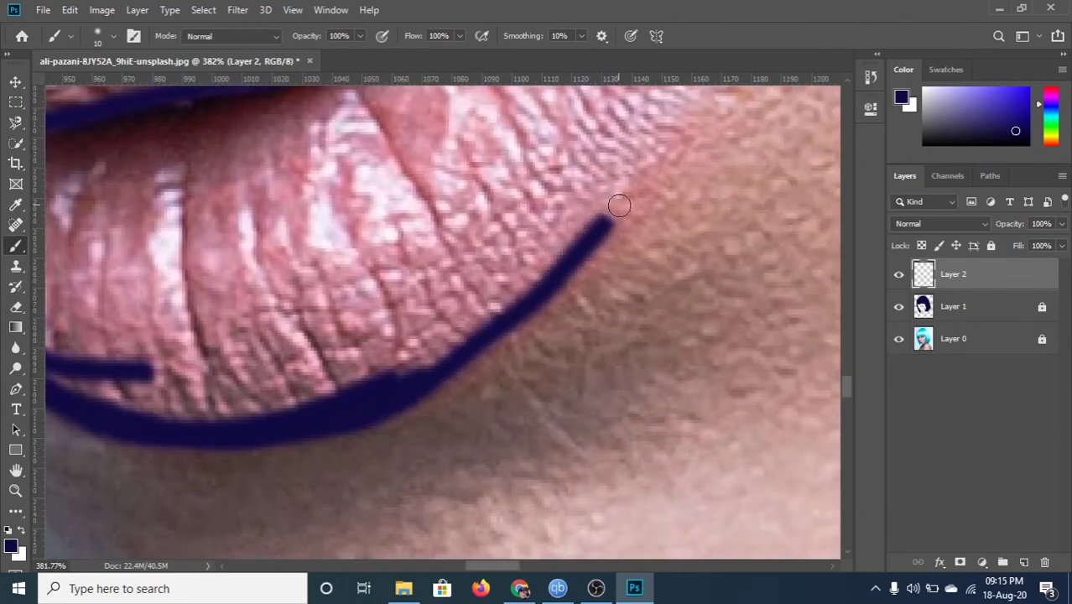
{"action": "scroll", "coordinate": [762, 163], "scroll_direction": "up", "scroll_amount": 3}
{"action": "scroll", "coordinate": [762, 163], "scroll_direction": "down", "scroll_amount": 2}
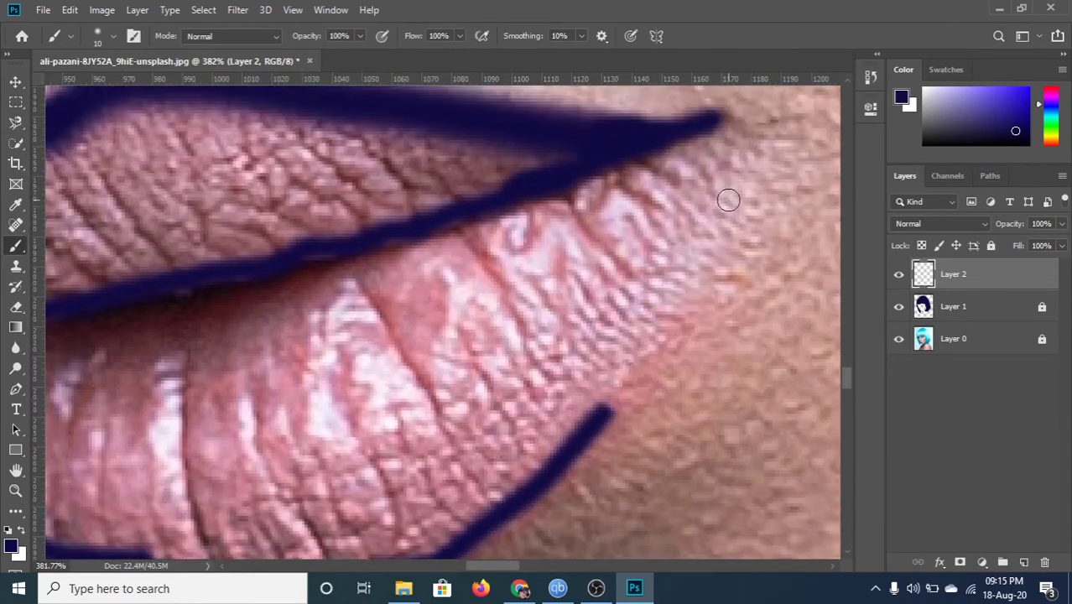
Redraw the right lip corner as one continuous navy outline
{"action": "mouse_move", "coordinate": [723, 144]}
{"action": "left_mouse_down"}
{"action": "mouse_move", "coordinate": [660, 317]}
{"action": "mouse_move", "coordinate": [642, 421]}
{"action": "left_mouse_up"}
{"action": "key", "text": "ctrl+z"}
{"action": "left_click_drag", "start_coordinate": [587, 394], "coordinate": [514, 486]}
{"action": "scroll", "coordinate": [545, 453], "scroll_direction": "up", "scroll_amount": 3}
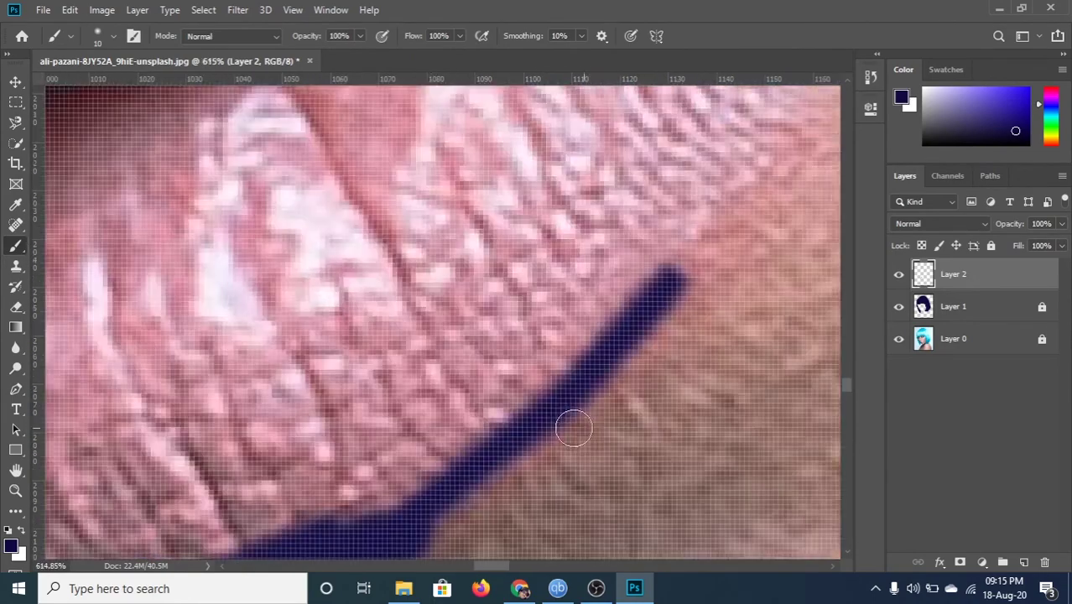
{"action": "mouse_move", "coordinate": [575, 424]}
{"action": "left_mouse_down"}
{"action": "mouse_move", "coordinate": [801, 101]}
{"action": "mouse_move", "coordinate": [761, 263]}
{"action": "mouse_move", "coordinate": [659, 339]}
{"action": "left_mouse_up"}
{"action": "scroll", "coordinate": [802, 101], "scroll_direction": "down", "scroll_amount": 3}
{"action": "scroll", "coordinate": [801, 138], "scroll_direction": "down", "scroll_amount": 2}
{"action": "key", "text": "ctrl+z"}
{"action": "left_click_drag", "start_coordinate": [802, 143], "coordinate": [716, 352]}
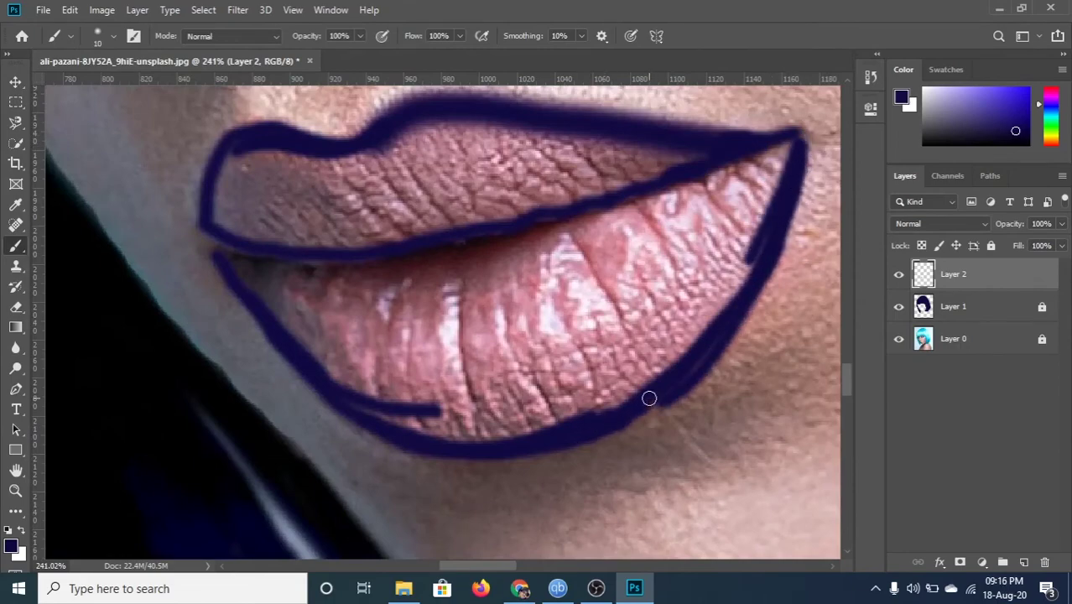
Paint and touch up the navy line between the lips
{"action": "scroll", "coordinate": [649, 398], "scroll_direction": "up", "scroll_amount": 2}
{"action": "left_click_drag", "start_coordinate": [673, 424], "coordinate": [536, 499]}
{"action": "scroll", "coordinate": [402, 318], "scroll_direction": "up", "scroll_amount": 2}
{"action": "left_click_drag", "start_coordinate": [76, 344], "coordinate": [311, 349]}
{"action": "mouse_move", "coordinate": [537, 298]}
{"action": "left_mouse_down"}
{"action": "mouse_move", "coordinate": [356, 311]}
{"action": "mouse_move", "coordinate": [780, 159]}
{"action": "mouse_move", "coordinate": [277, 346]}
{"action": "left_mouse_up"}
{"action": "scroll", "coordinate": [186, 383], "scroll_direction": "up", "scroll_amount": 2}
{"action": "left_click_drag", "start_coordinate": [88, 235], "coordinate": [227, 271]}
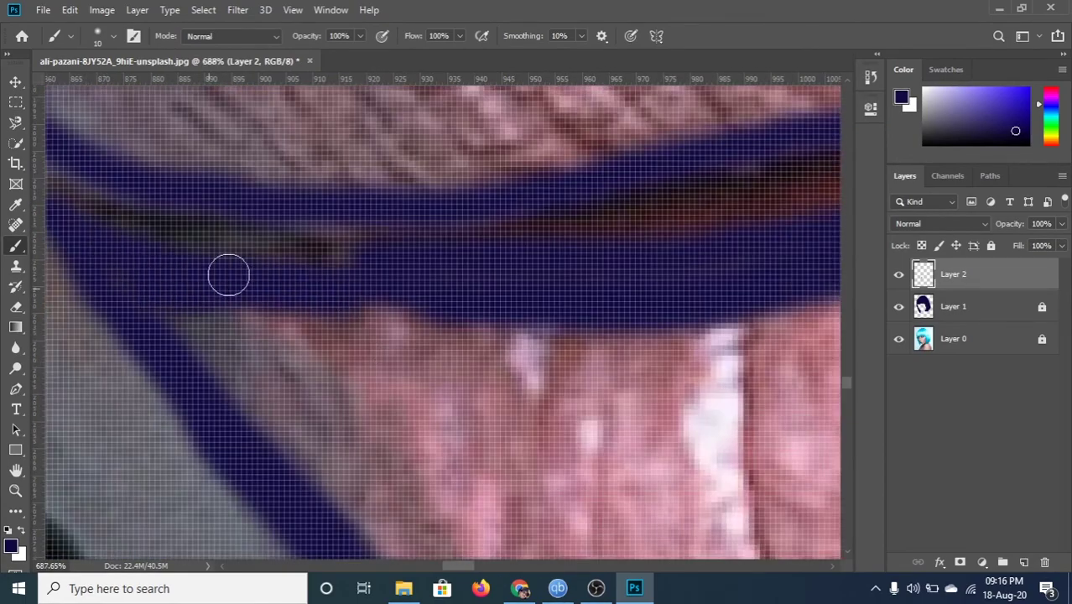
{"action": "scroll", "coordinate": [396, 307], "scroll_direction": "down", "scroll_amount": 1}
{"action": "scroll", "coordinate": [451, 375], "scroll_direction": "down", "scroll_amount": 2}
{"action": "scroll", "coordinate": [451, 375], "scroll_direction": "up", "scroll_amount": 3}
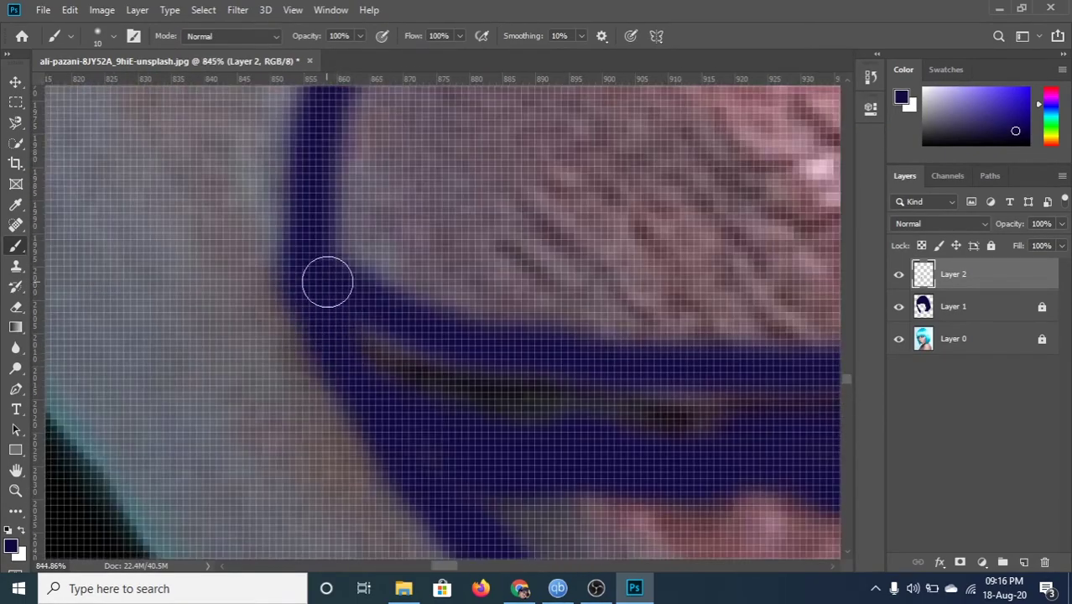
{"action": "scroll", "coordinate": [329, 283], "scroll_direction": "down", "scroll_amount": 4}
{"action": "right_click", "coordinate": [346, 228]}
Fill the upper lip and much of the lips with navy using a larger brush
{"action": "scroll", "coordinate": [348, 218], "scroll_direction": "up", "scroll_amount": 3}
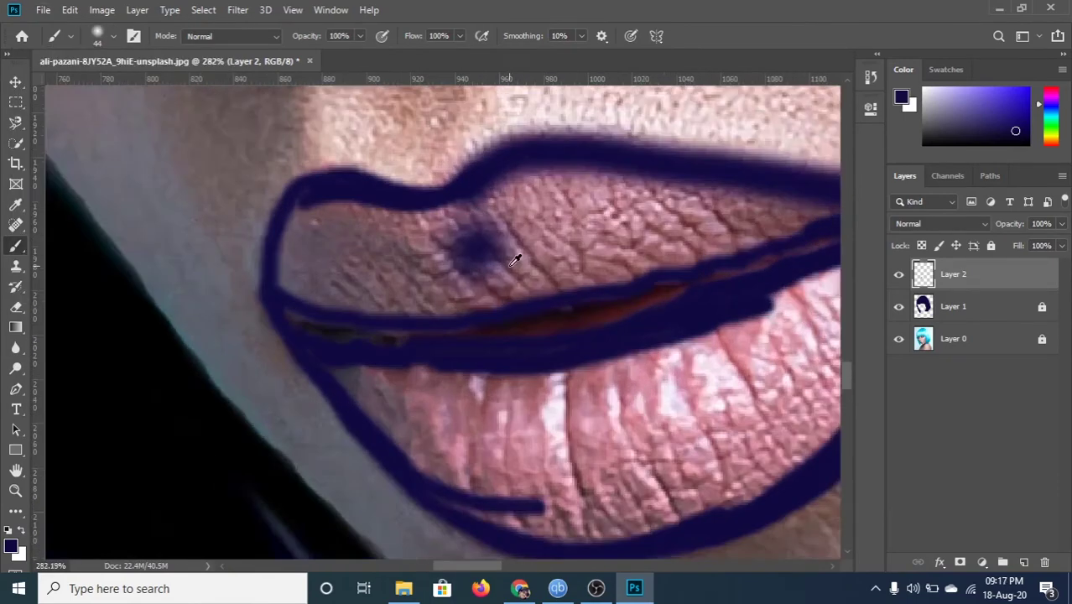
{"action": "mouse_move", "coordinate": [478, 239]}
{"action": "left_mouse_down"}
{"action": "mouse_move", "coordinate": [538, 167]}
{"action": "mouse_move", "coordinate": [311, 275]}
{"action": "mouse_move", "coordinate": [528, 302]}
{"action": "mouse_move", "coordinate": [211, 252]}
{"action": "left_mouse_up"}
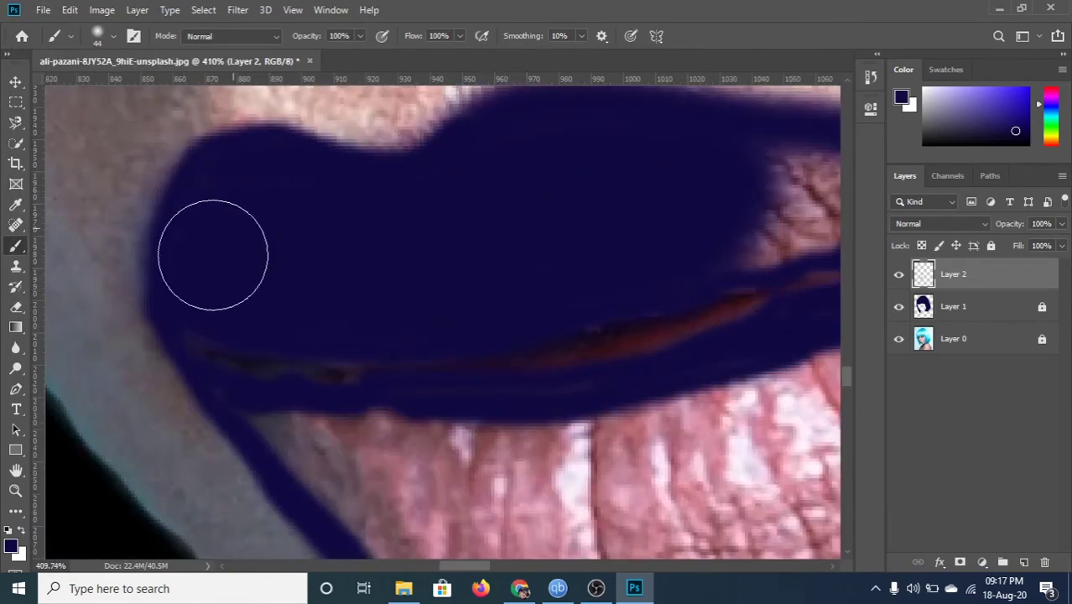
{"action": "mouse_move", "coordinate": [303, 451]}
{"action": "left_mouse_down"}
{"action": "mouse_move", "coordinate": [390, 479]}
{"action": "mouse_move", "coordinate": [782, 376]}
{"action": "mouse_move", "coordinate": [738, 470]}
{"action": "left_mouse_up"}
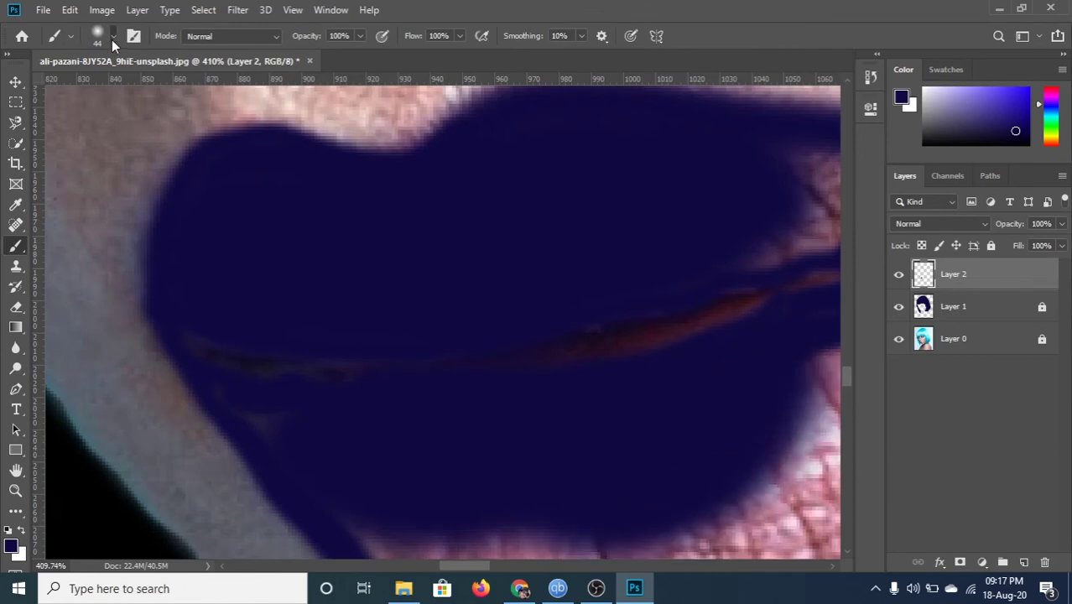
Cover the remaining pink lip edges in navy with a 20 px brush, then fit the image to the window
{"action": "left_click", "coordinate": [113, 36]}
{"action": "scroll", "coordinate": [239, 319], "scroll_direction": "down", "scroll_amount": 2}
{"action": "mouse_move", "coordinate": [300, 374]}
{"action": "left_mouse_down"}
{"action": "mouse_move", "coordinate": [732, 445]}
{"action": "mouse_move", "coordinate": [709, 488]}
{"action": "left_mouse_up"}
{"action": "scroll", "coordinate": [705, 470], "scroll_direction": "down", "scroll_amount": 2}
{"action": "left_click_drag", "start_coordinate": [693, 443], "coordinate": [687, 322]}
{"action": "scroll", "coordinate": [688, 322], "scroll_direction": "right", "scroll_amount": 3}
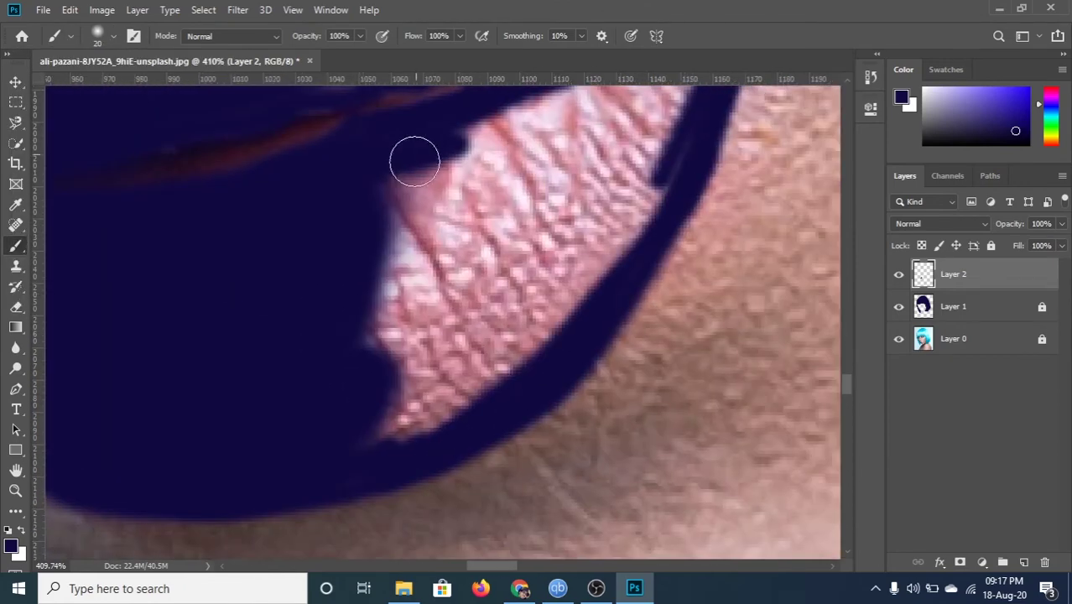
{"action": "left_click_drag", "start_coordinate": [415, 161], "coordinate": [464, 332]}
{"action": "scroll", "coordinate": [464, 333], "scroll_direction": "up", "scroll_amount": 2}
{"action": "mouse_move", "coordinate": [692, 175]}
{"action": "left_mouse_down"}
{"action": "mouse_move", "coordinate": [550, 380]}
{"action": "mouse_move", "coordinate": [565, 460]}
{"action": "mouse_move", "coordinate": [693, 274]}
{"action": "left_mouse_up"}
{"action": "mouse_move", "coordinate": [714, 144]}
{"action": "left_mouse_down"}
{"action": "mouse_move", "coordinate": [382, 179]}
{"action": "mouse_move", "coordinate": [429, 115]}
{"action": "left_mouse_up"}
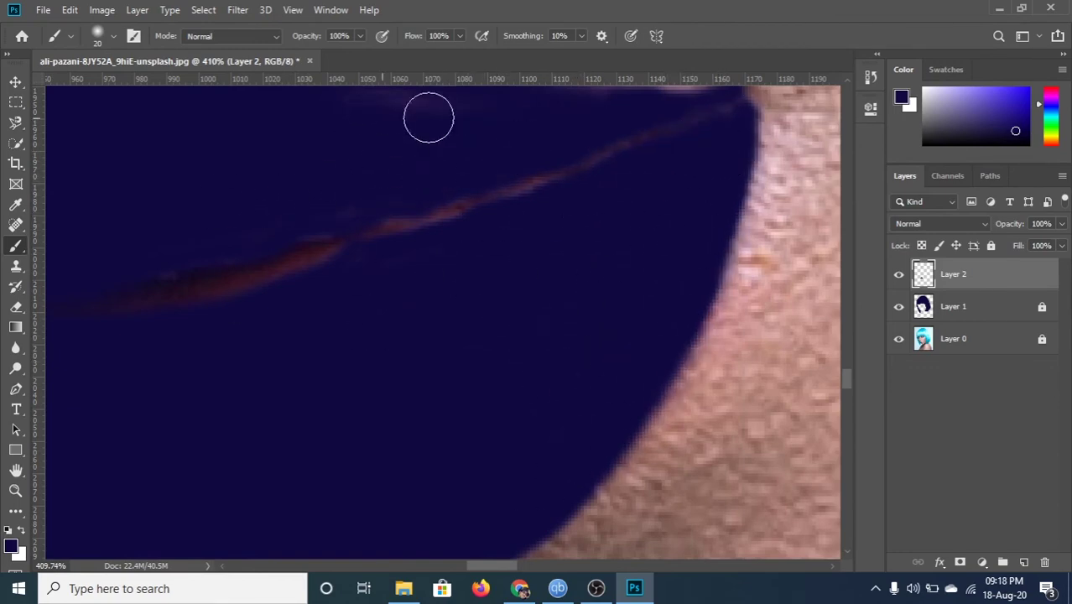
{"action": "key", "text": "ctrl+0"}
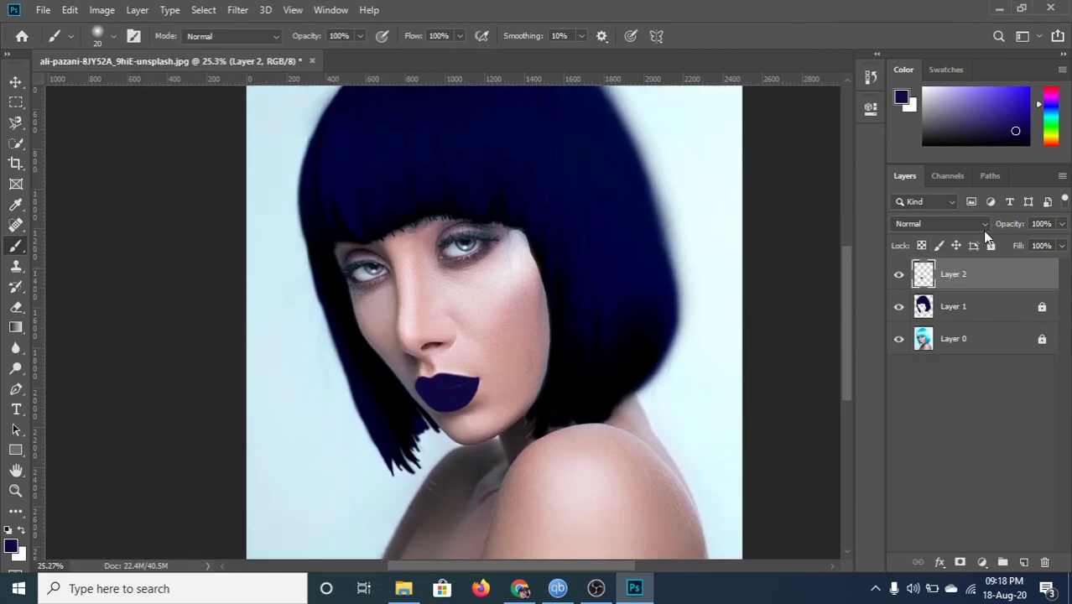
Try Linear Burn on Layer 2, then settle on Hard Light blending
{"action": "key", "text": "v"}
{"action": "left_click_drag", "start_coordinate": [493, 421], "coordinate": [438, 396]}
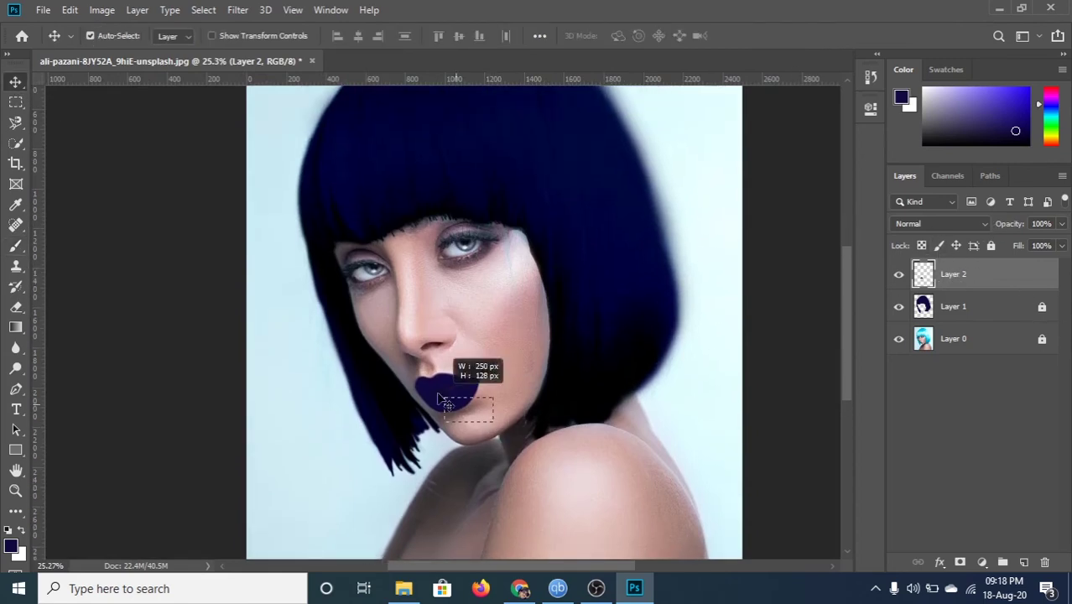
{"action": "left_click", "coordinate": [987, 225]}
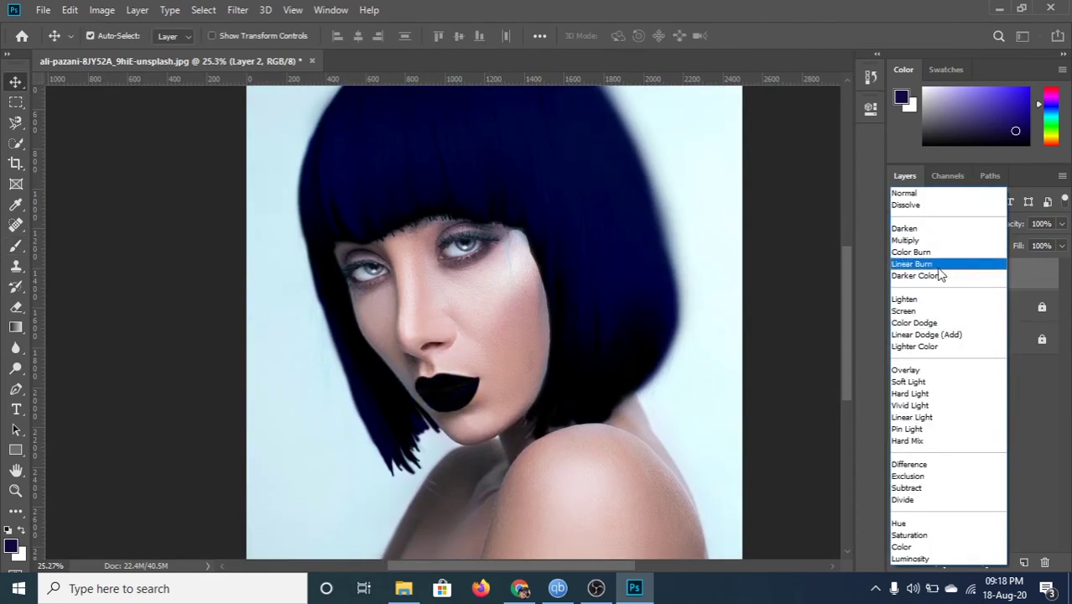
{"action": "left_click", "coordinate": [941, 265]}
{"action": "left_click", "coordinate": [967, 223]}
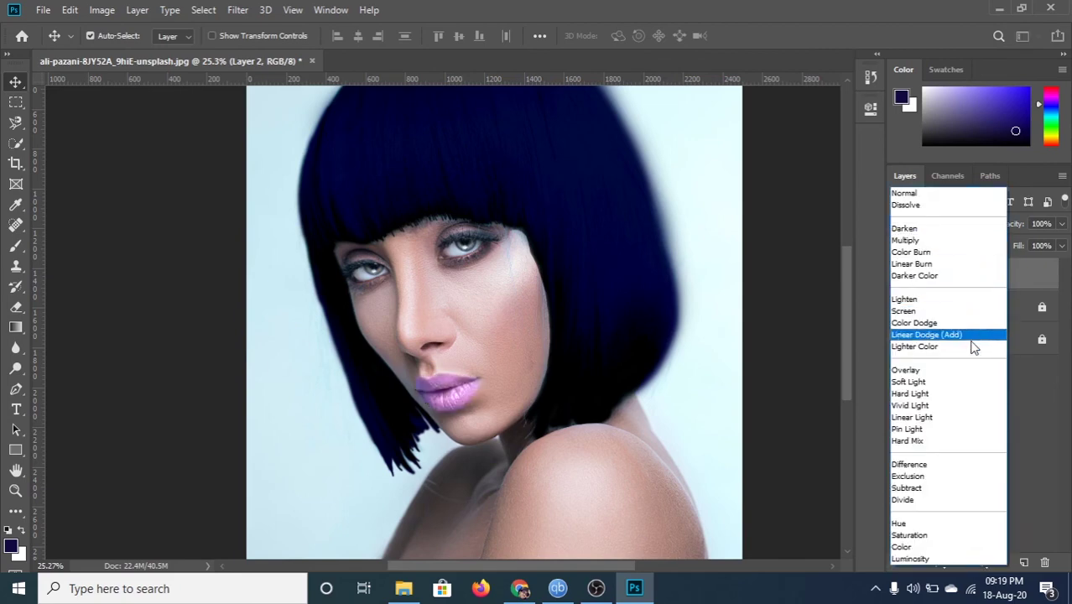
{"action": "left_click", "coordinate": [914, 394]}
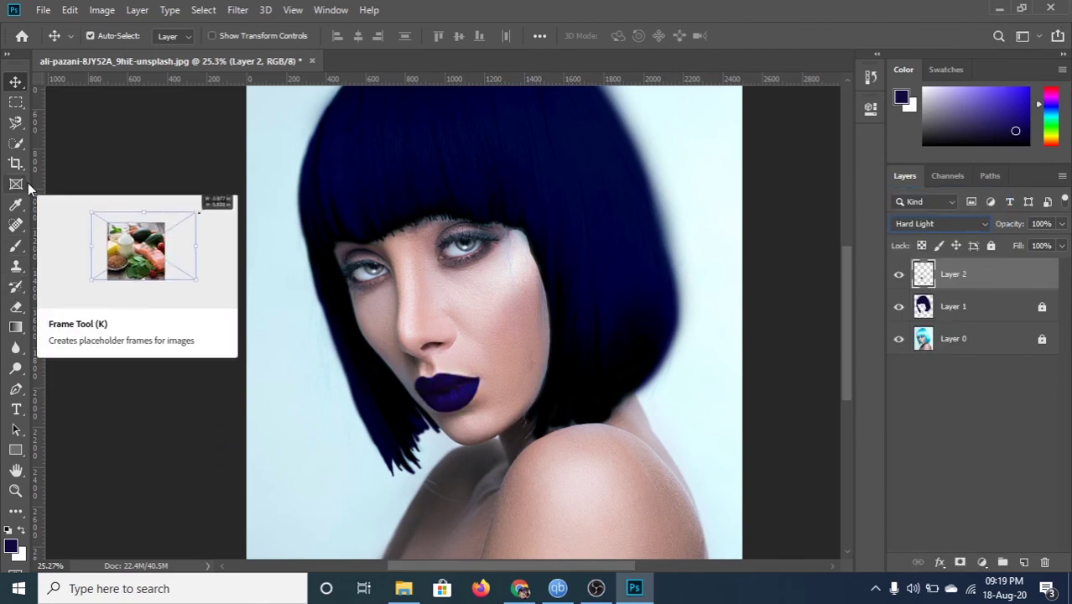